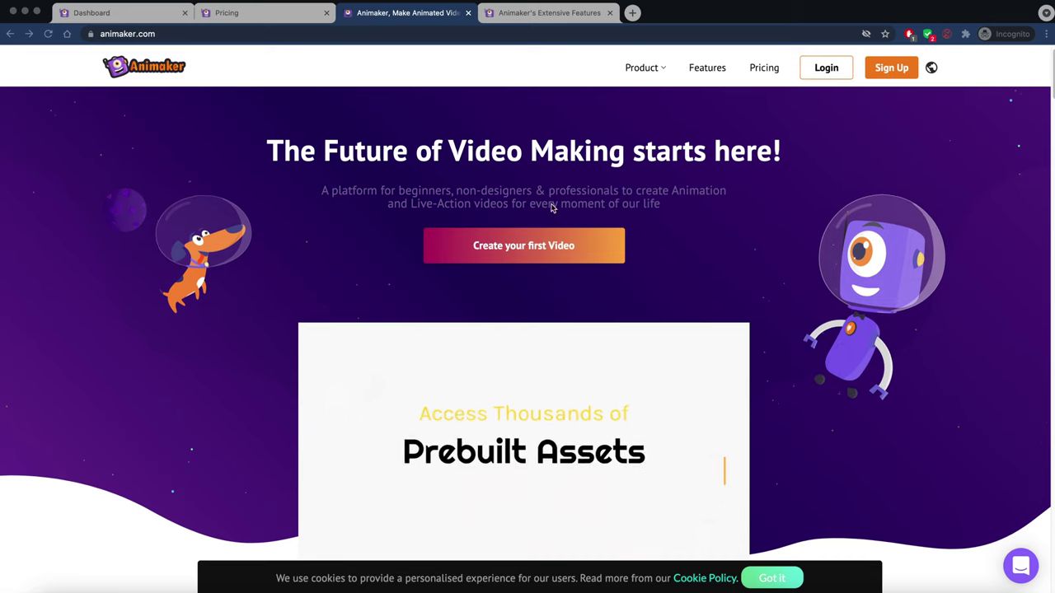
- Look through the Animaker homepage, examining the animation and live-action options, character builder, stock media, 4K video and resizing sections
scroll(326, 305, "down", 5)
scroll(321, 310, "down", 8)
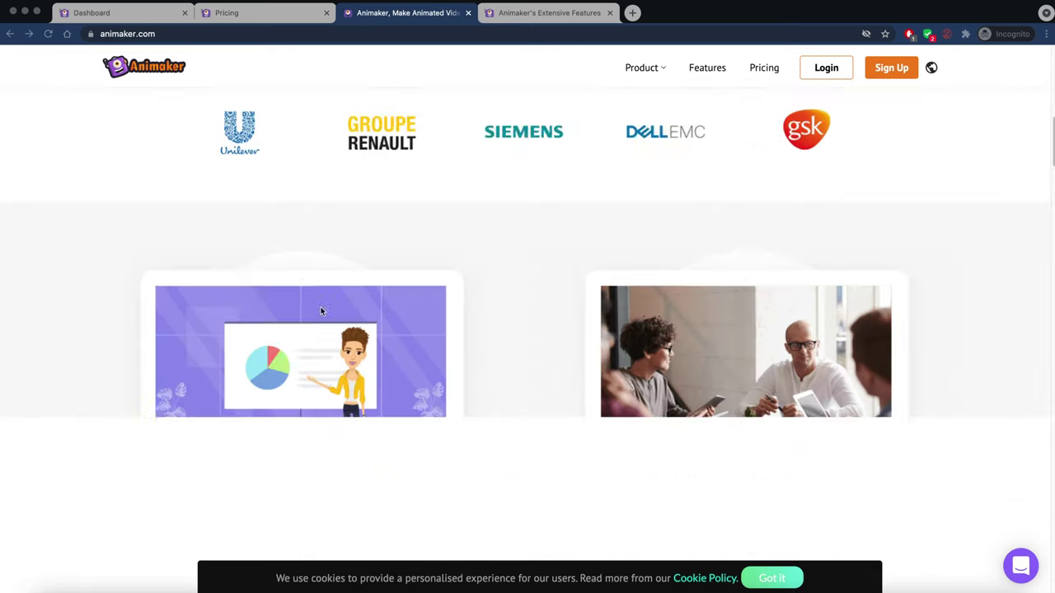
scroll(321, 310, "up", 2)
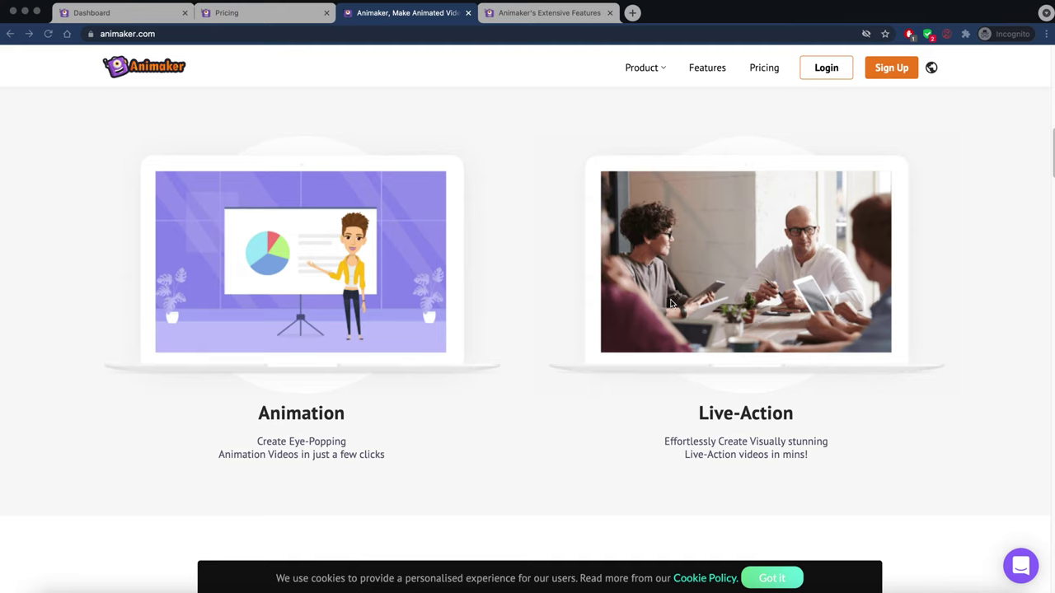
scroll(670, 285, "down", 5)
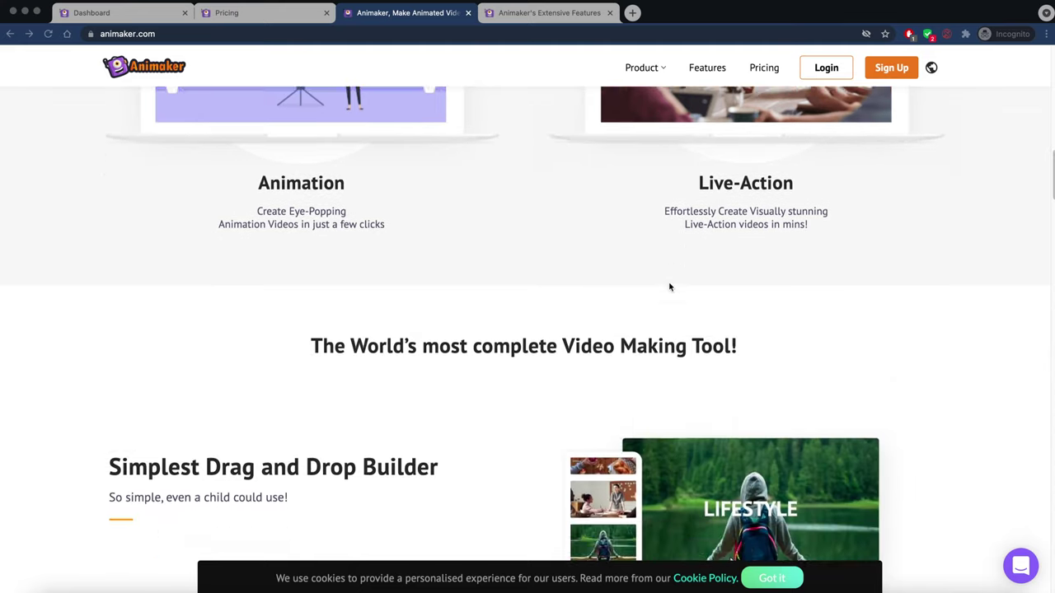
scroll(663, 279, "down", 1)
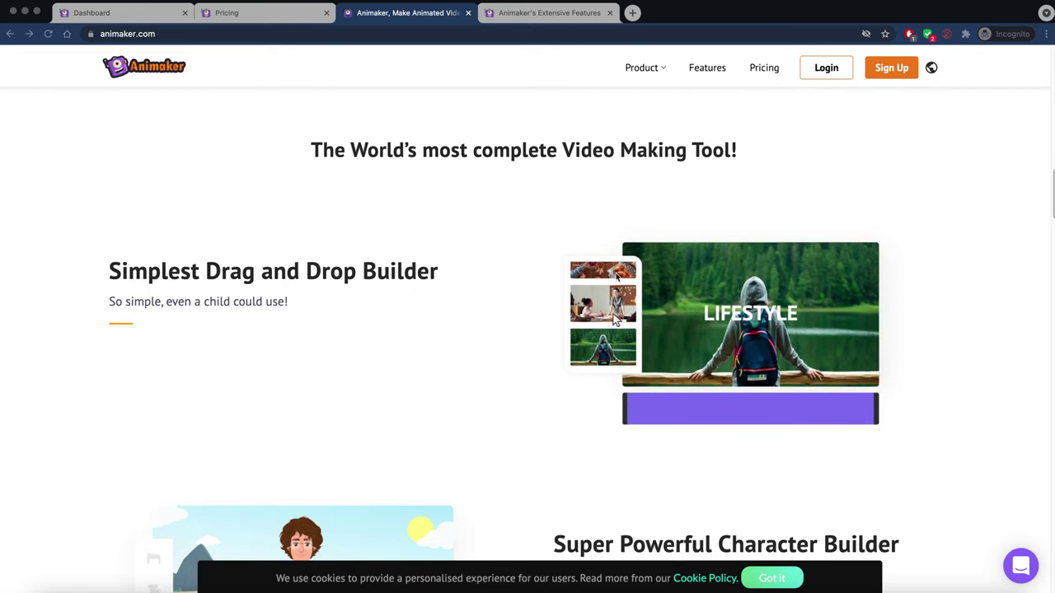
scroll(418, 288, "down", 5)
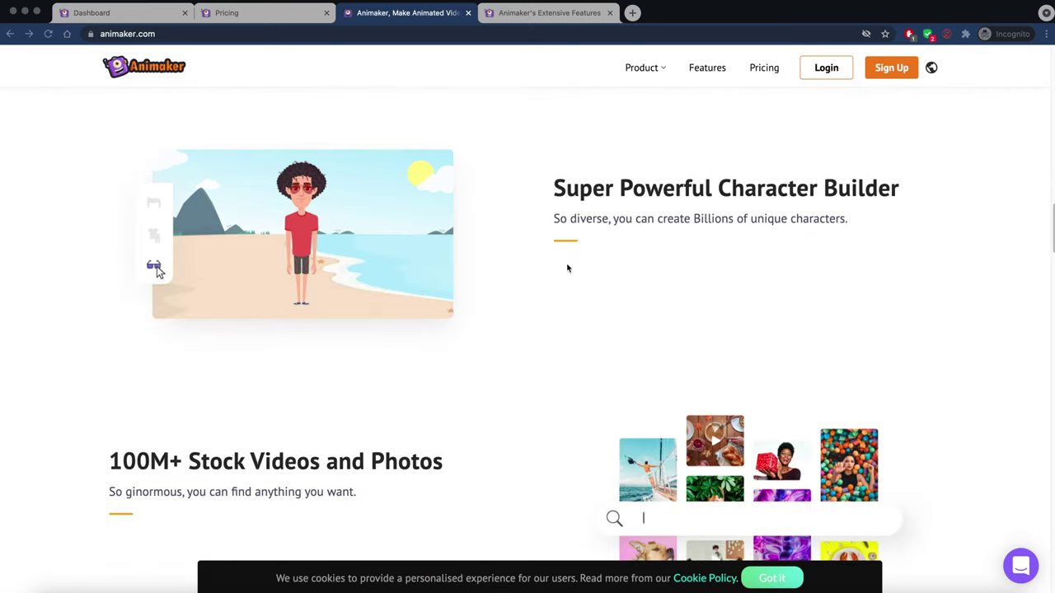
scroll(567, 268, "down", 3)
scroll(469, 243, "up", 1)
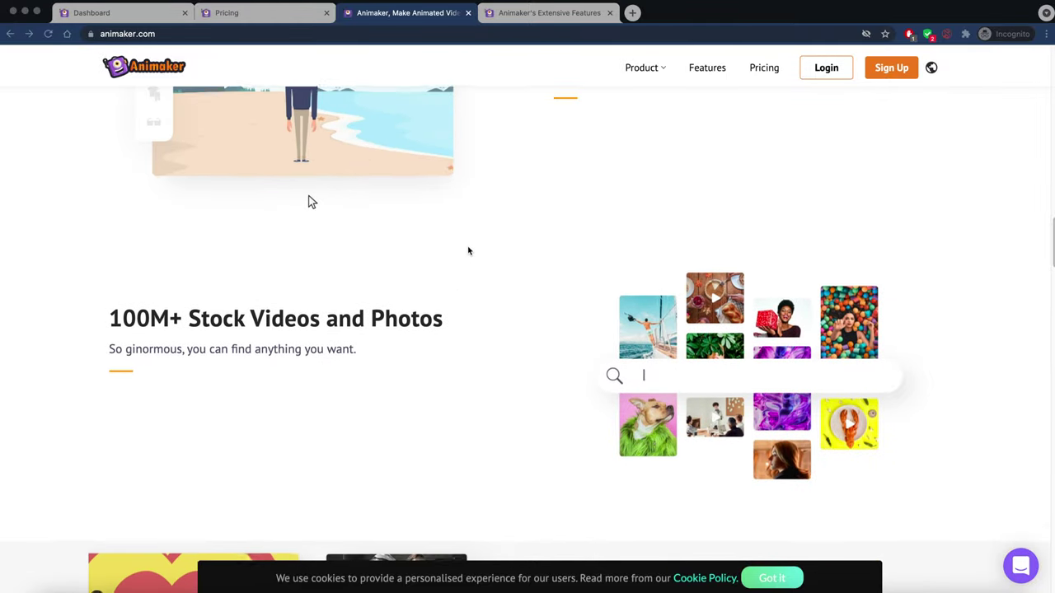
scroll(468, 251, "down", 1)
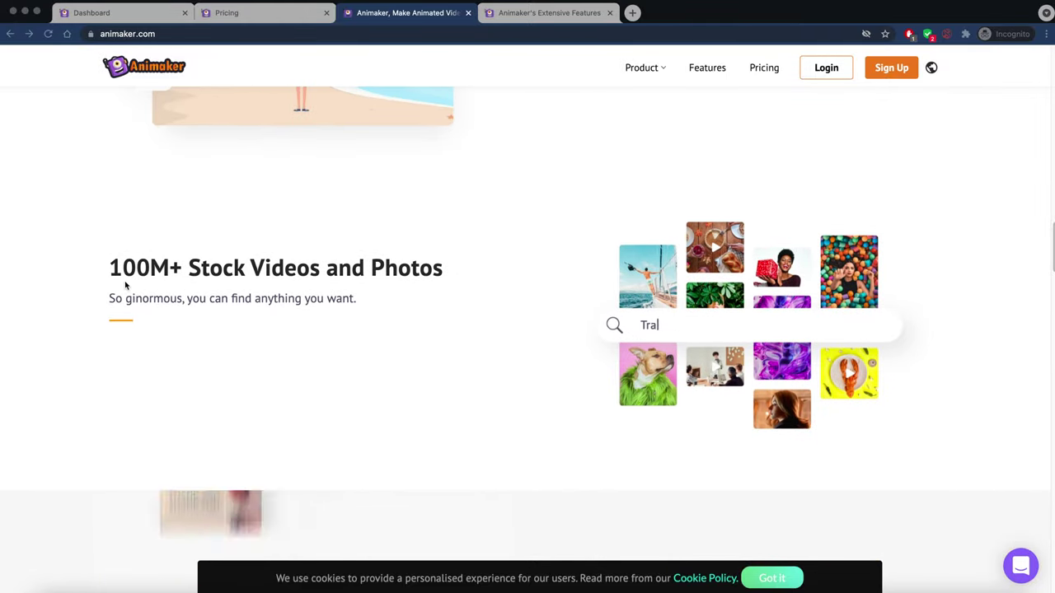
scroll(308, 149, "down", 1)
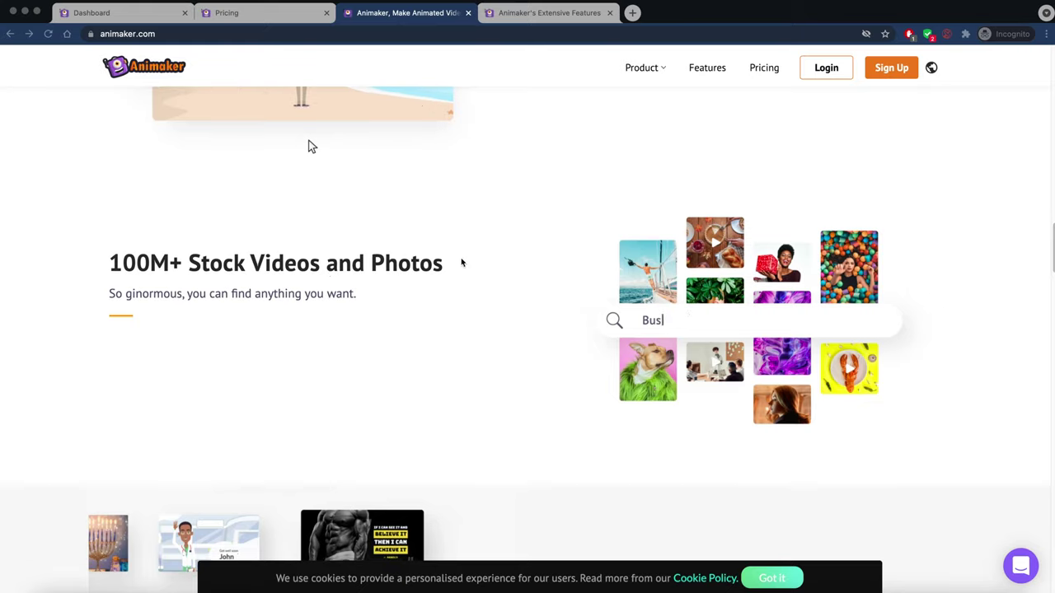
scroll(461, 262, "down", 5)
scroll(485, 296, "down", 5)
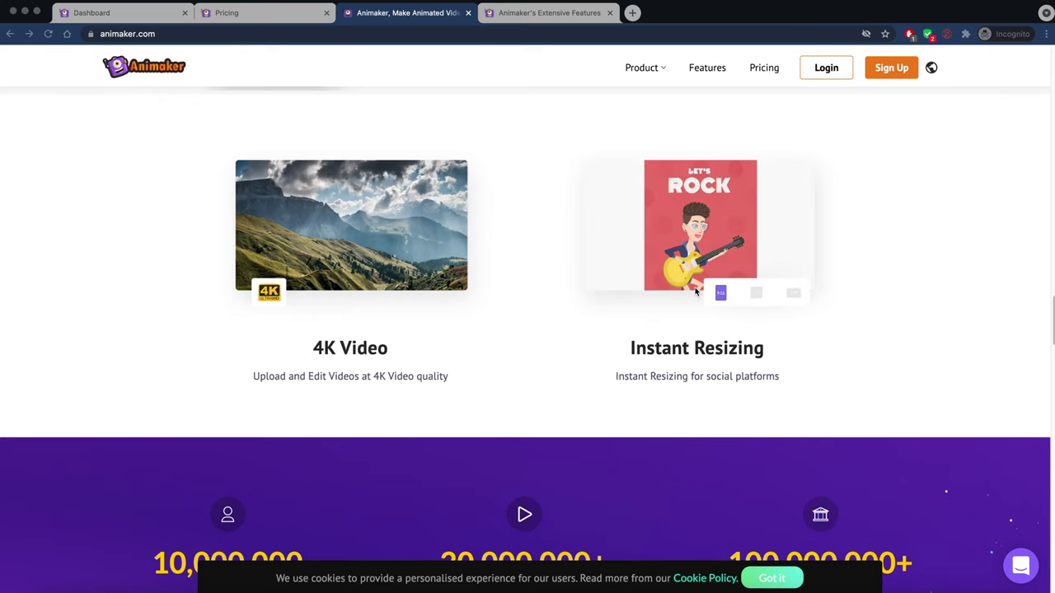
scroll(641, 312, "down", 10)
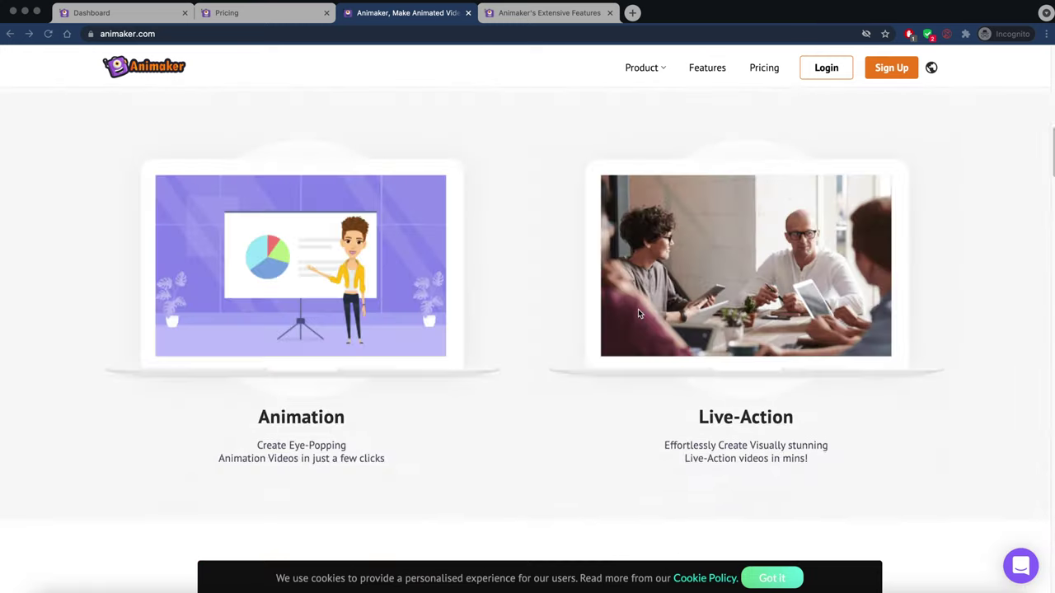
scroll(638, 310, "up", 20)
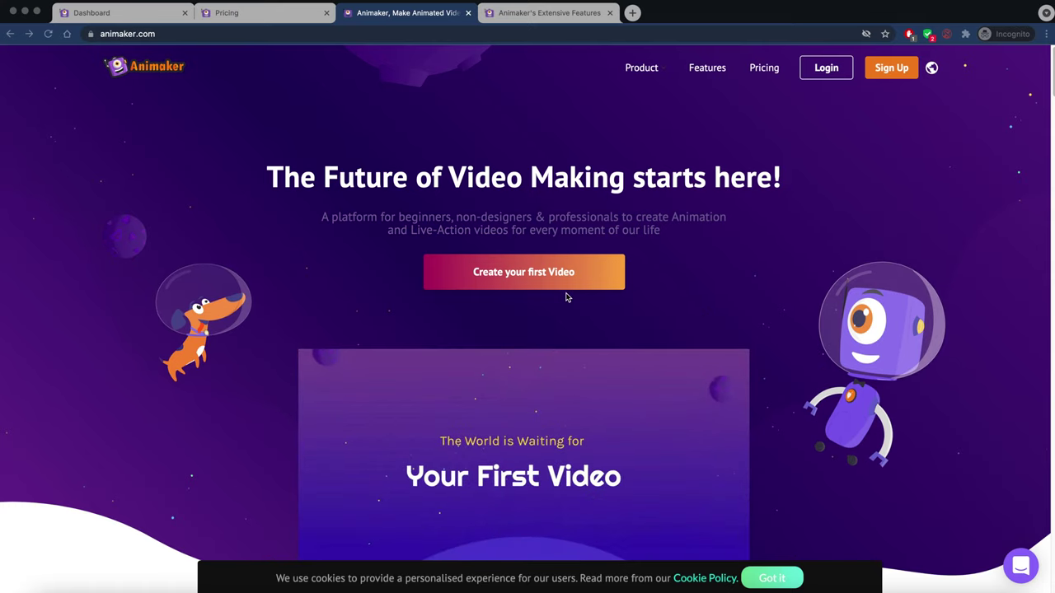
scroll(567, 297, "down", 1)
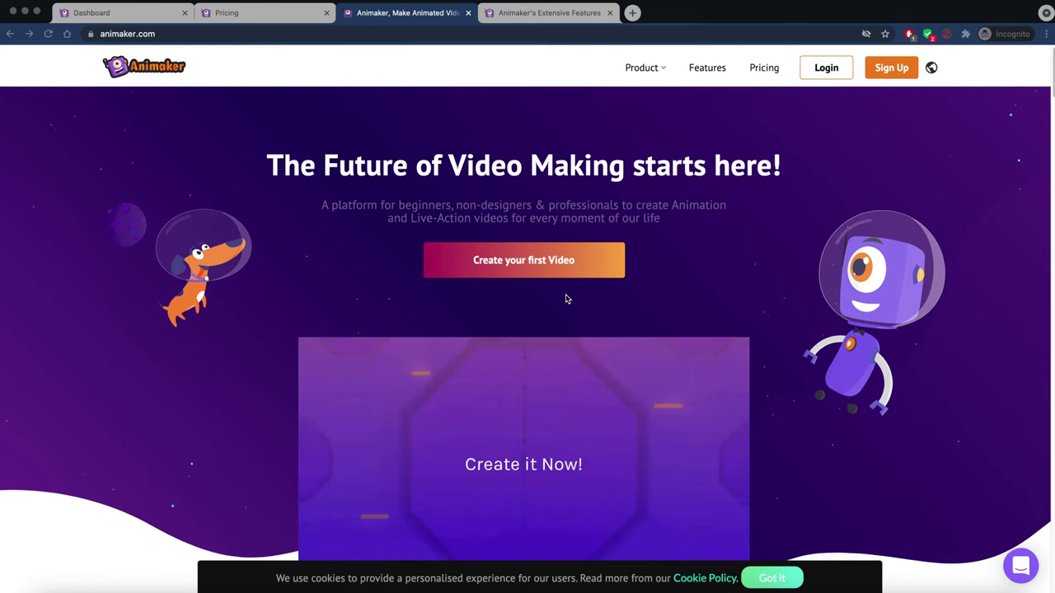
scroll(565, 299, "down", 3)
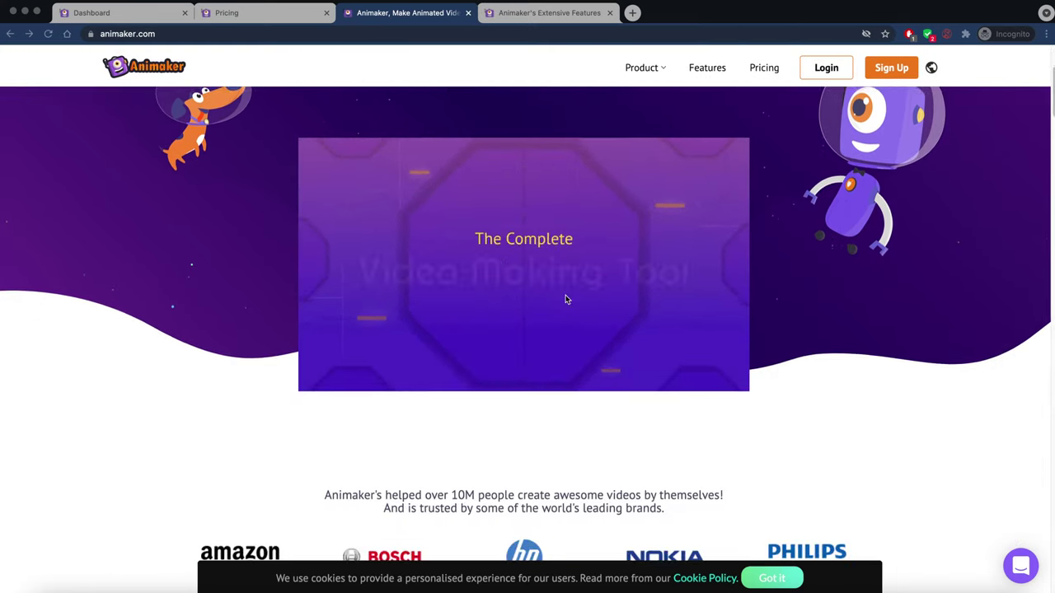
scroll(582, 294, "up", 4)
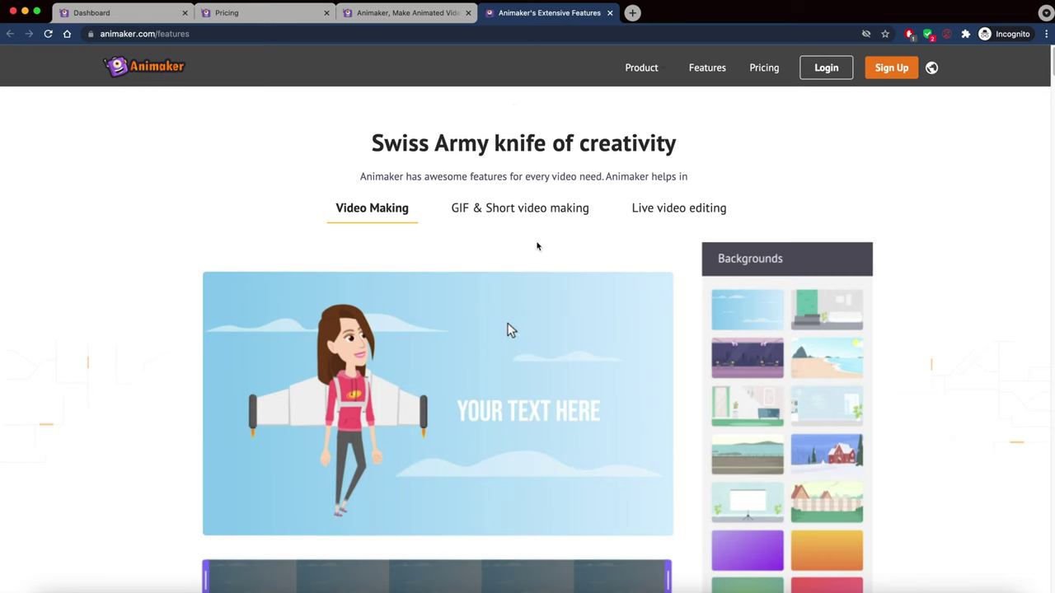
- Switch to the Animaker features page and view its demos for video making, GIF & short video making, and live video editing
left_click(549, 13)
scroll(527, 247, "down", 1)
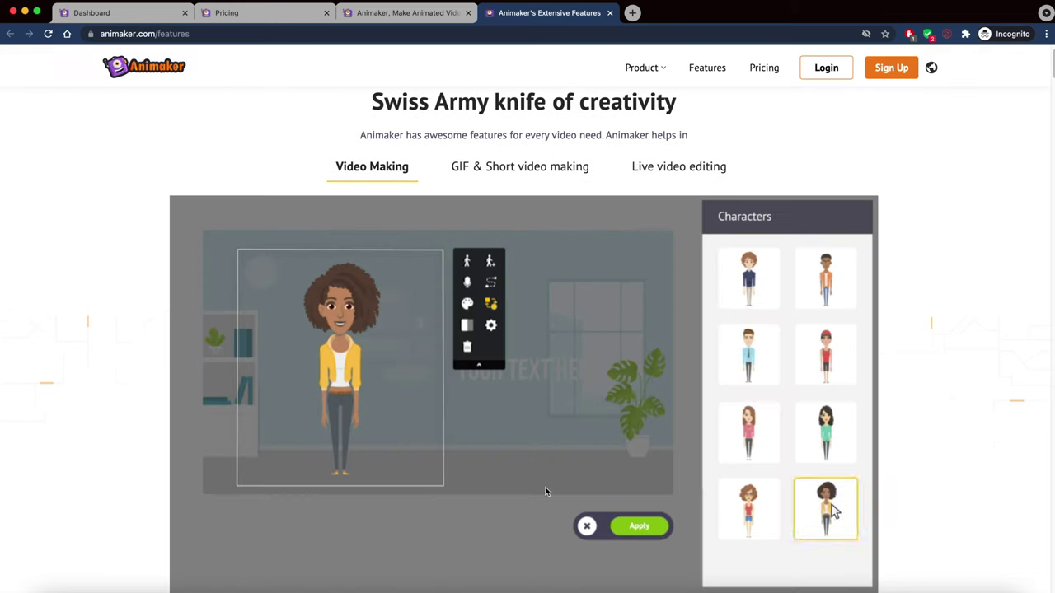
scroll(659, 243, "down", 1)
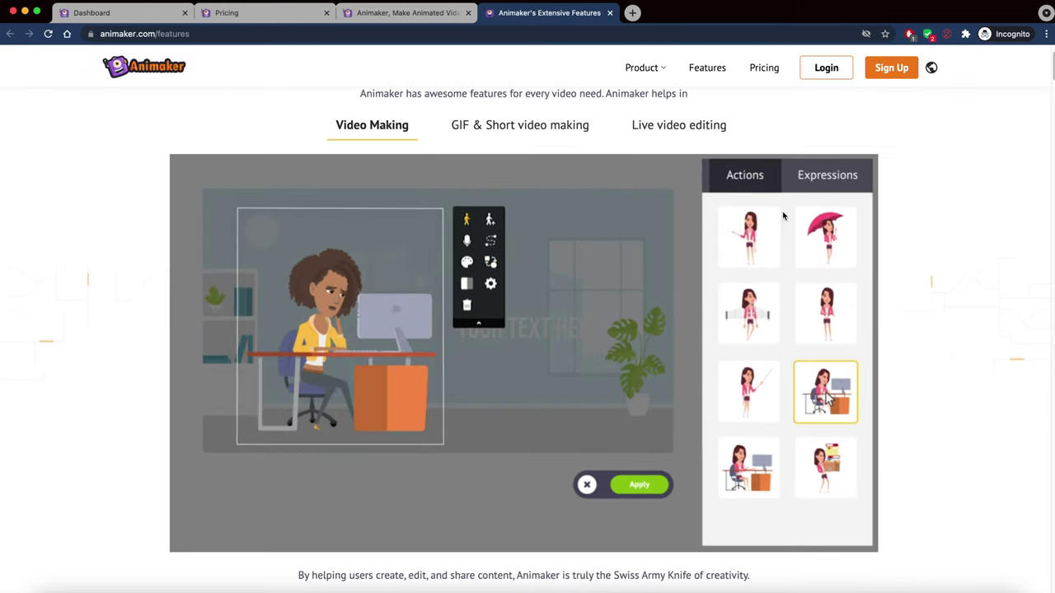
scroll(577, 206, "up", 1)
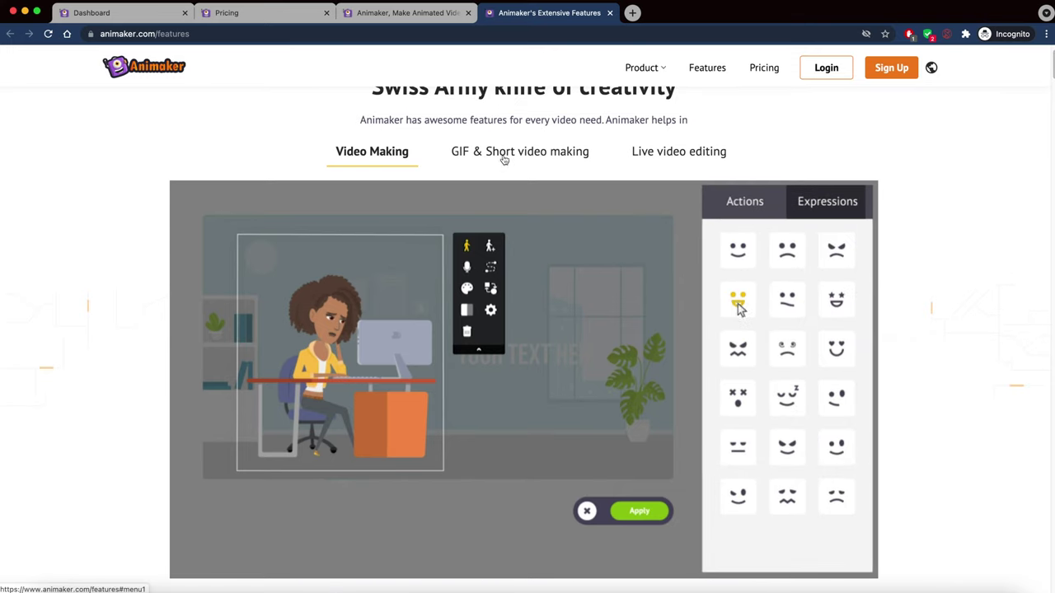
left_click(505, 154)
left_click(668, 150)
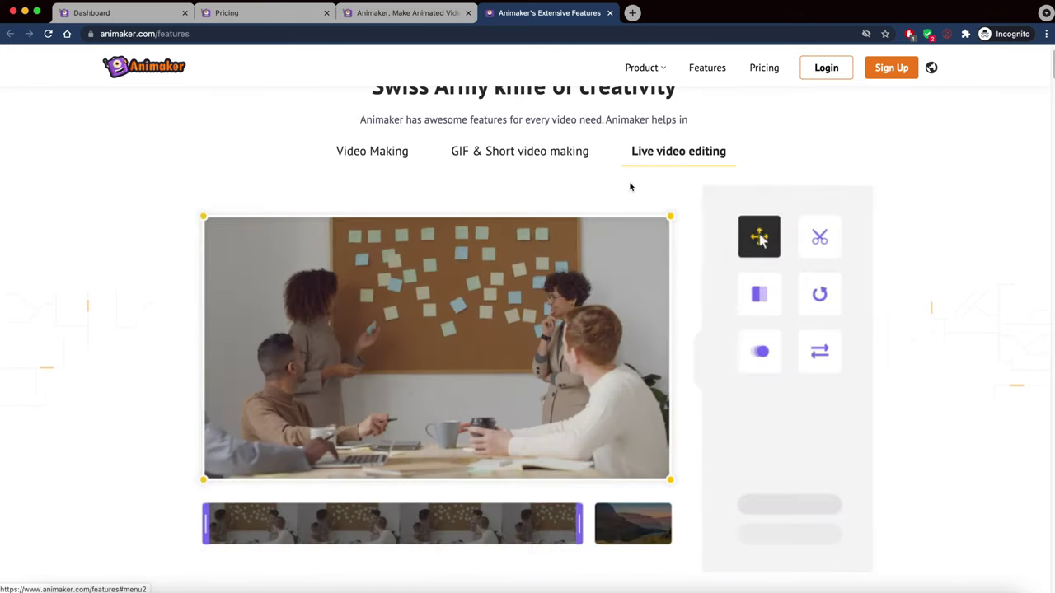
scroll(530, 263, "down", 5)
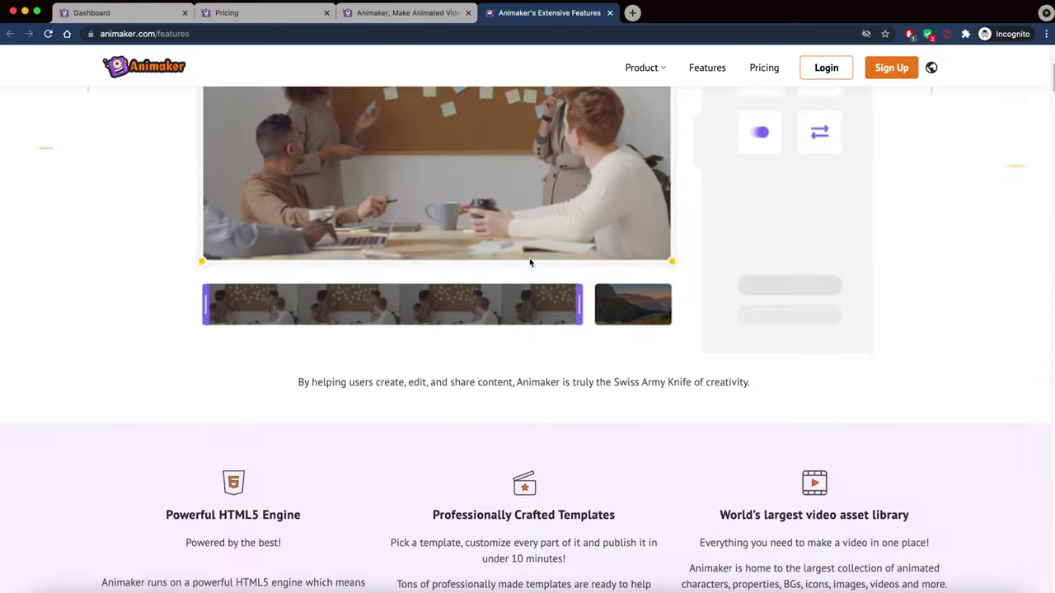
scroll(547, 335, "up", 5)
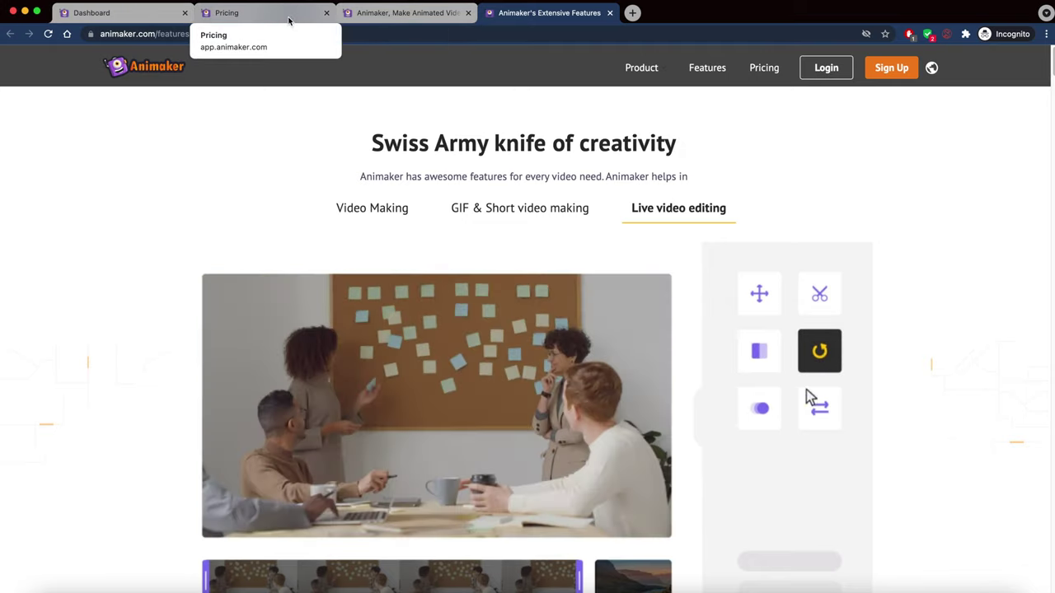
- Switch to the pricing page and review the yearly prices and inclusions of the Basic, Starter, Pro and Enterprise plans
left_click(288, 18)
scroll(279, 304, "down", 1)
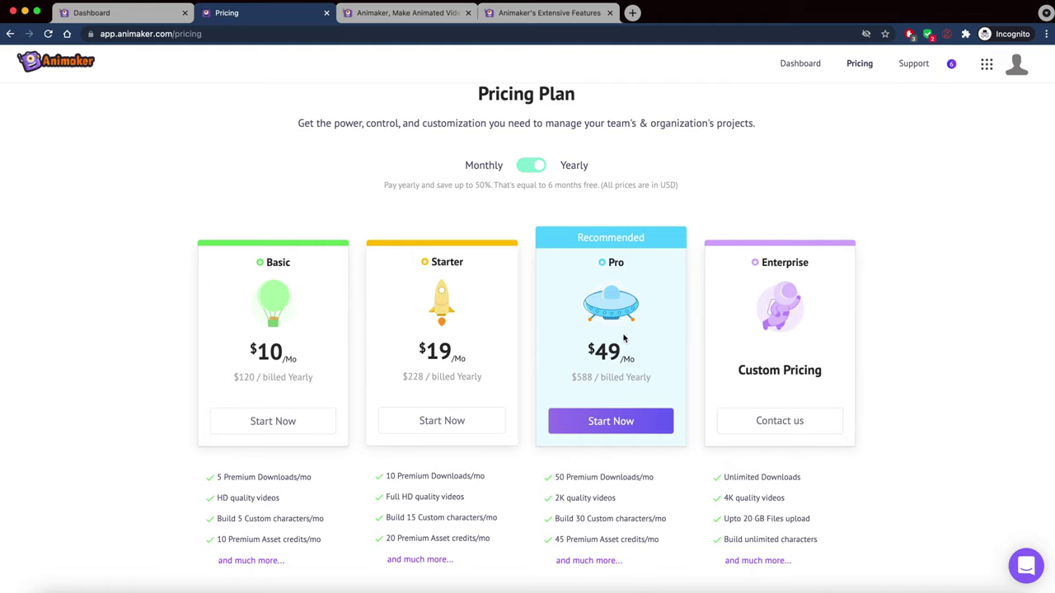
scroll(619, 338, "down", 5)
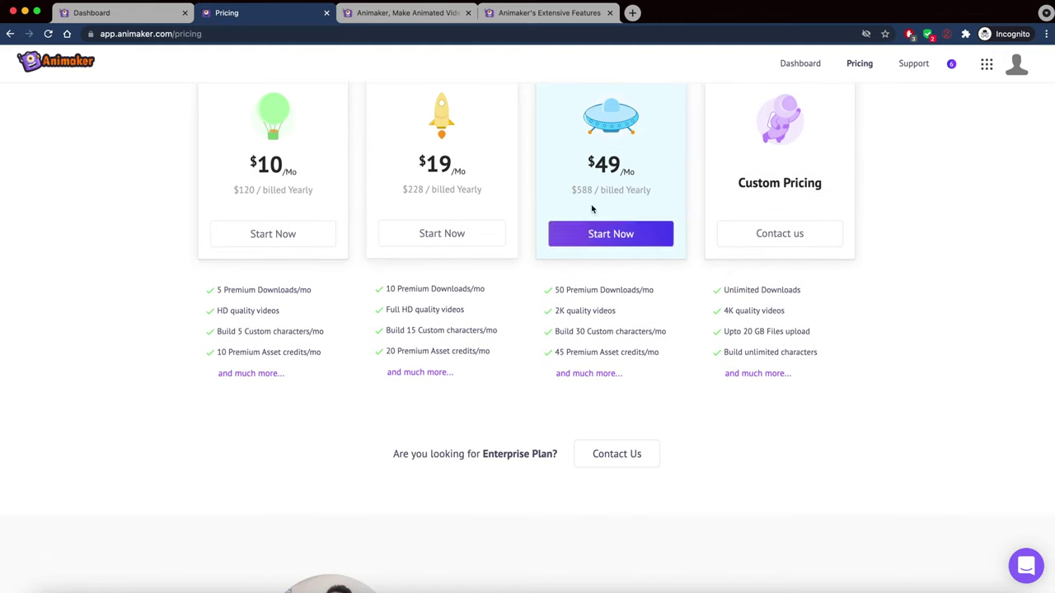
scroll(627, 283, "down", 3)
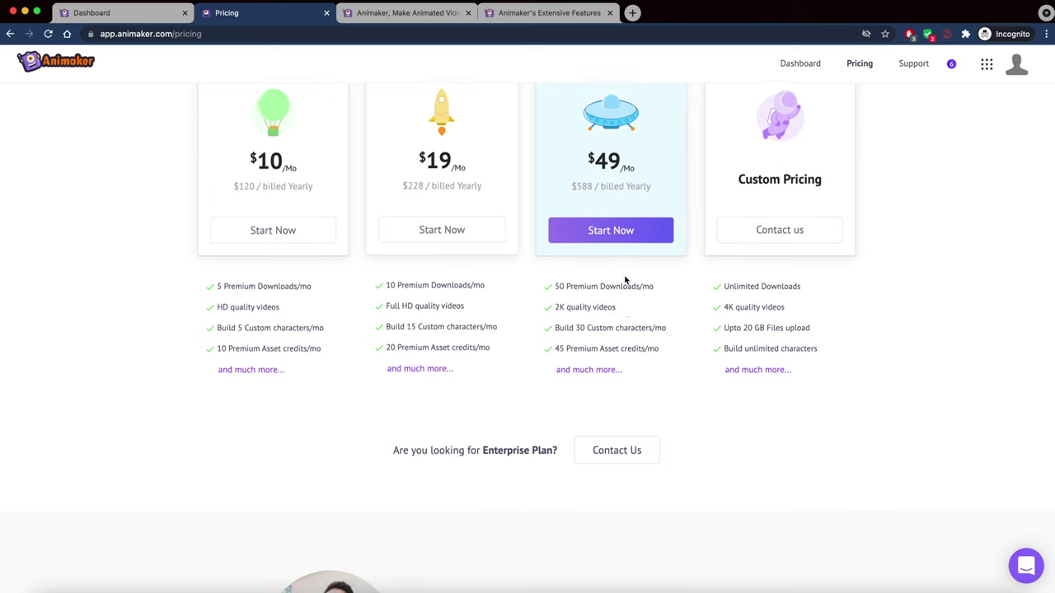
- Compare the Free, Basic, Starter, Pro and Enterprise plans across the comparison tables, from Prime Features through Security & Support
scroll(605, 310, "down", 10)
scroll(624, 338, "down", 5)
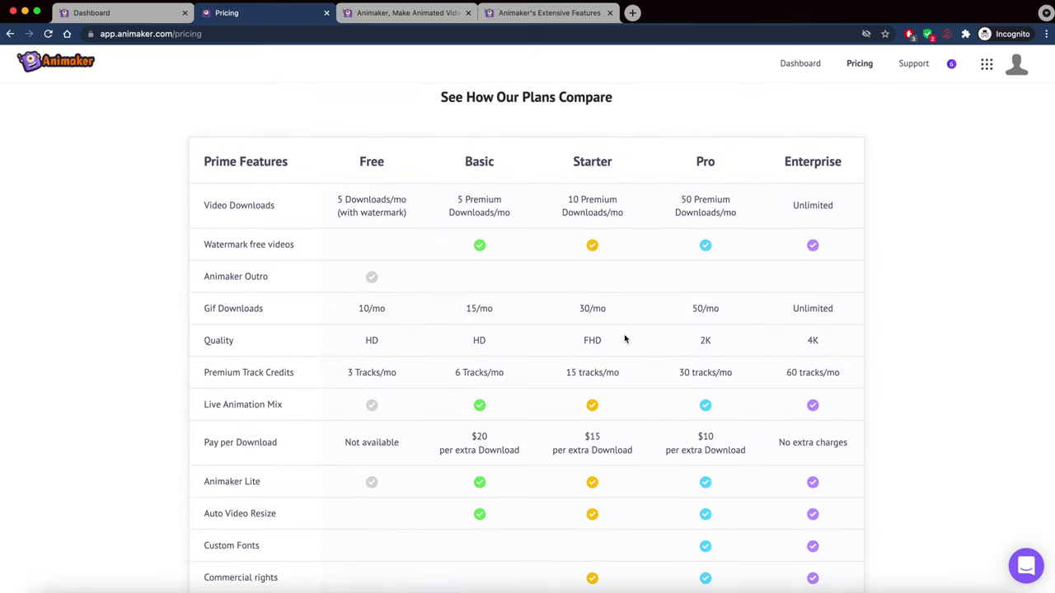
scroll(707, 219, "down", 1)
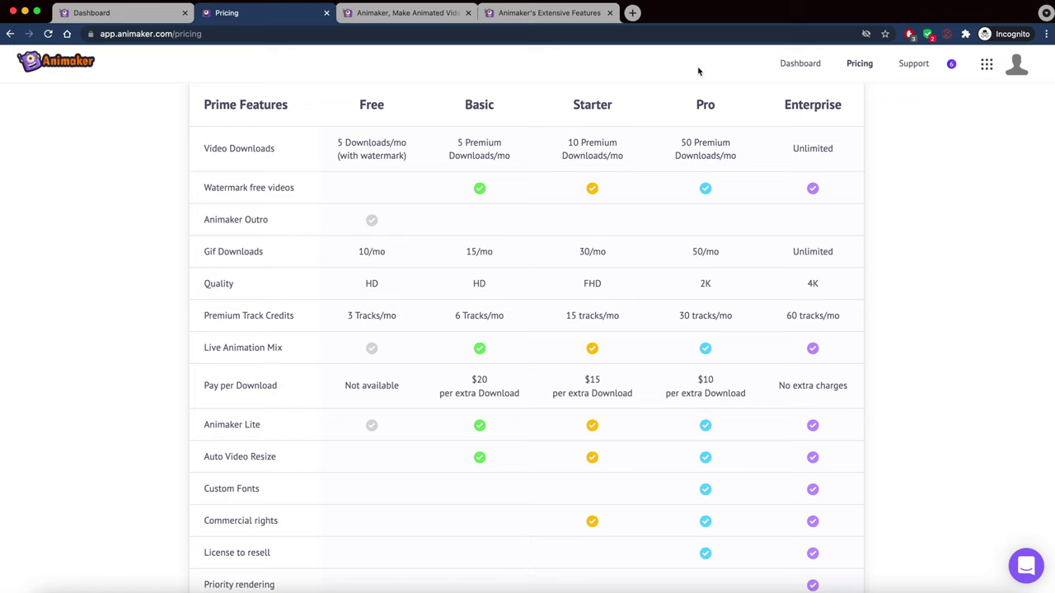
scroll(783, 289, "down", 1)
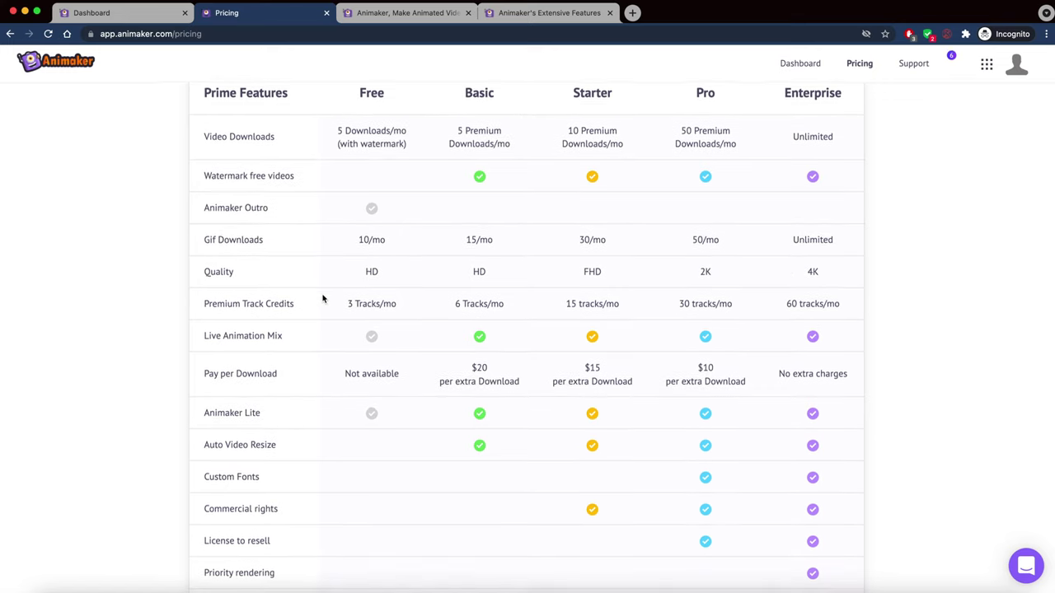
scroll(322, 297, "down", 1)
scroll(322, 295, "down", 5)
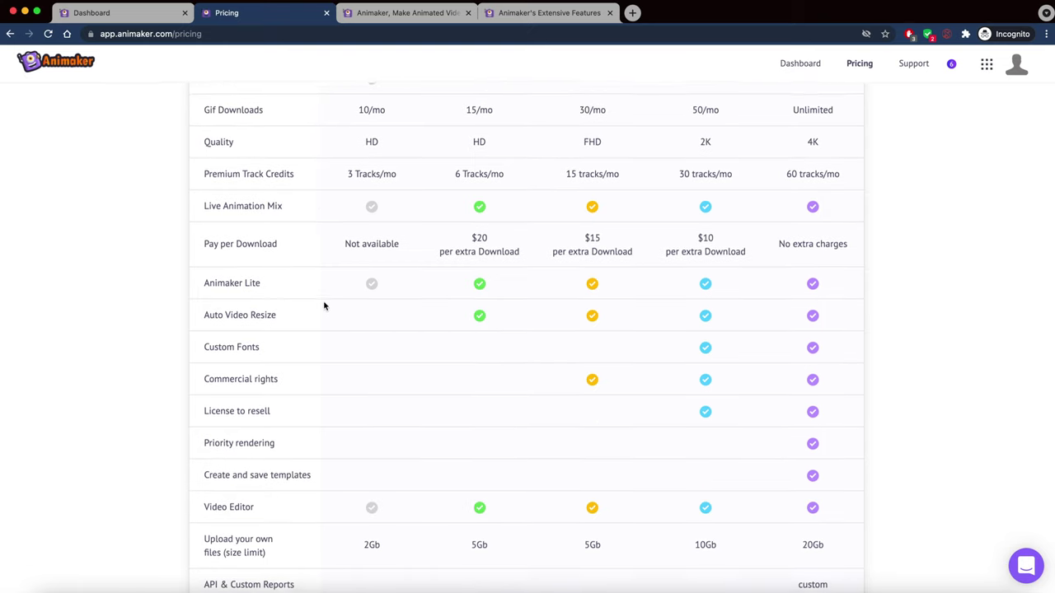
scroll(324, 300, "down", 4)
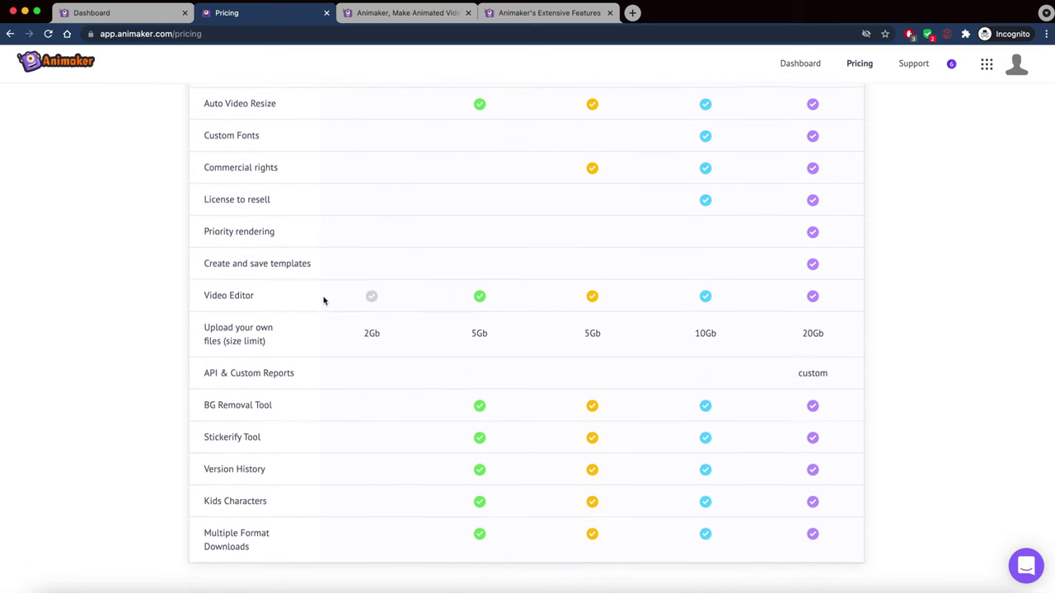
scroll(324, 299, "down", 10)
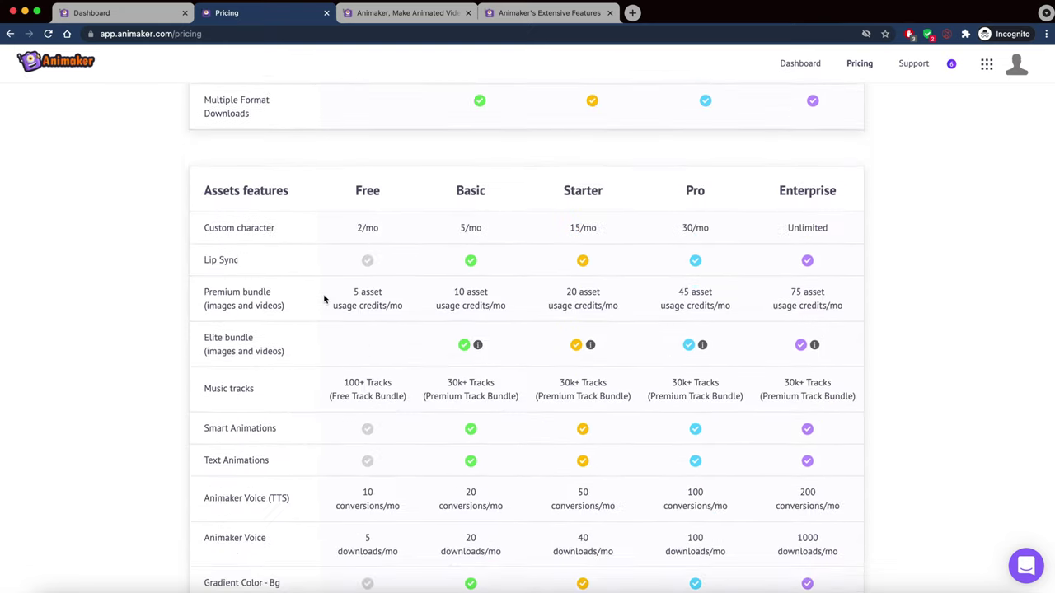
scroll(324, 299, "down", 17)
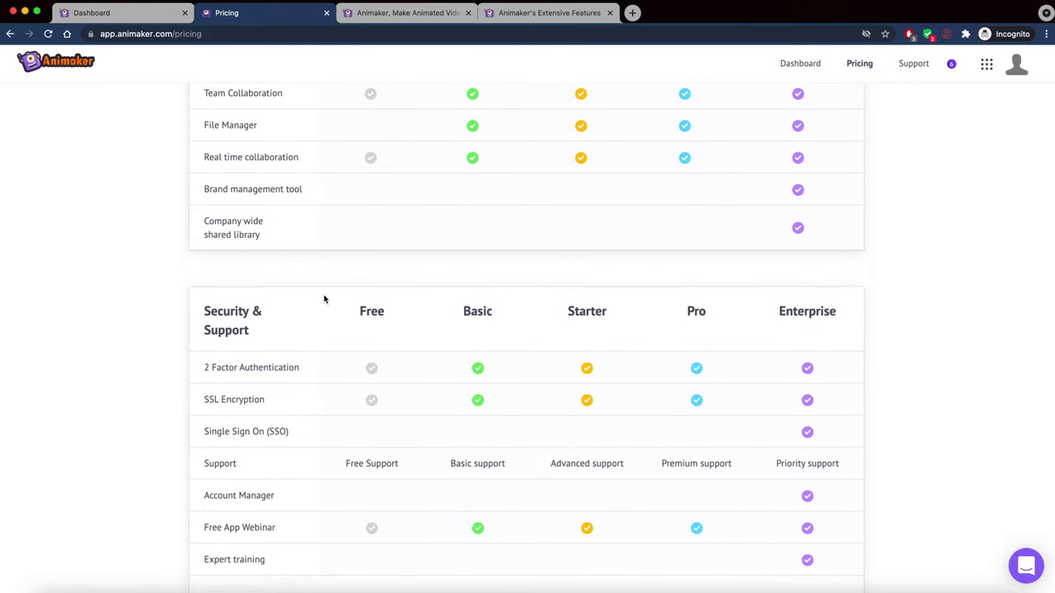
scroll(324, 299, "down", 5)
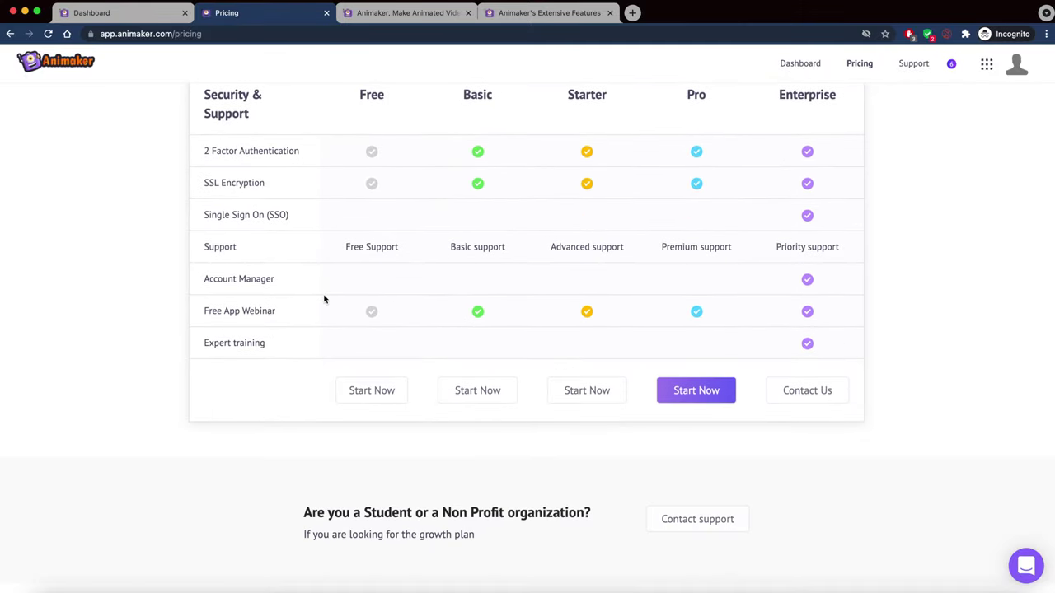
scroll(323, 299, "down", 3)
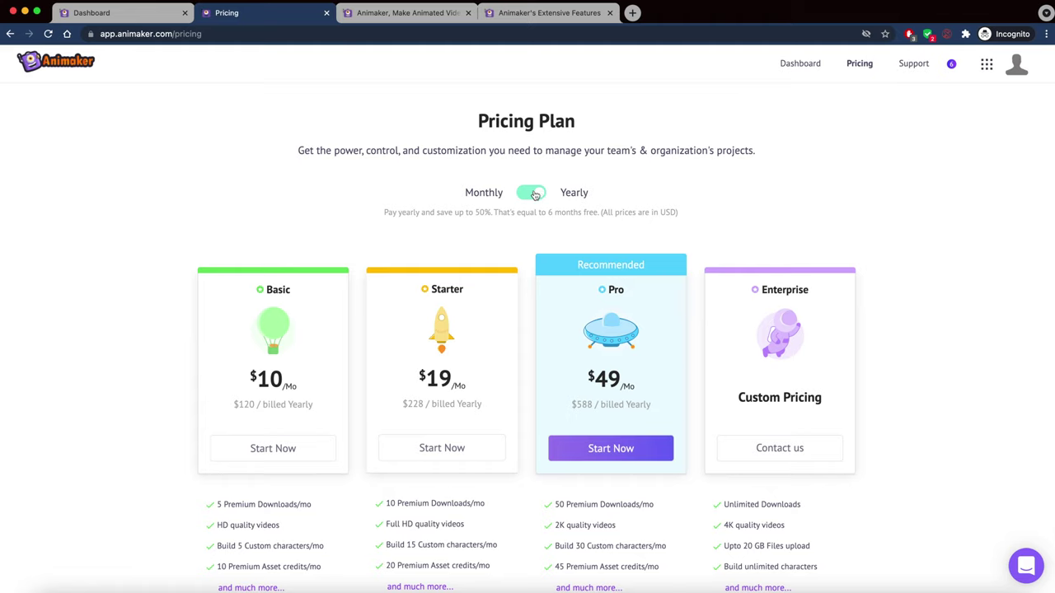
- Change the pricing plans to monthly billing and review the monthly price of each plan
left_click(535, 194)
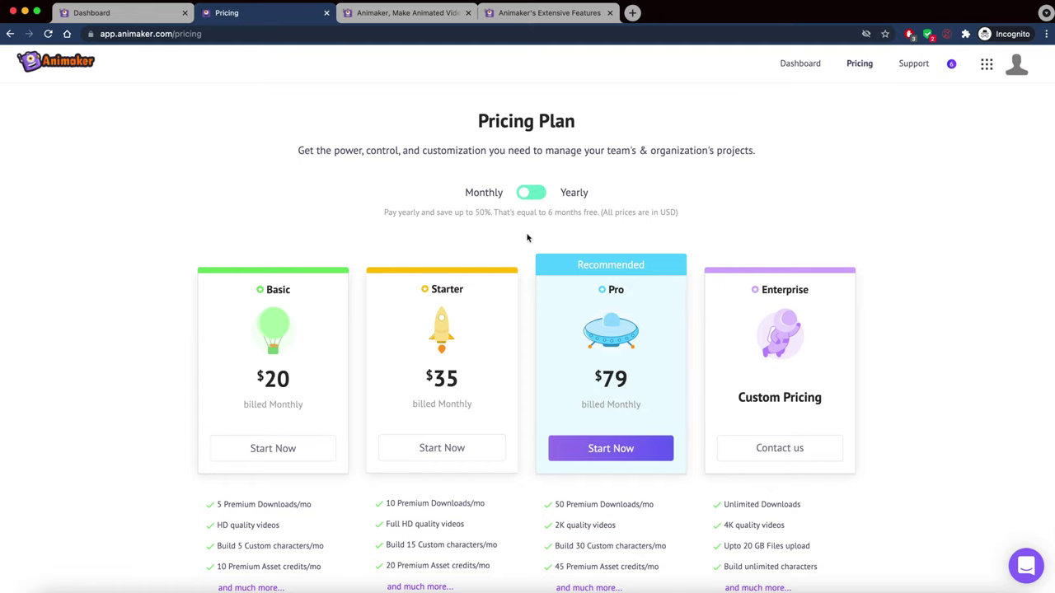
scroll(569, 338, "down", 1)
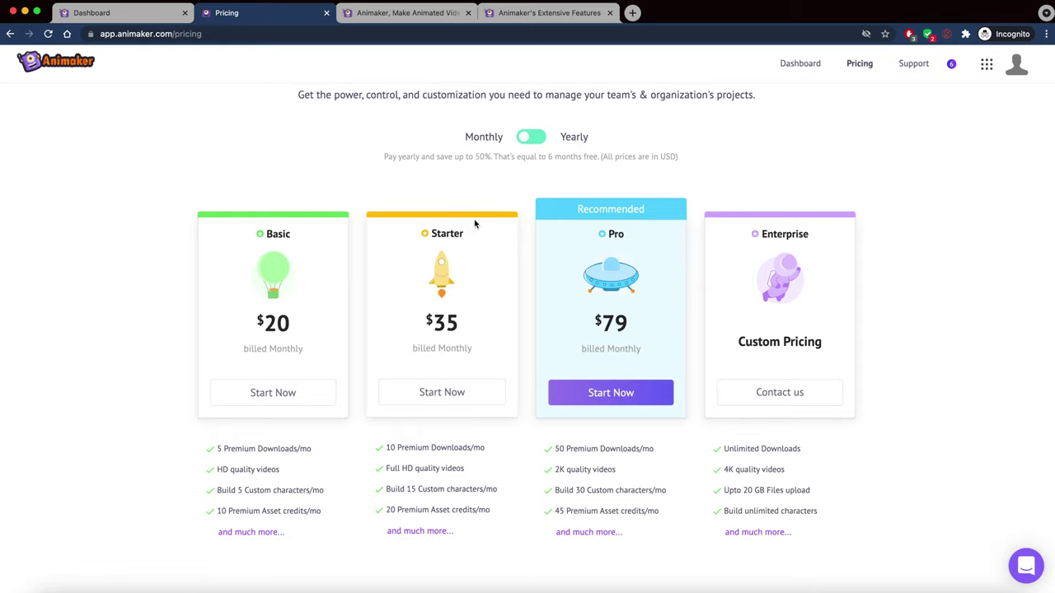
scroll(466, 305, "up", 1)
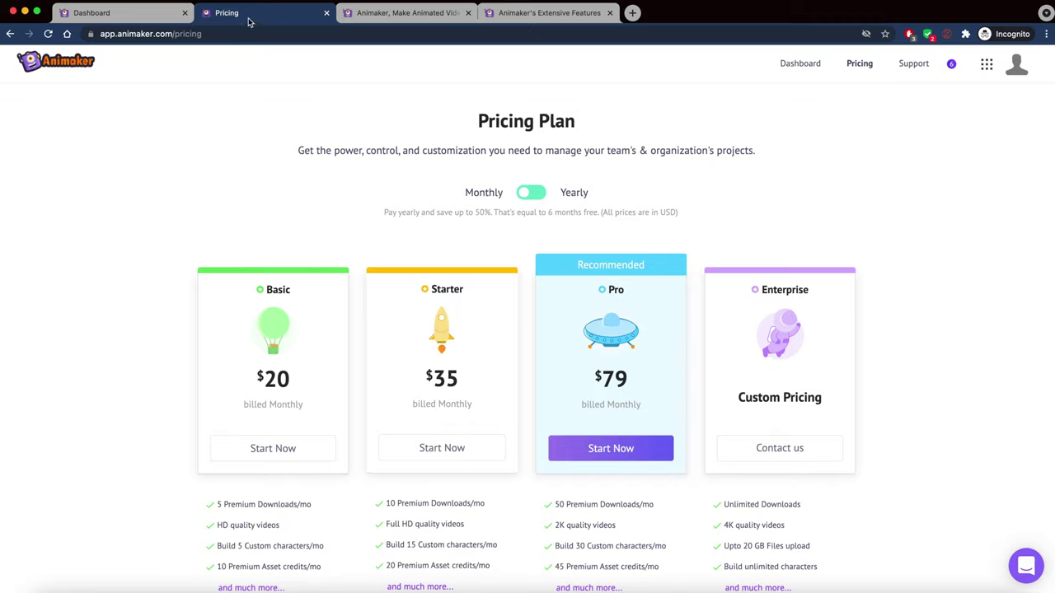
- Close the pricing, homepage and features pages, and review the project types on the Animaker dashboard
key("super+w")
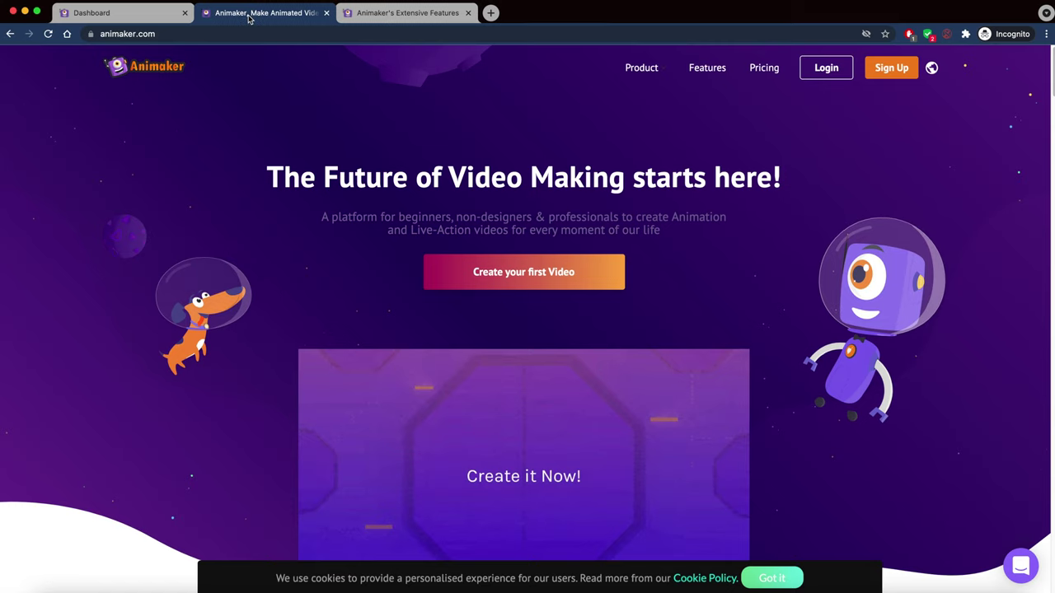
key("super+w")
key("super+w")
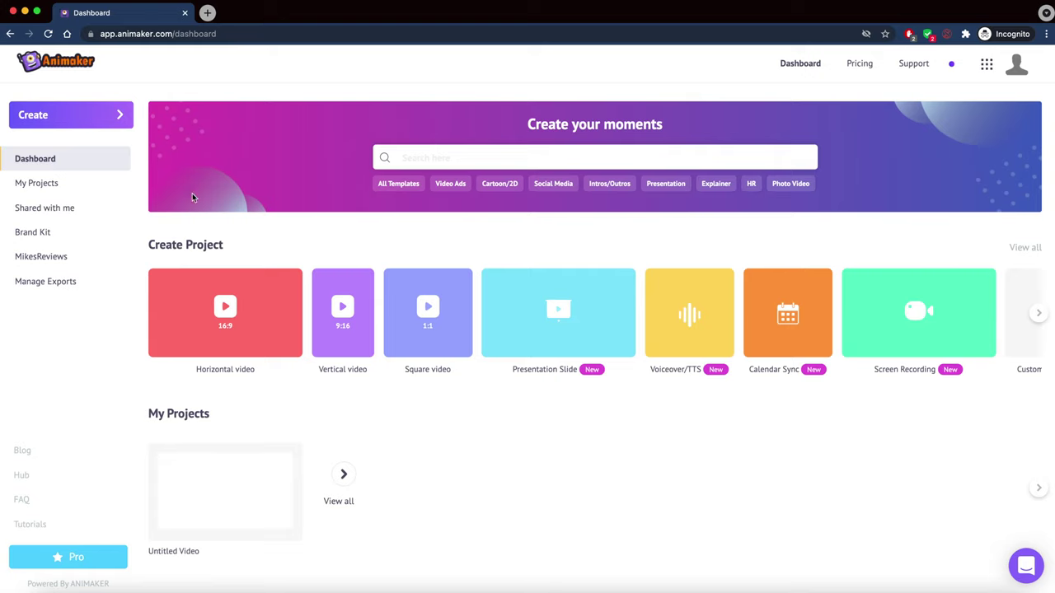
scroll(214, 272, "down", 1)
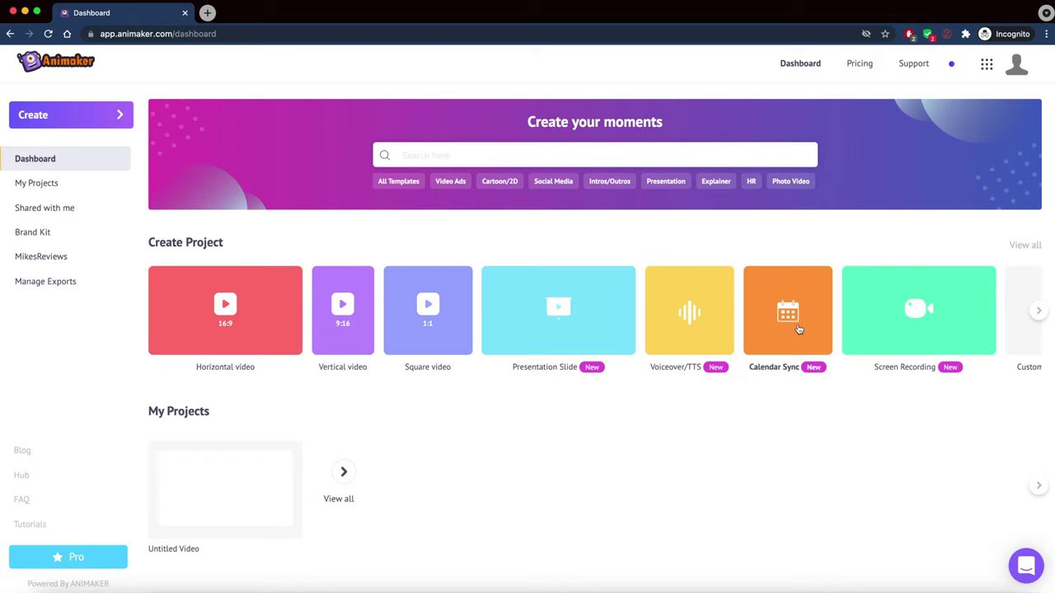
- Start a 16:9 horizontal video project from templates and browse the template gallery
left_click(240, 309)
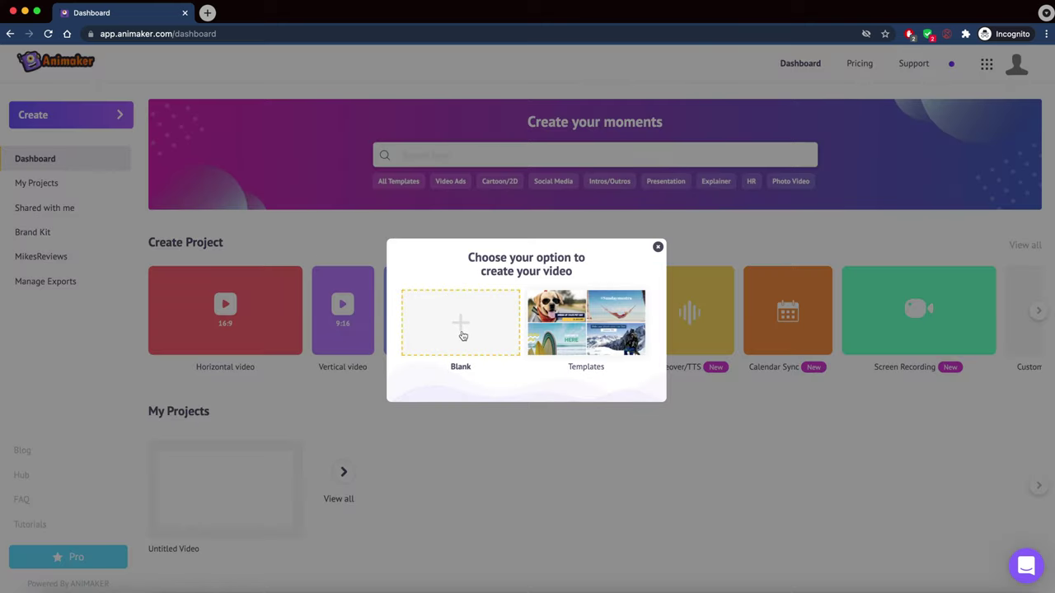
left_click(589, 321)
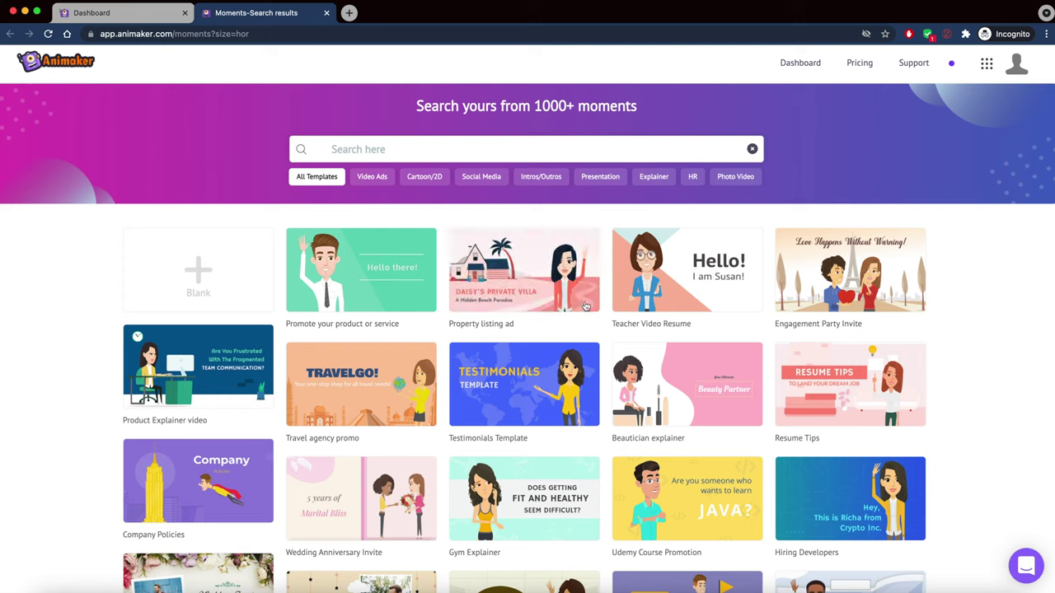
scroll(536, 392, "down", 1)
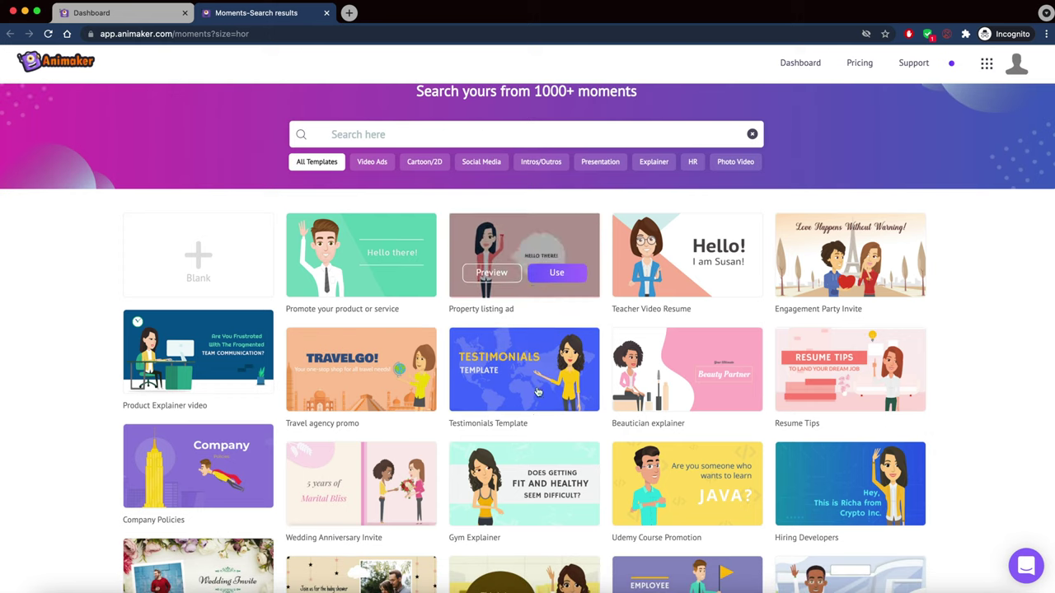
scroll(537, 393, "down", 5)
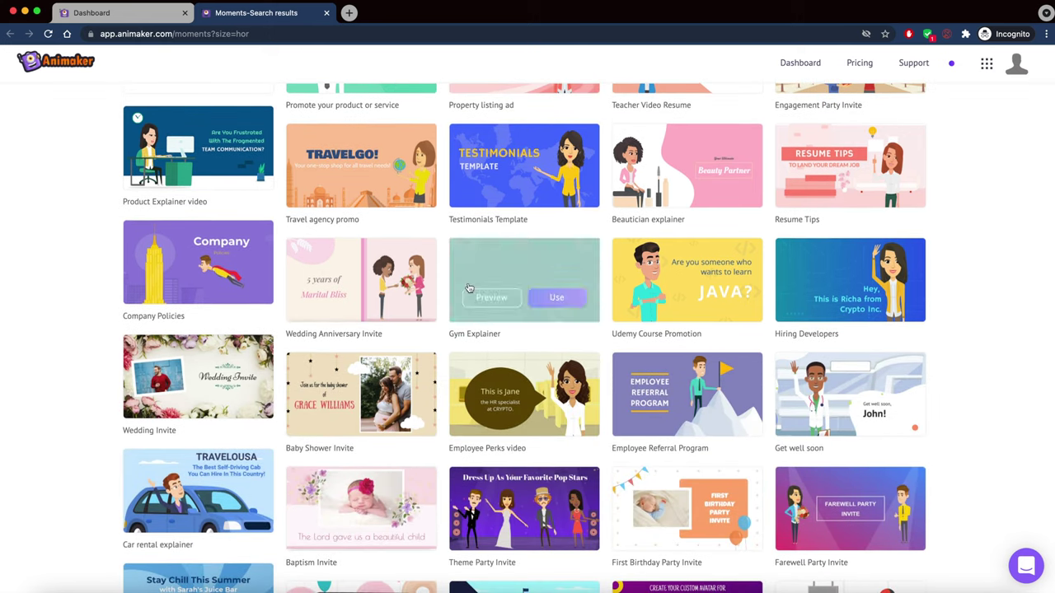
scroll(354, 296, "up", 1)
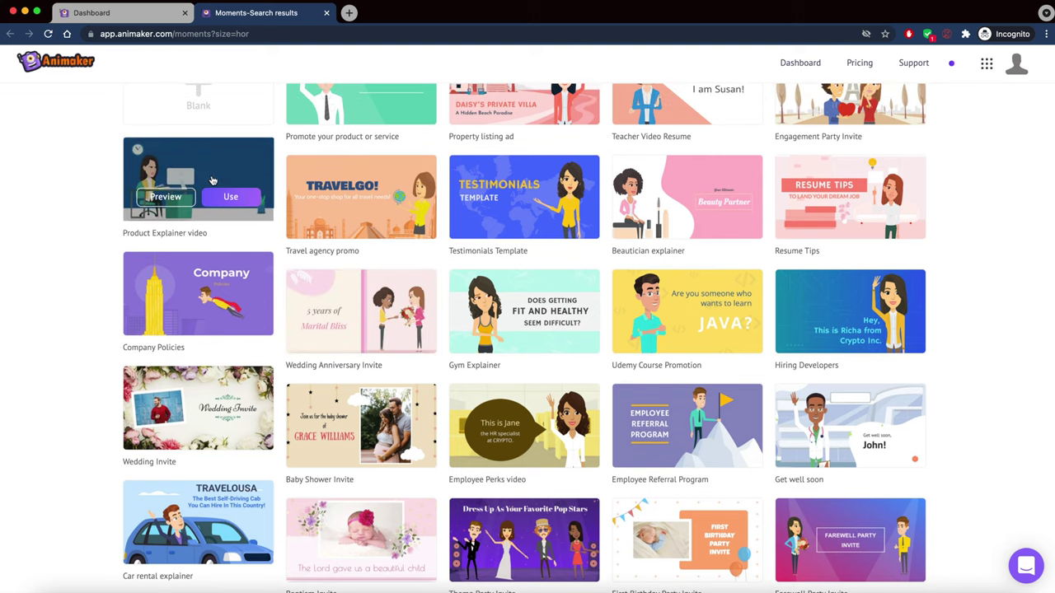
scroll(273, 343, "down", 2)
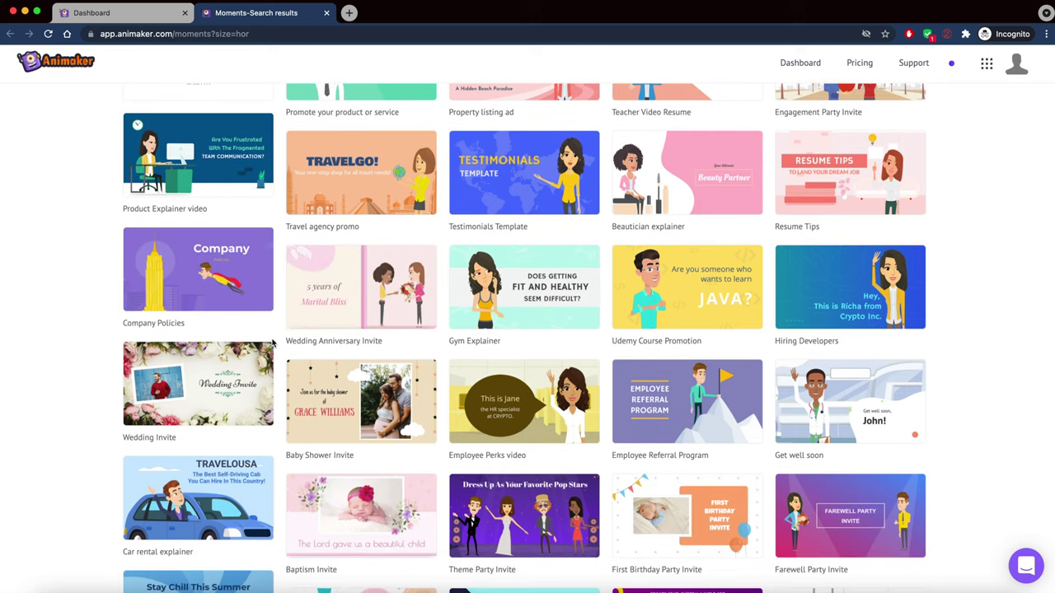
scroll(270, 343, "up", 6)
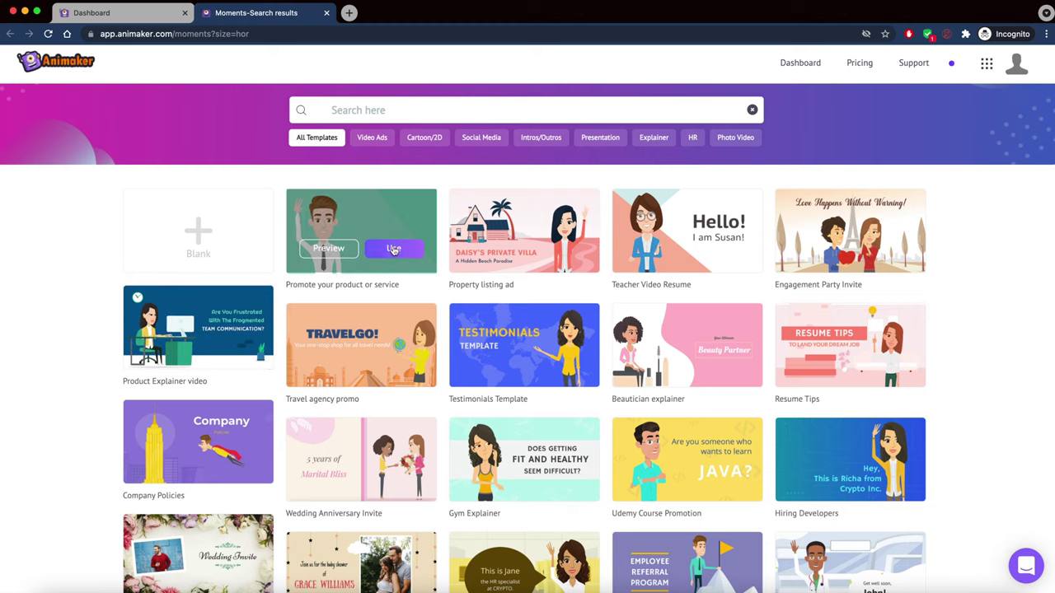
- View the suggested template categories, filter the gallery by Cartoon/2D and Social Media, and return to All Templates
left_click(421, 107)
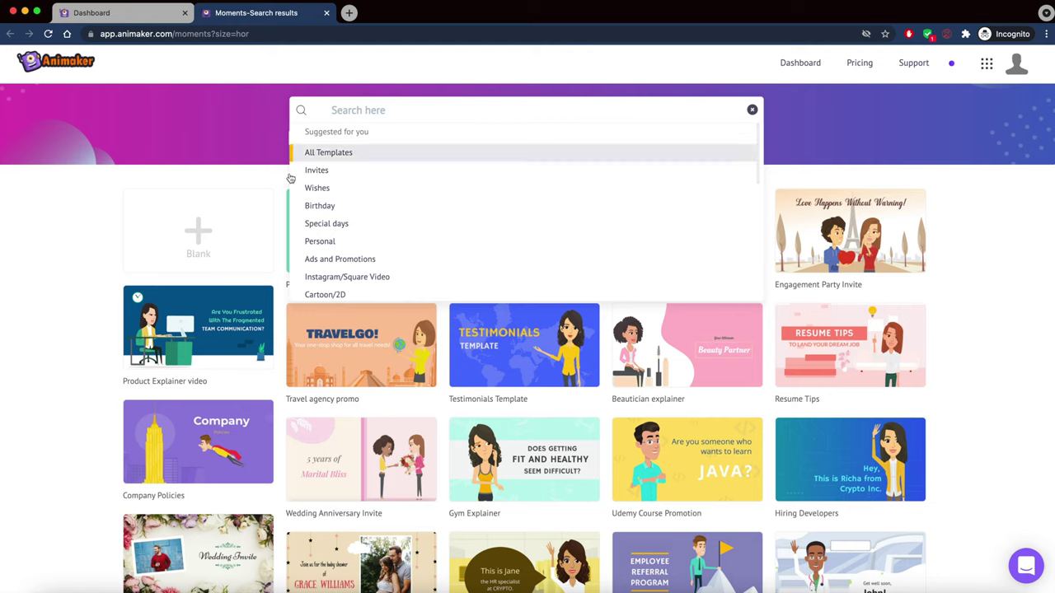
left_click(250, 162)
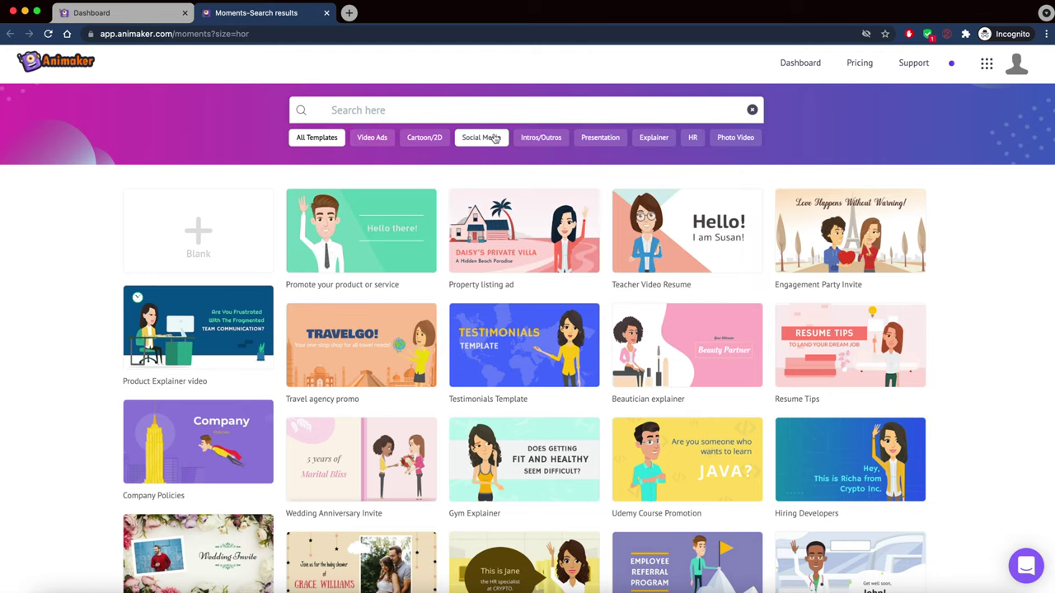
left_click(439, 140)
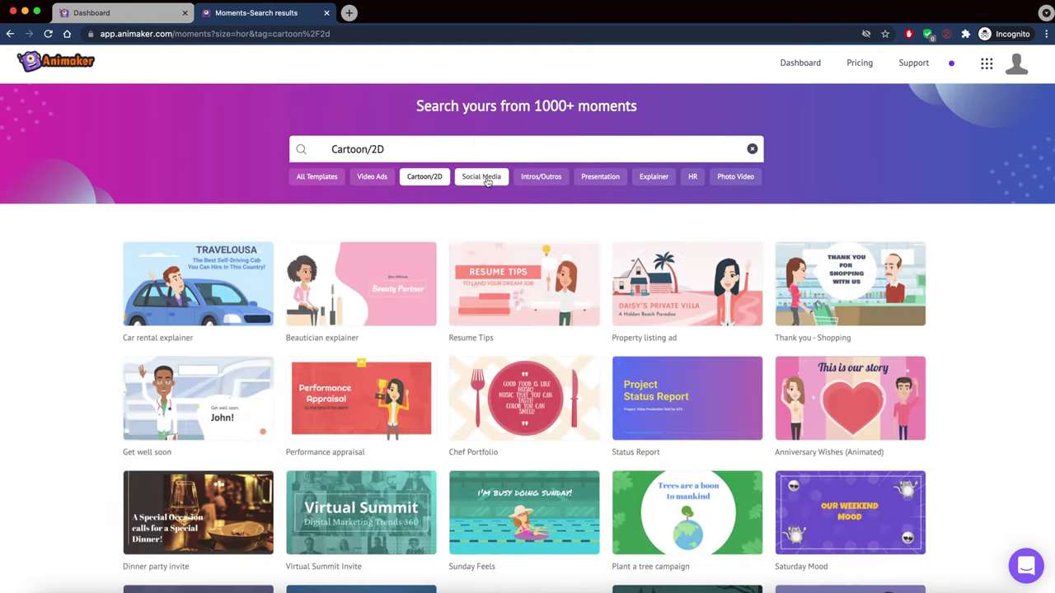
left_click(486, 176)
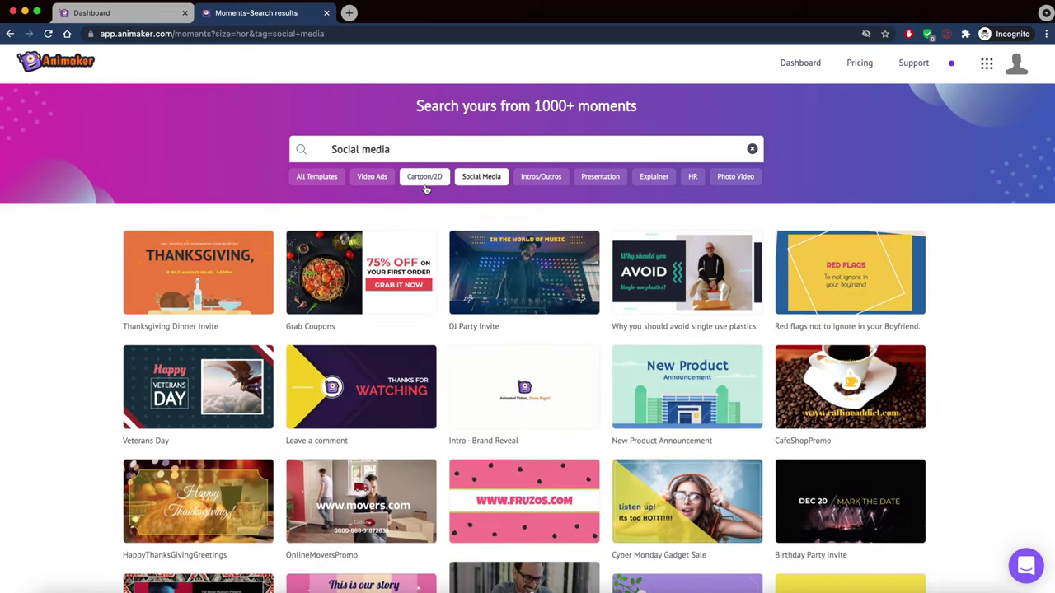
left_click(316, 177)
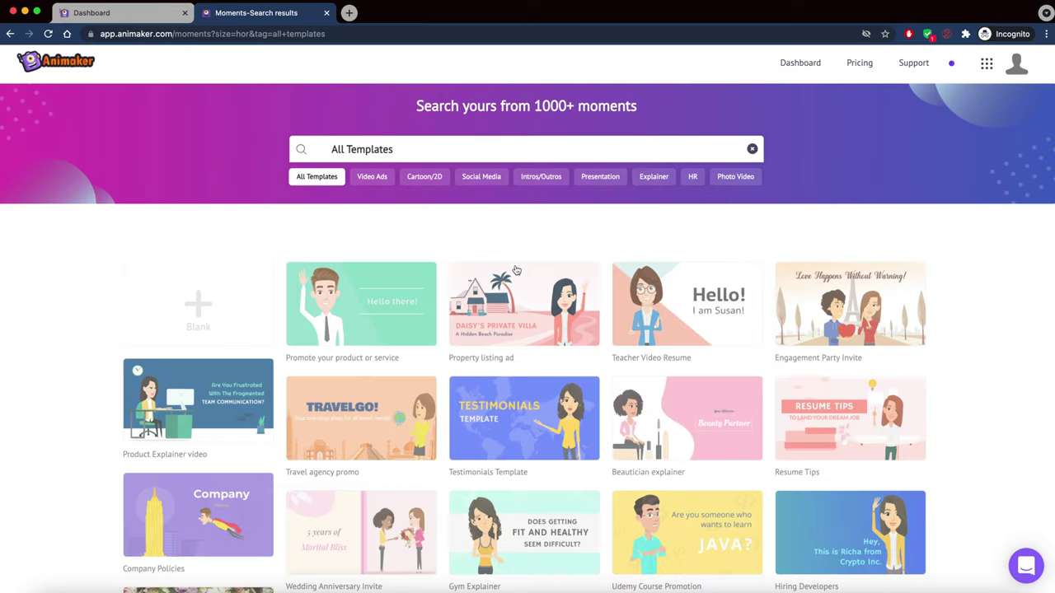
- Use the "Promote your product or service" template for the video and preview its opening scenes in the editor
mouse_move(377, 292)
left_click(379, 290)
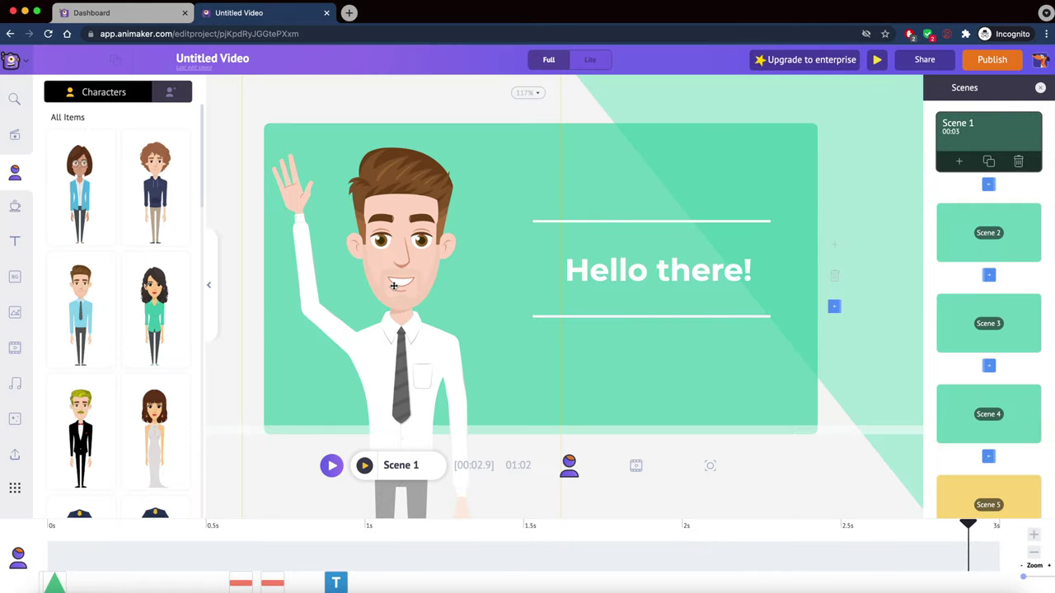
left_click(333, 467)
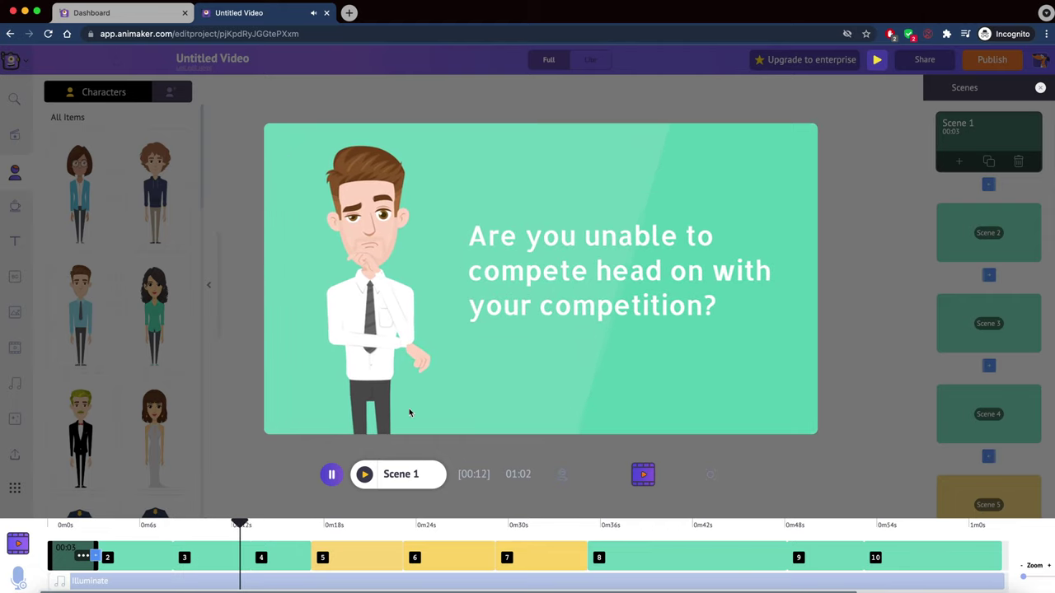
left_click(331, 473)
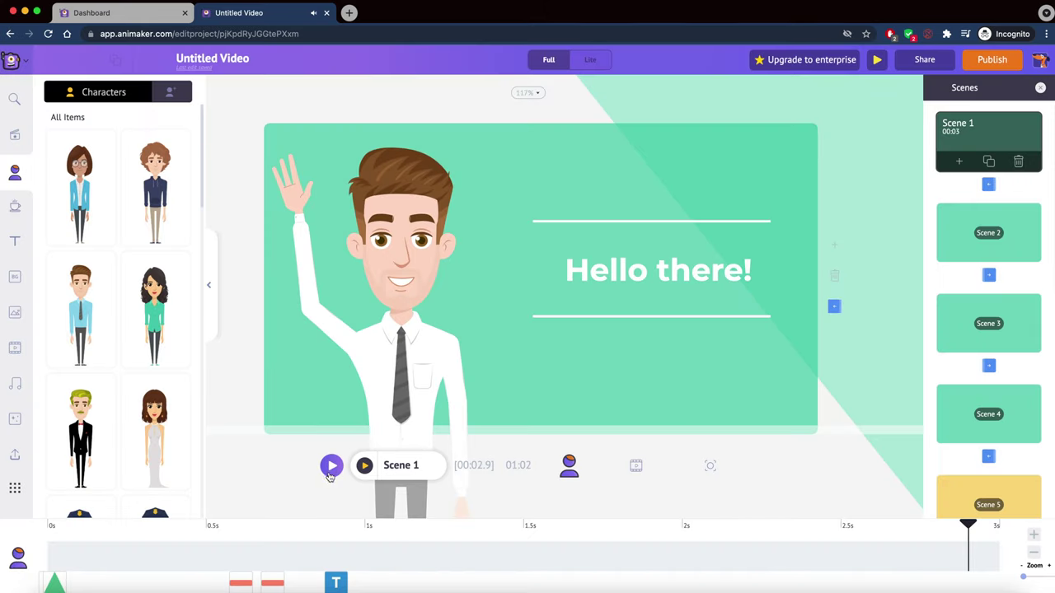
scroll(382, 453, "down", 3)
scroll(294, 421, "up", 3)
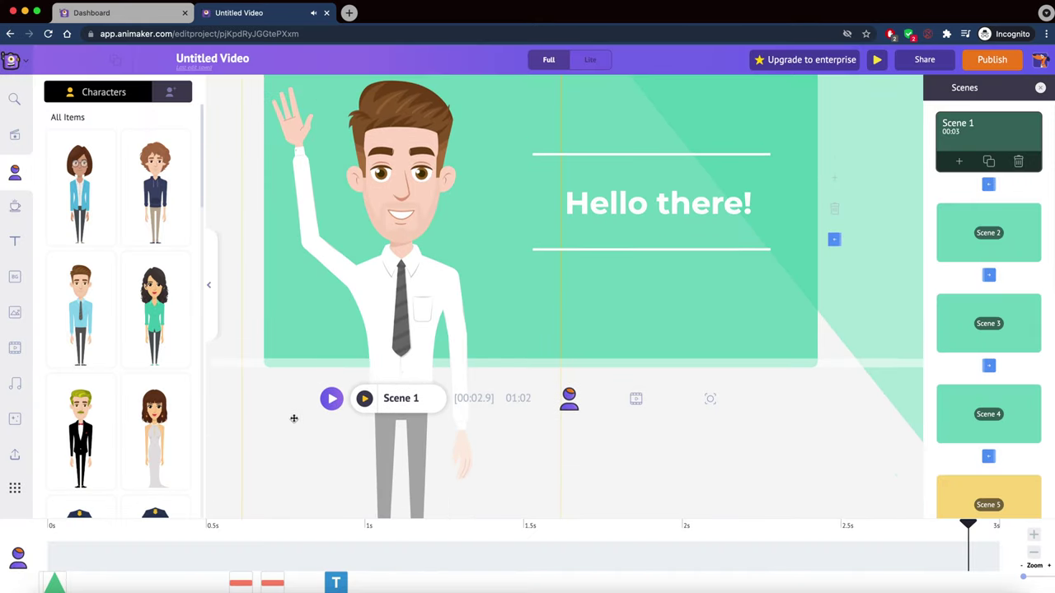
- Try the curly-haired man in the navy hoodie in Scene 1, and delete both him and the original waving man
left_click(357, 225)
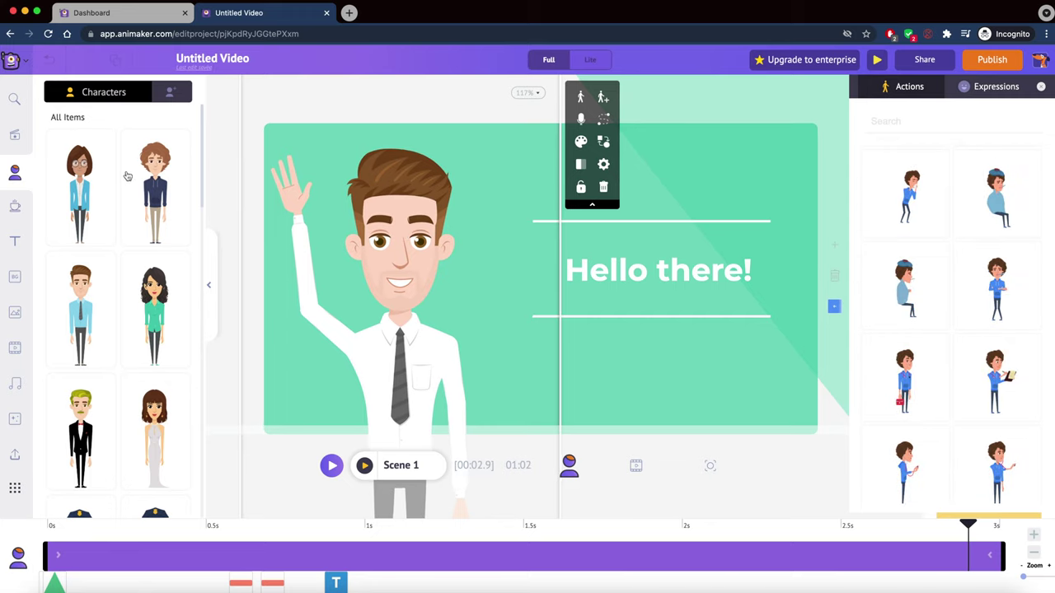
left_click_drag(153, 173, 402, 247)
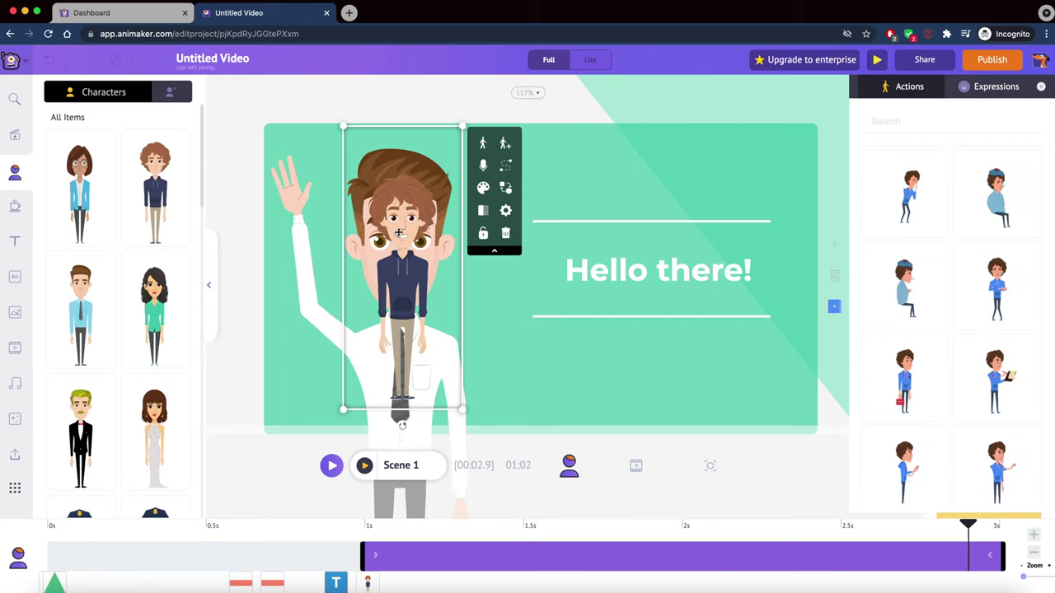
key("Delete")
left_click(384, 169)
key("Delete")
- Browse the character library and place the boy with red glasses and blue overalls beside the "Hello there!" text in Scene 1
scroll(174, 255, "down", 1)
scroll(168, 215, "up", 1)
scroll(105, 331, "down", 4)
scroll(105, 332, "down", 10)
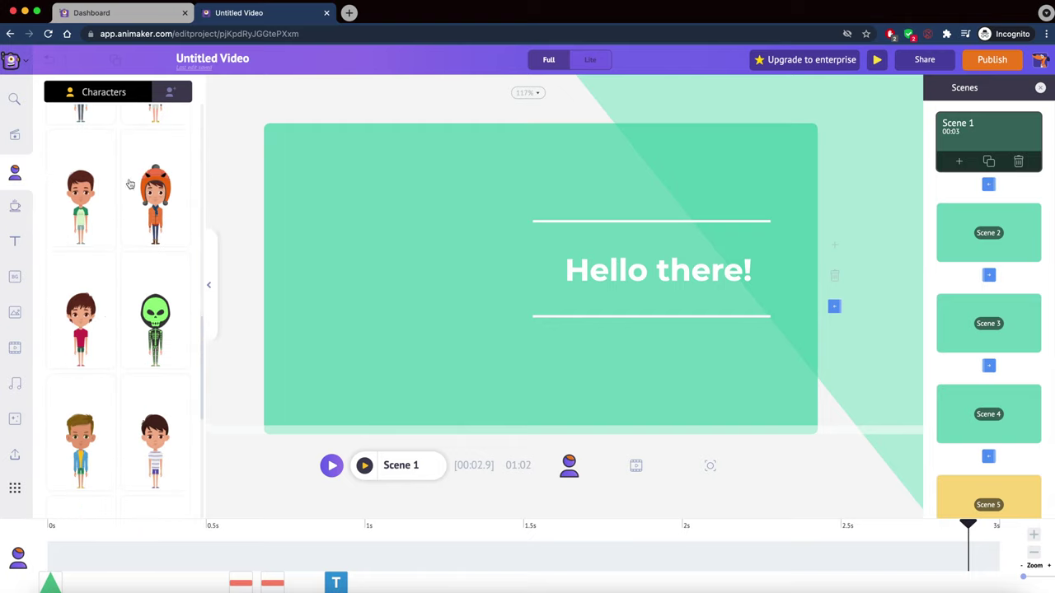
scroll(98, 317, "down", 10)
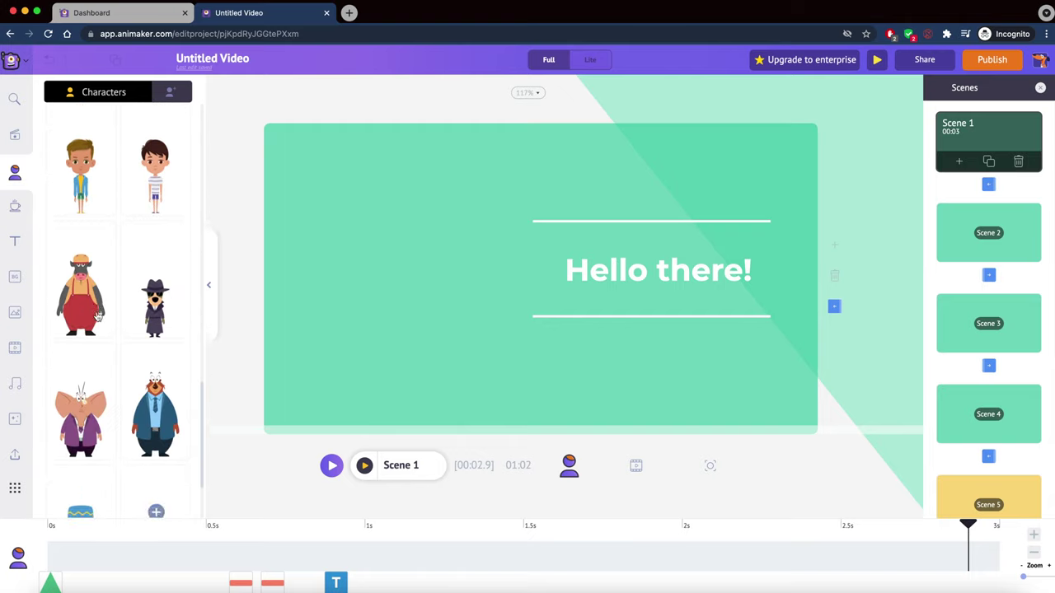
scroll(98, 316, "down", 1)
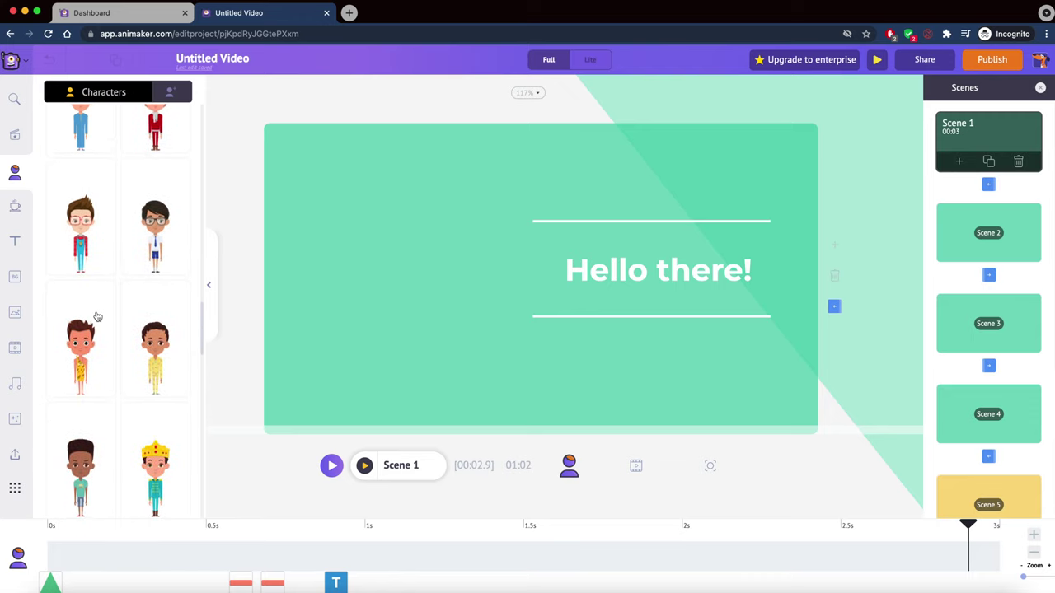
left_click_drag(80, 239, 397, 211)
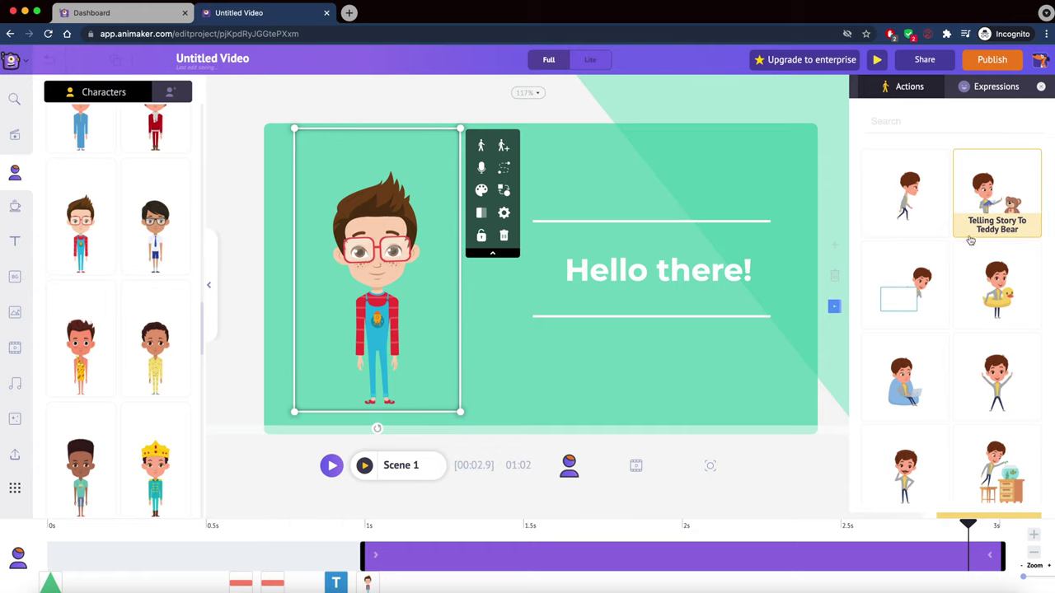
- Browse the boy's available actions, try Imitate Fake Mustache, and replace it with Thumbs Down
scroll(960, 344, "down", 5)
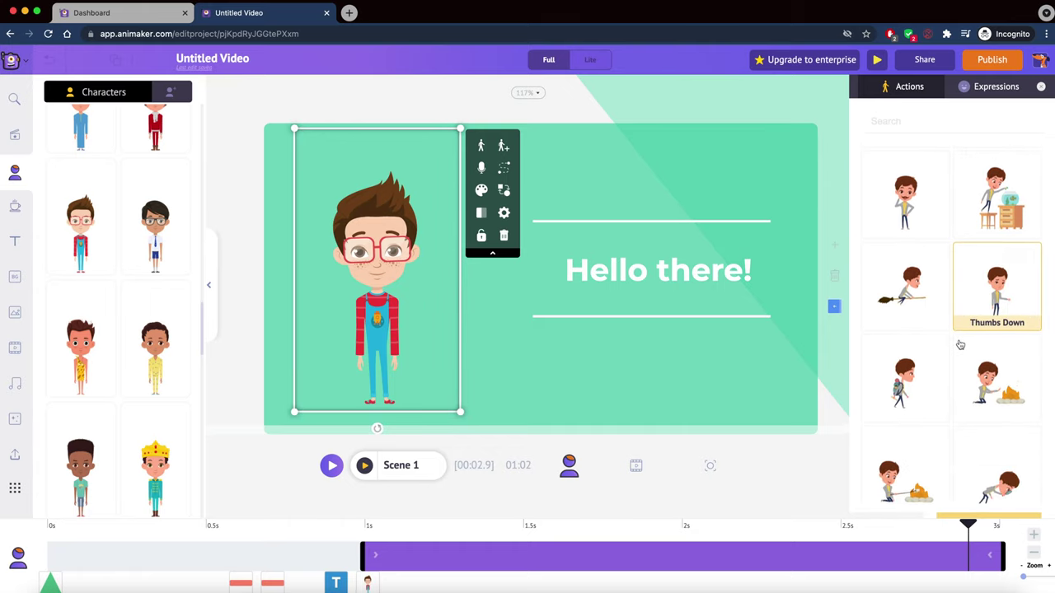
scroll(991, 282, "down", 4)
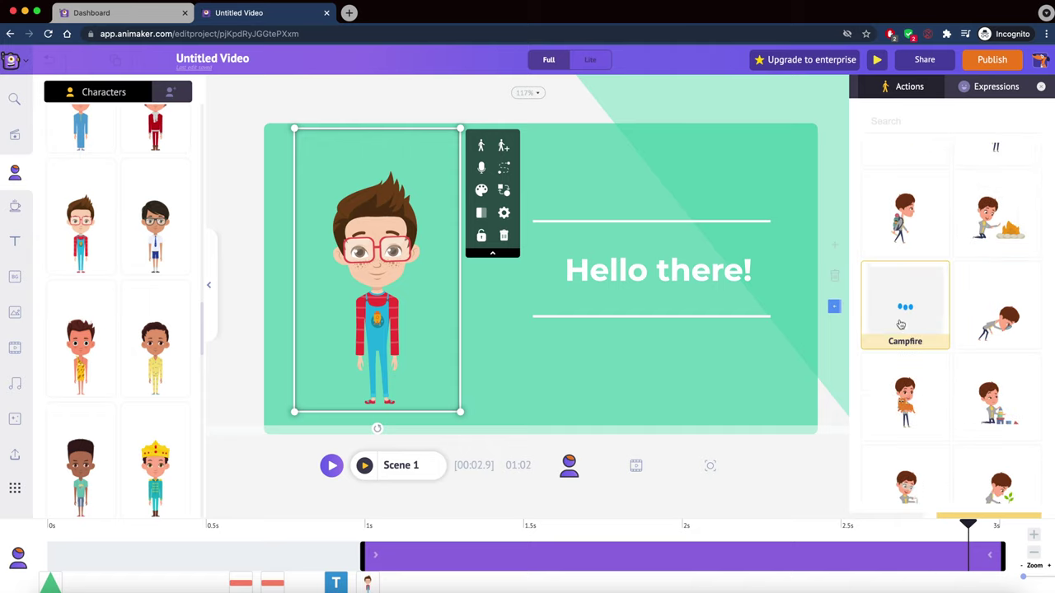
scroll(898, 346, "up", 6)
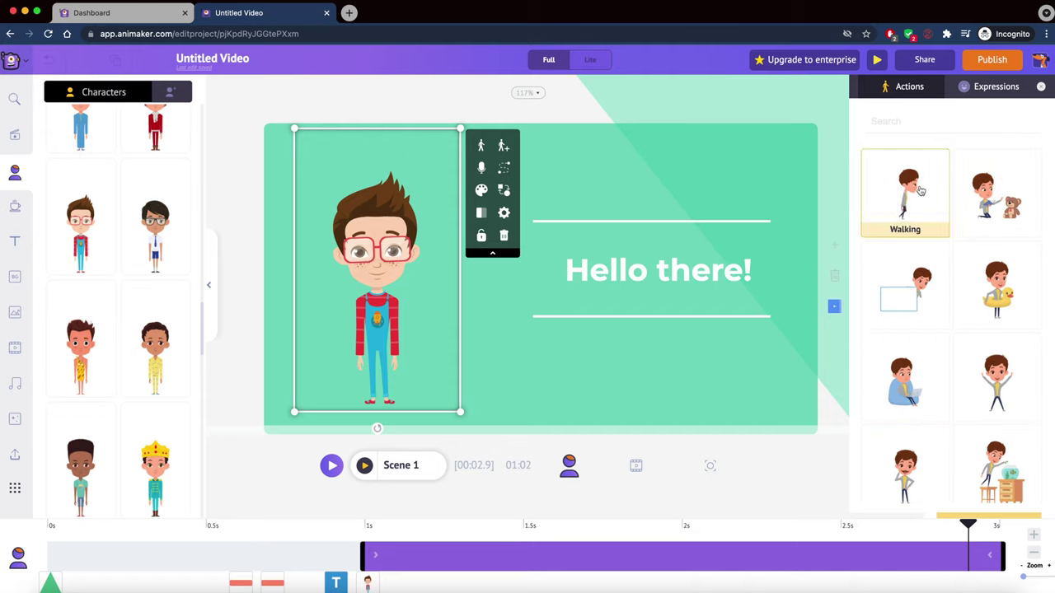
scroll(898, 445, "down", 1)
left_click(890, 436)
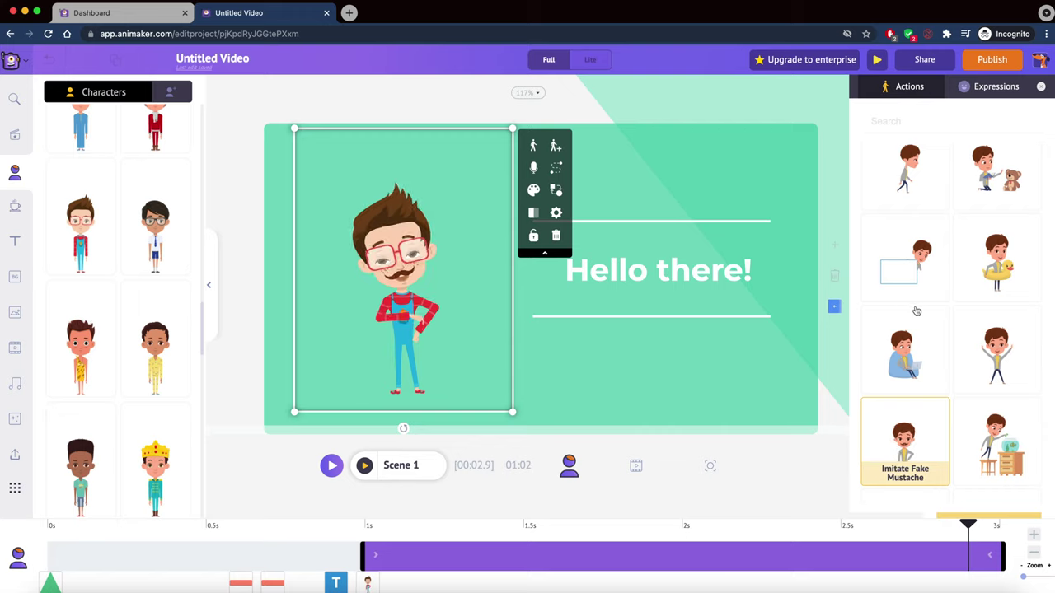
scroll(907, 346, "down", 3)
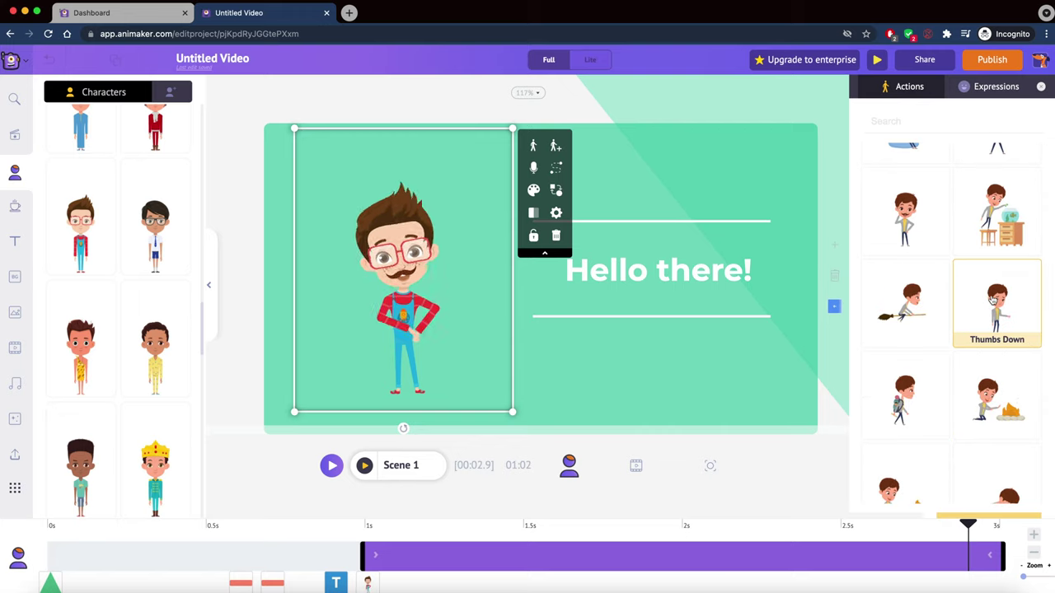
left_click(994, 309)
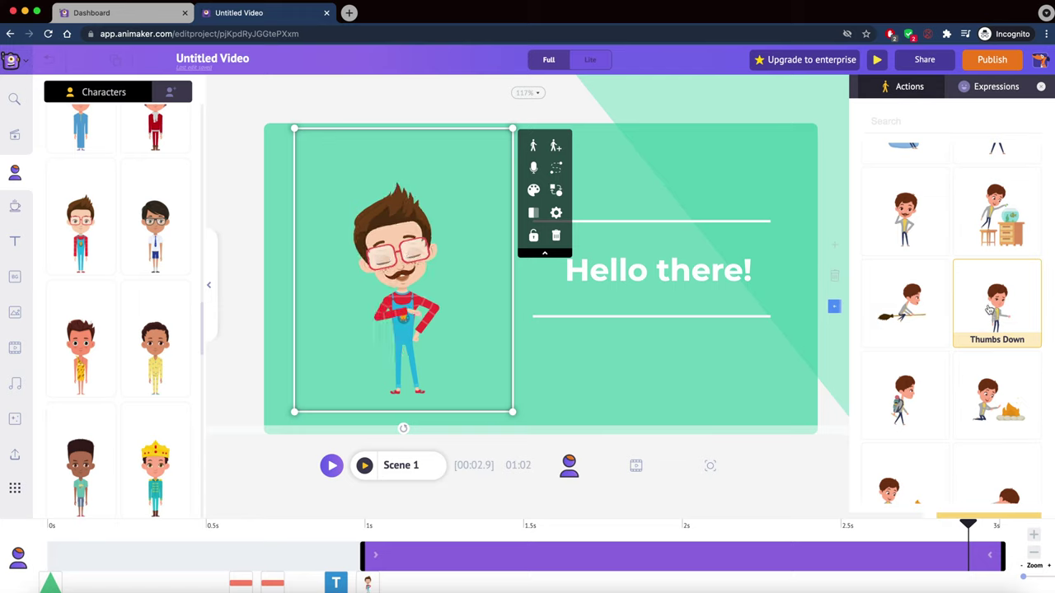
- Try the grinning and sleeping expressions on the boy, and apply the half-closed-eyes, straight-mouth expression
left_click(997, 86)
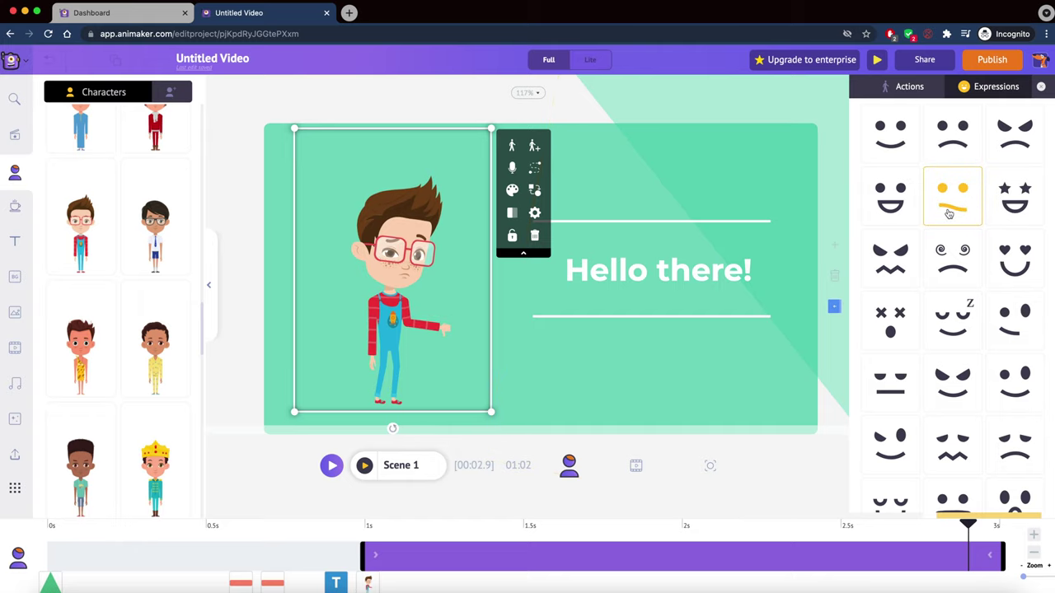
left_click(891, 196)
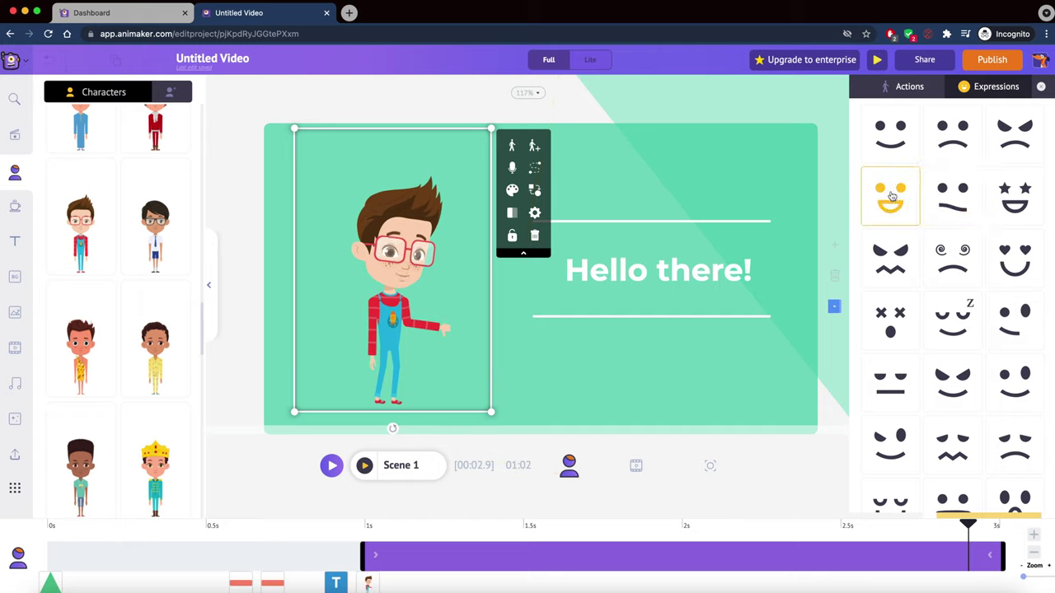
left_click(949, 318)
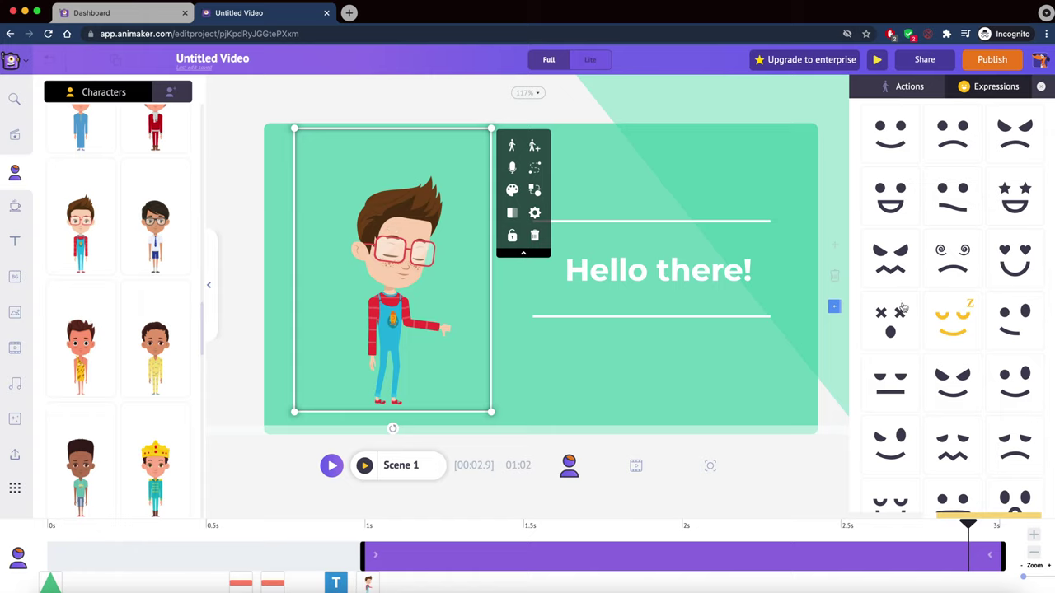
left_click(889, 392)
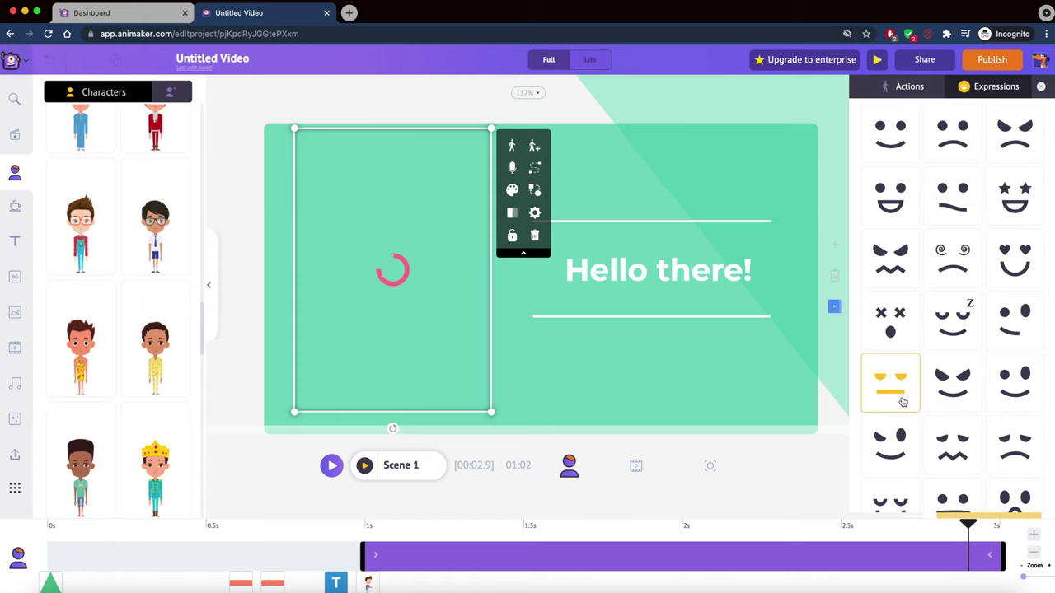
- Preview Scene 1 from the playhead, and replace its "Hello there!" text with "Why am I upset?"
left_click(331, 466)
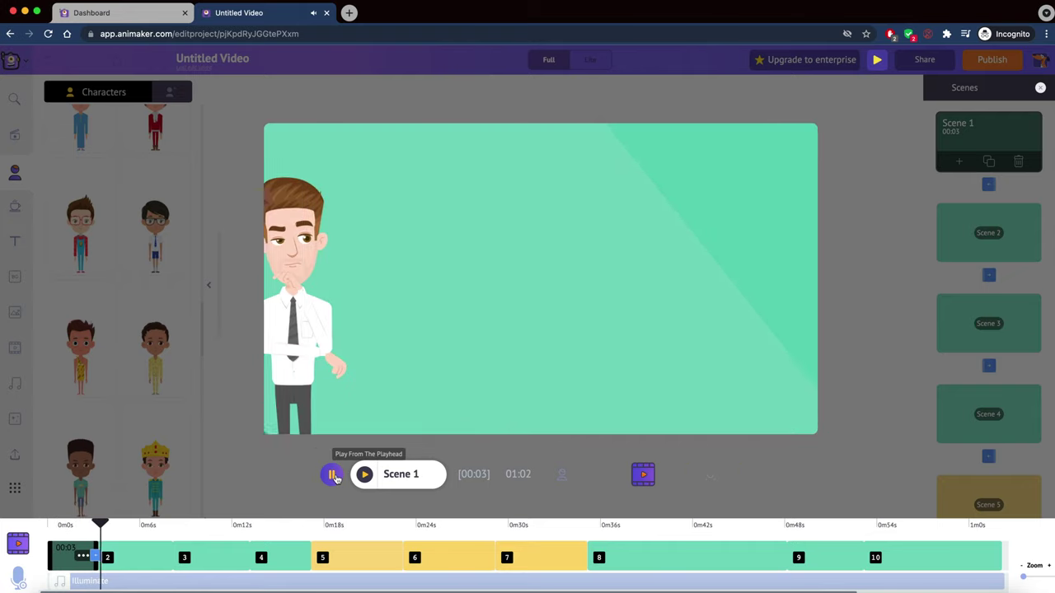
left_click(333, 476)
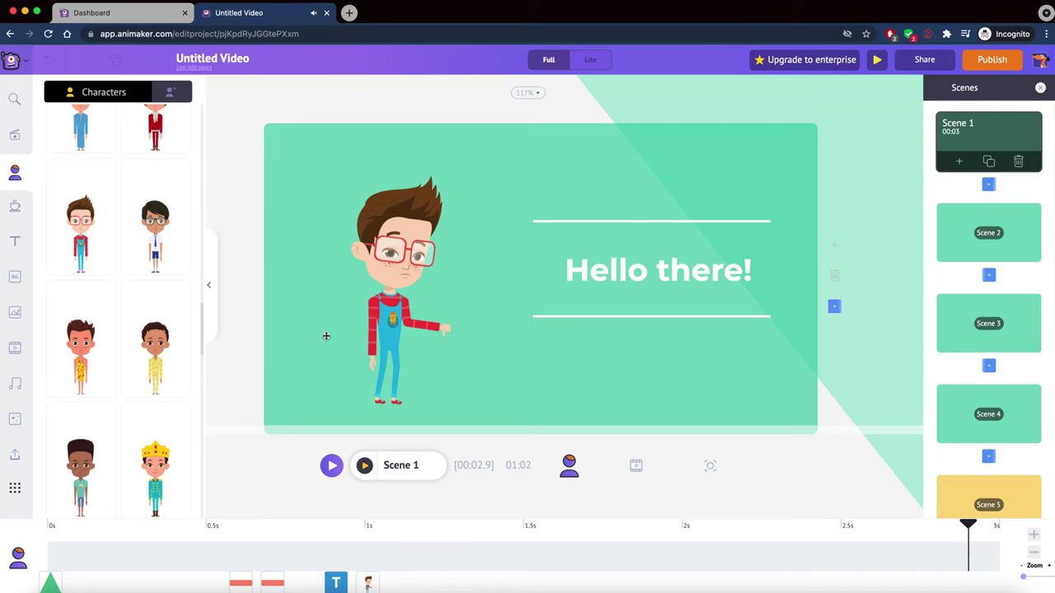
double_click(628, 262)
left_click_drag(579, 272, 773, 284)
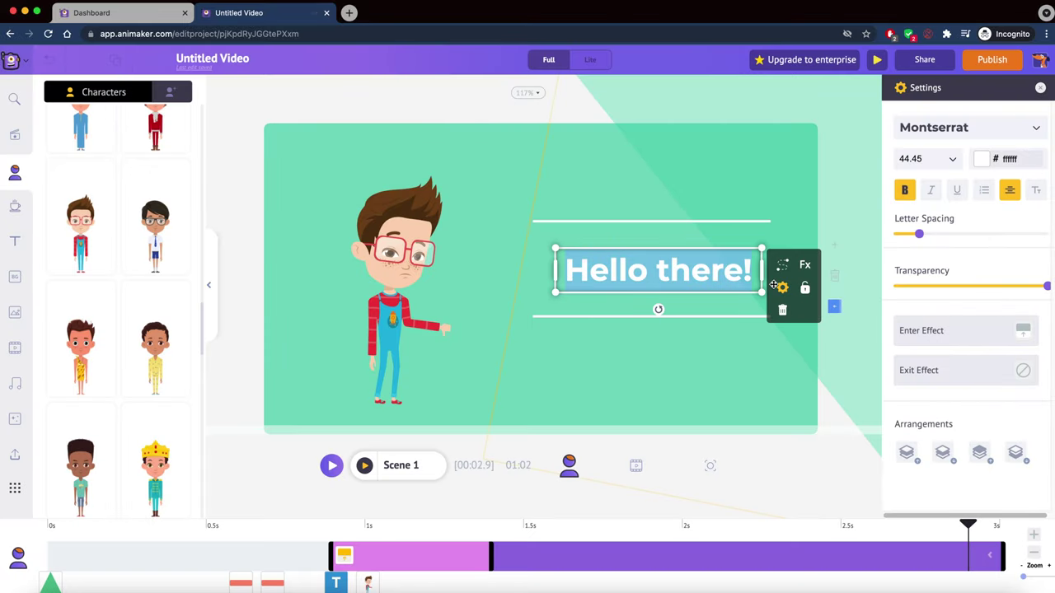
type("Why am I")
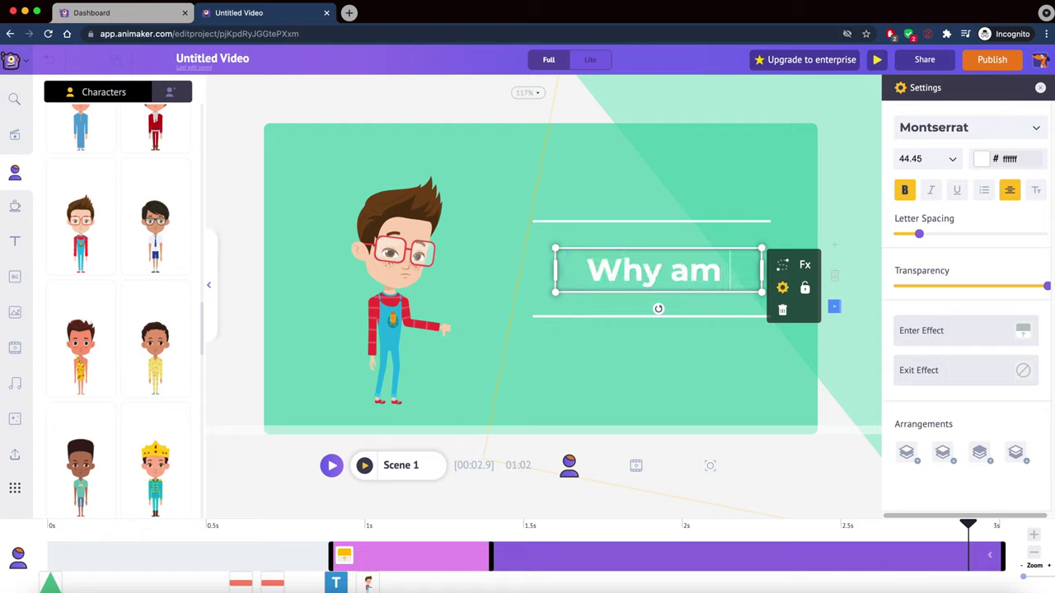
type(" upset?")
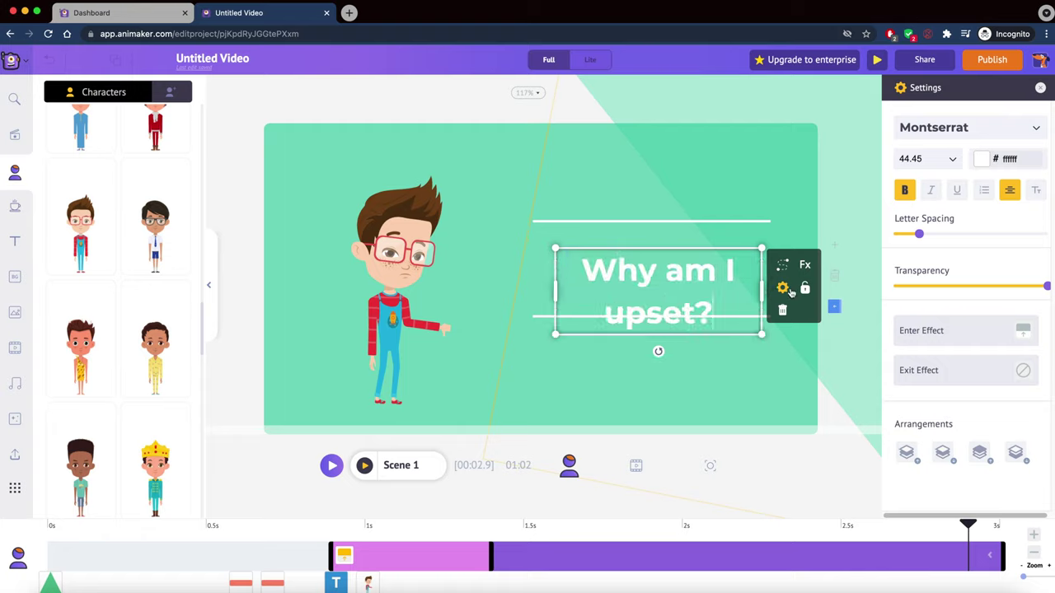
left_click(692, 244)
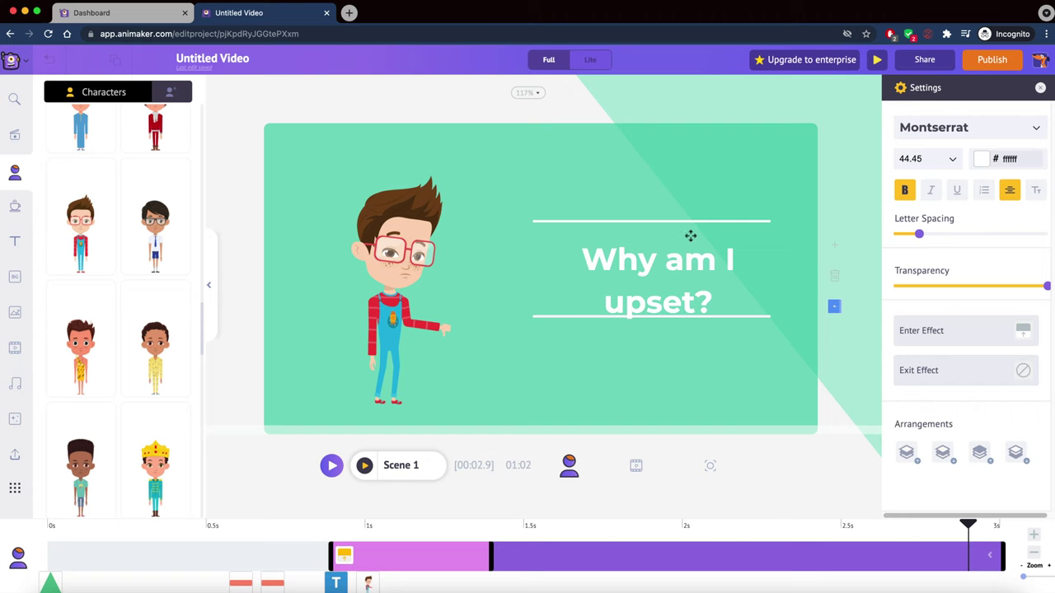
- Try the Instagram scene from the World Mental Health Day template in Scene 1, and undo it
left_click(14, 136)
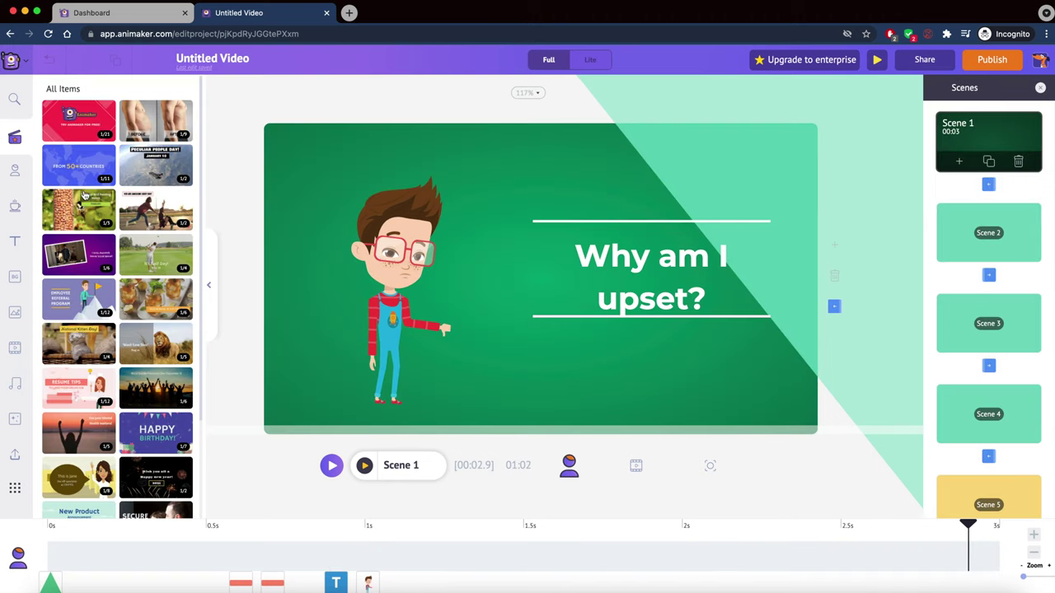
scroll(108, 334, "down", 3)
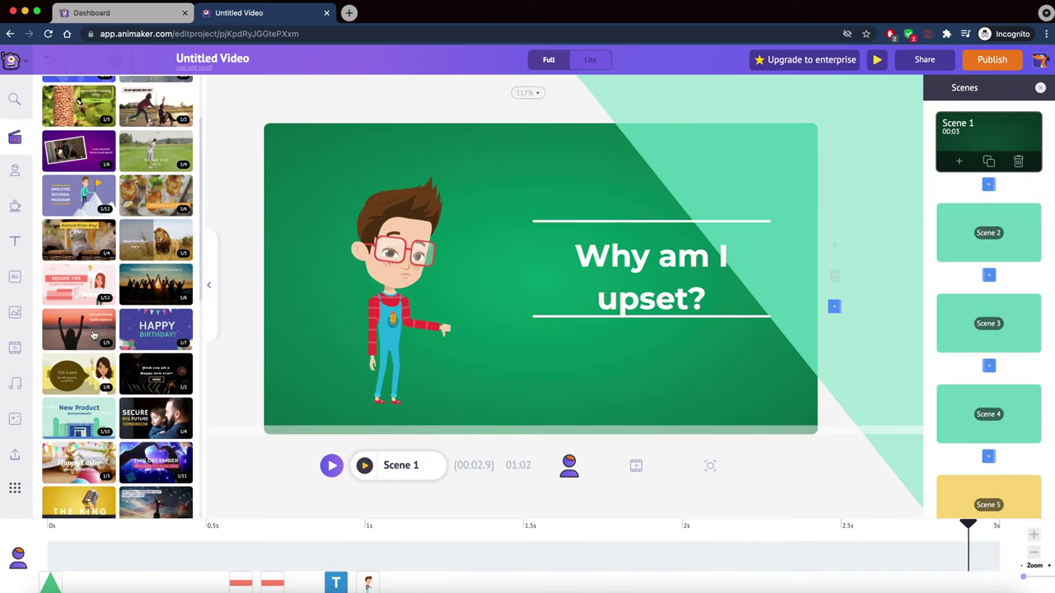
left_click(93, 336)
left_click(152, 217)
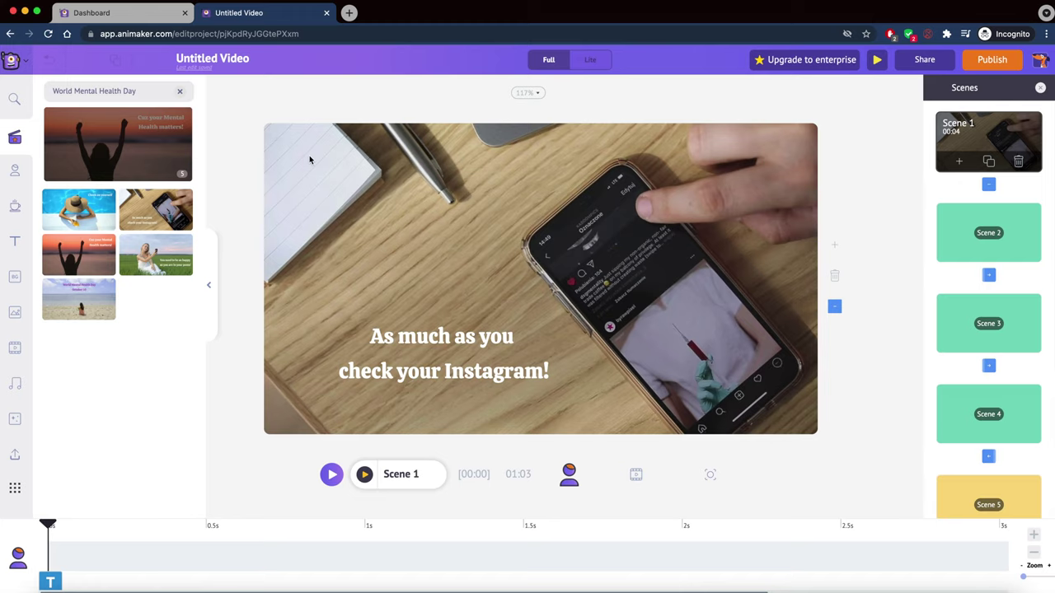
key("super+z")
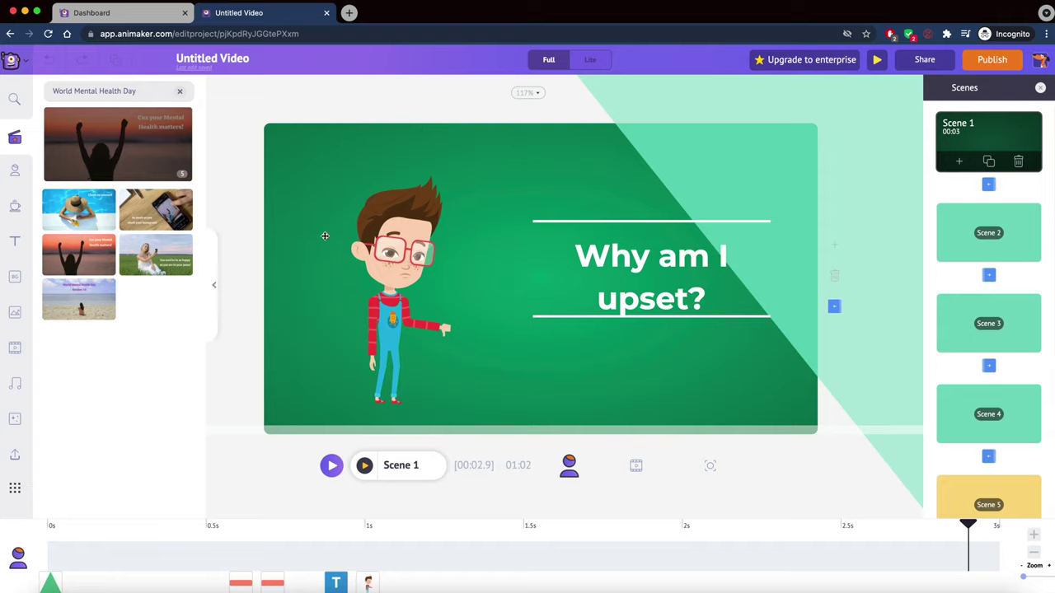
- Look through the character, property and text style libraries
left_click(14, 174)
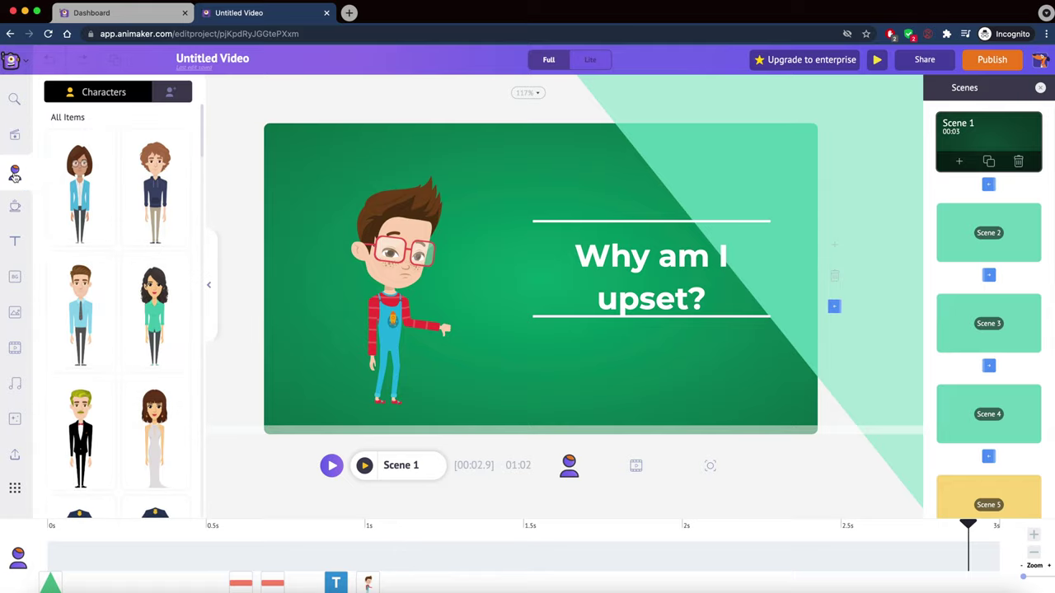
left_click(15, 211)
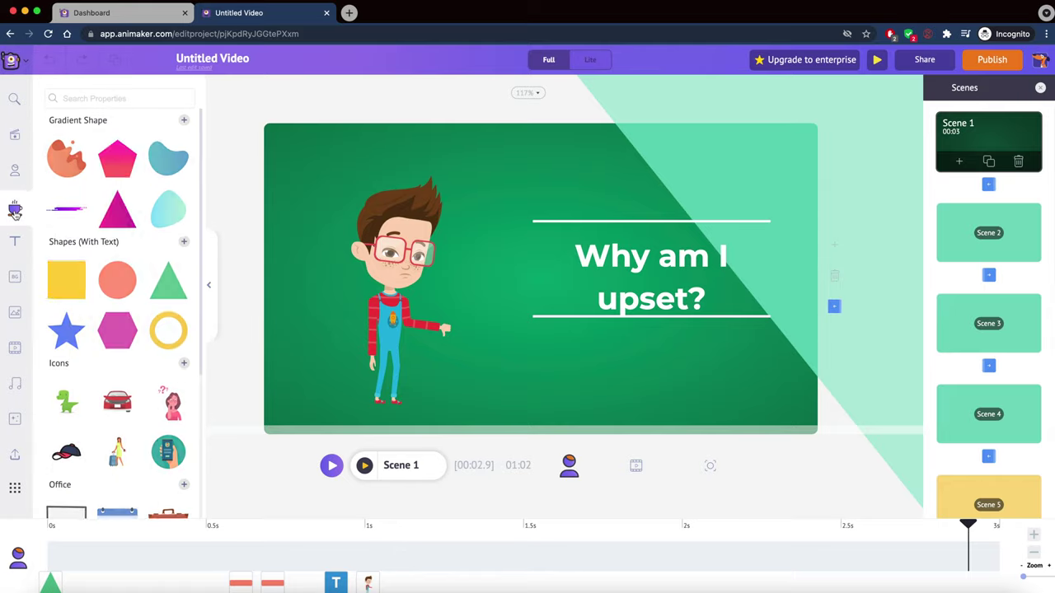
left_click(14, 242)
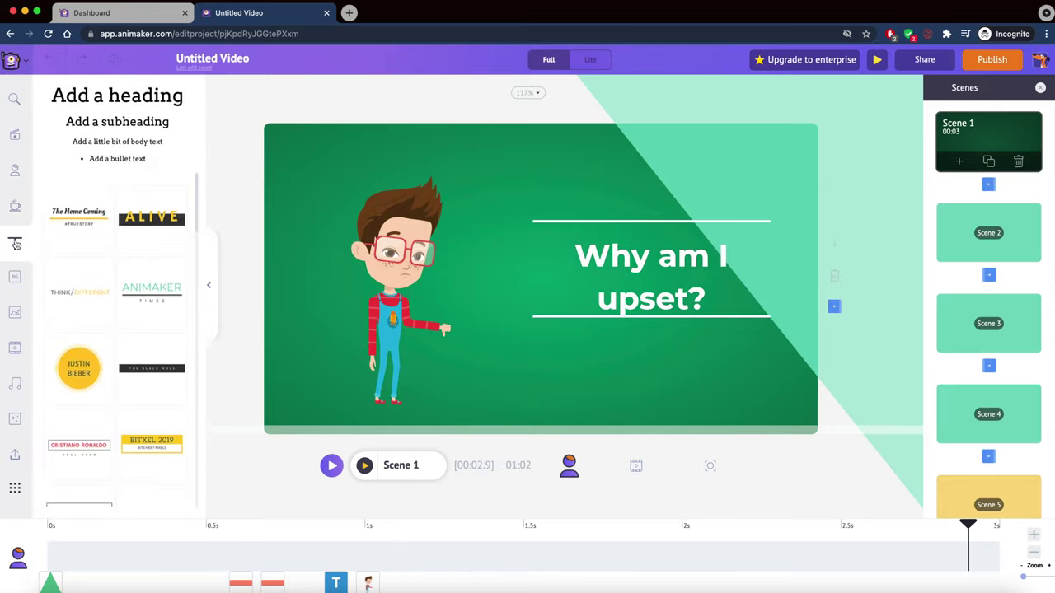
scroll(143, 283, "down", 10)
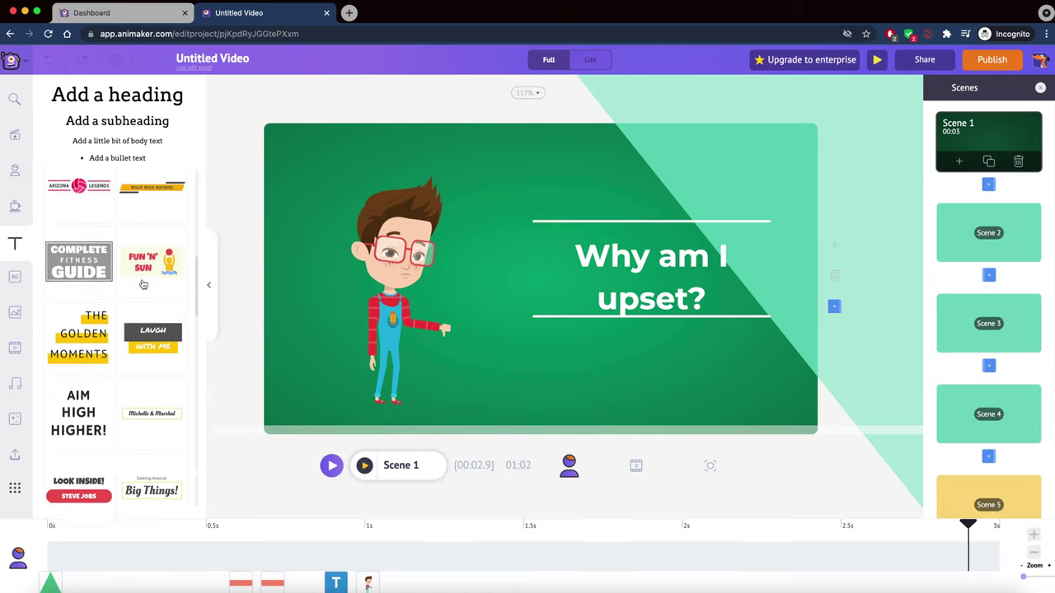
scroll(124, 293, "down", 1)
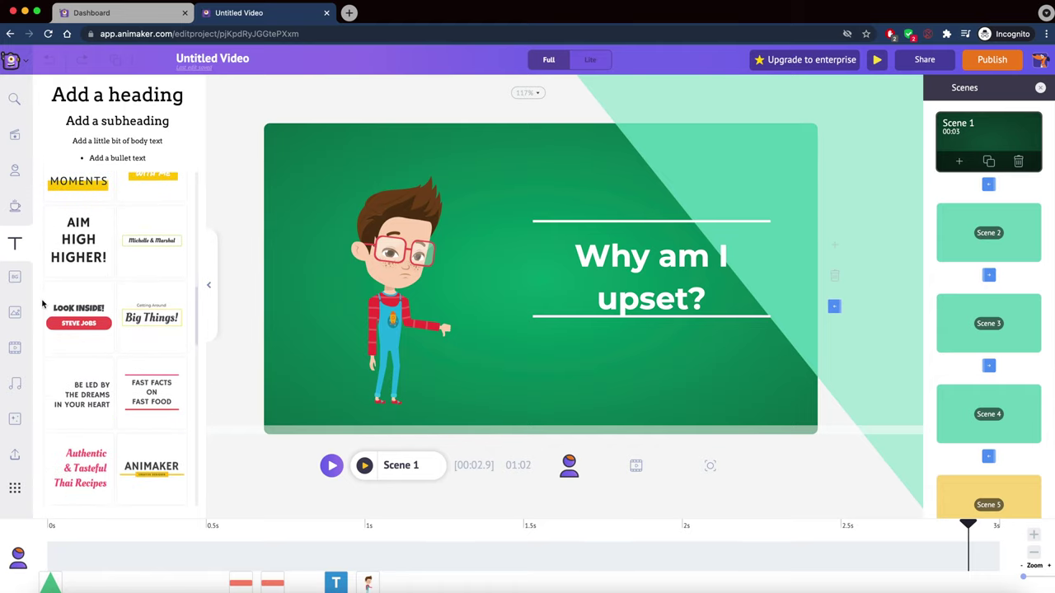
- Browse the background library, try the boxing ring, and apply the red city skyline with the train to Scene 1
left_click(14, 280)
scroll(100, 317, "down", 7)
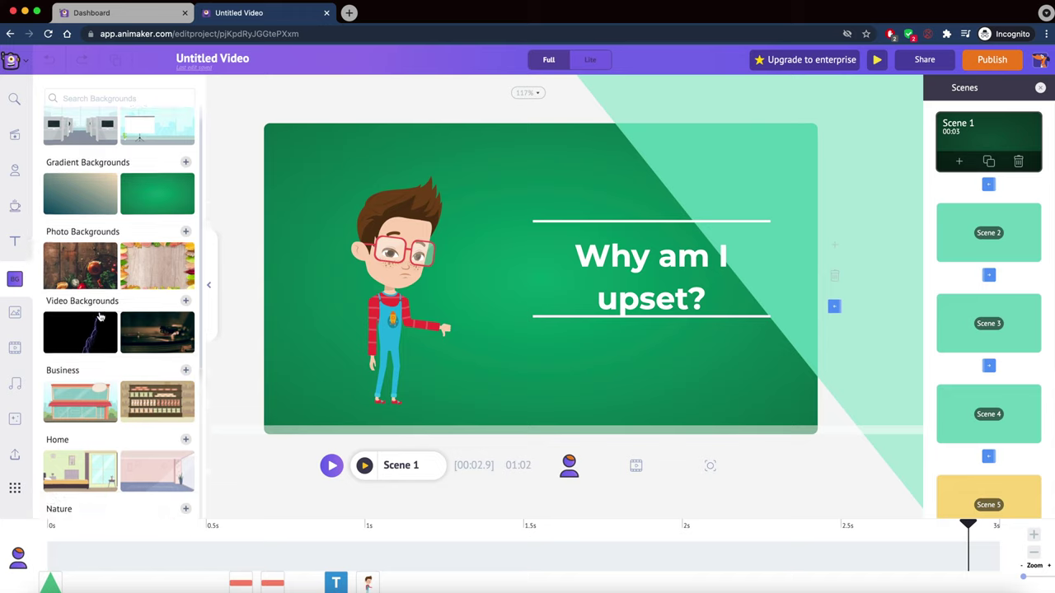
scroll(150, 365, "down", 7)
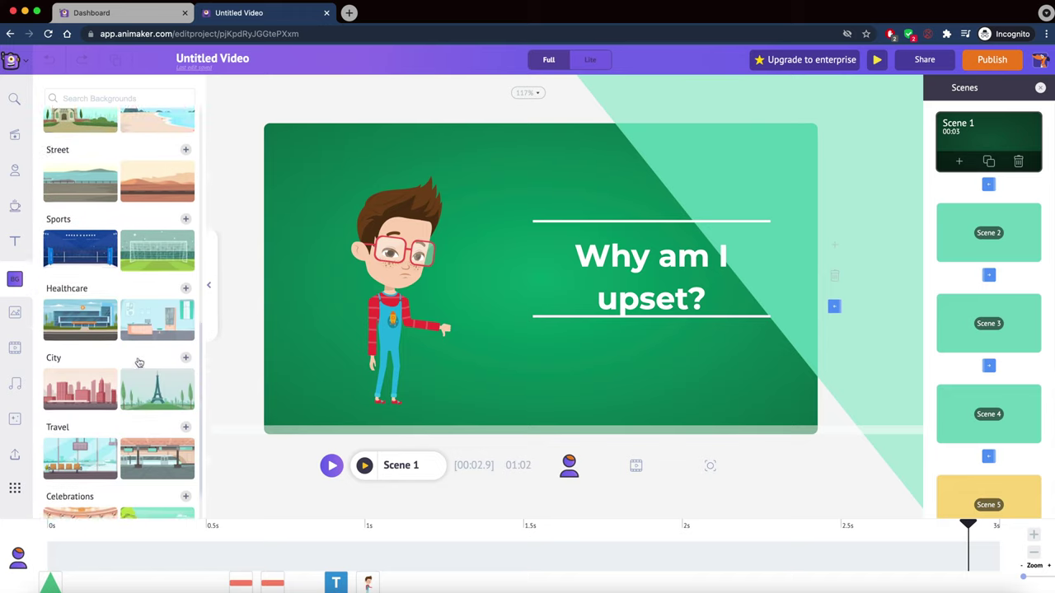
left_click(84, 221)
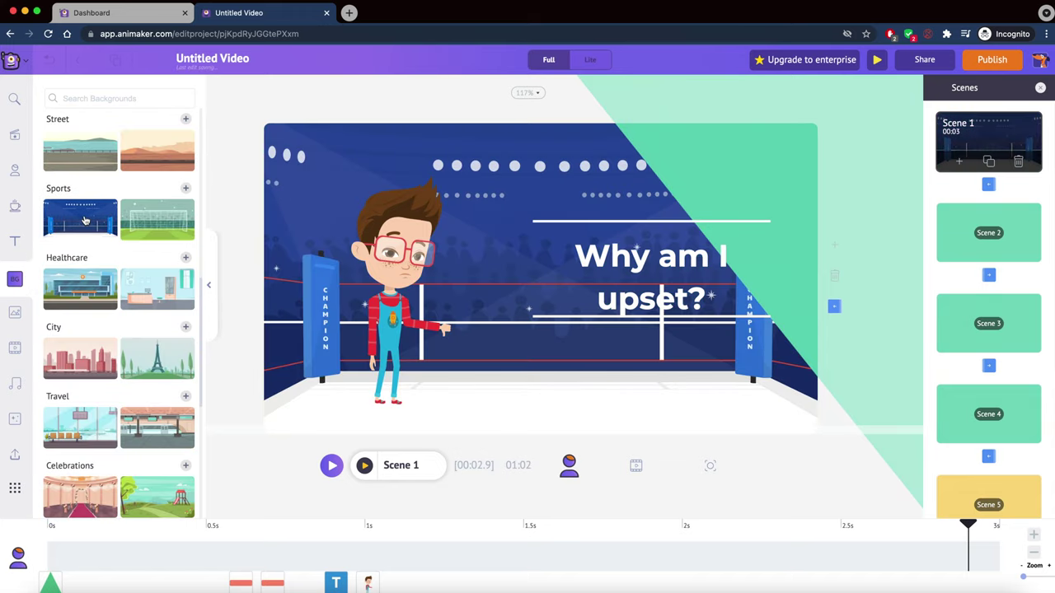
left_click(82, 363)
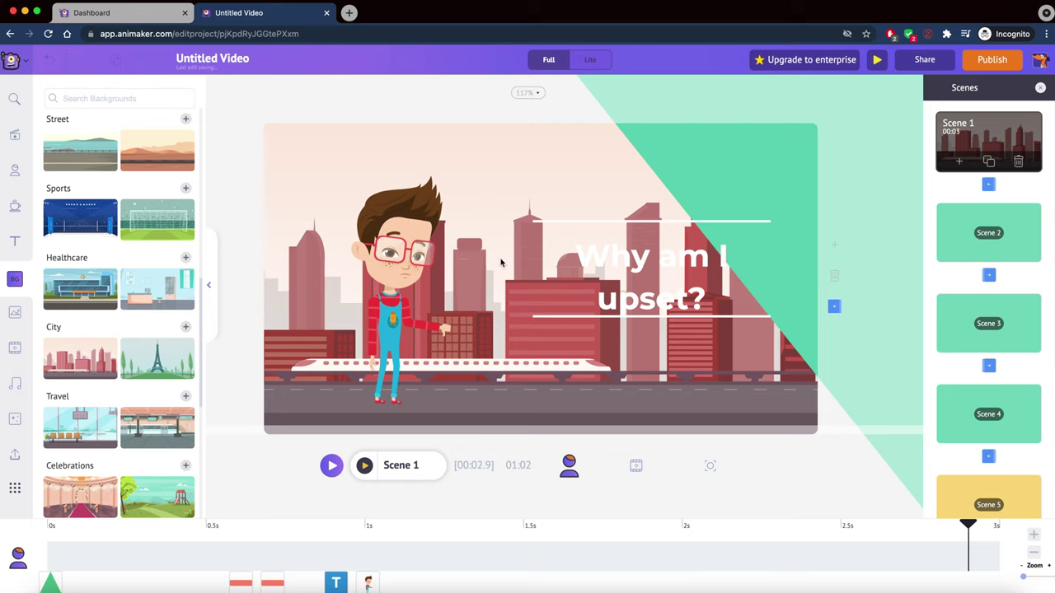
- View the colour options of the green diagonal shape in Scene 1, and delete the shape
left_click(722, 170)
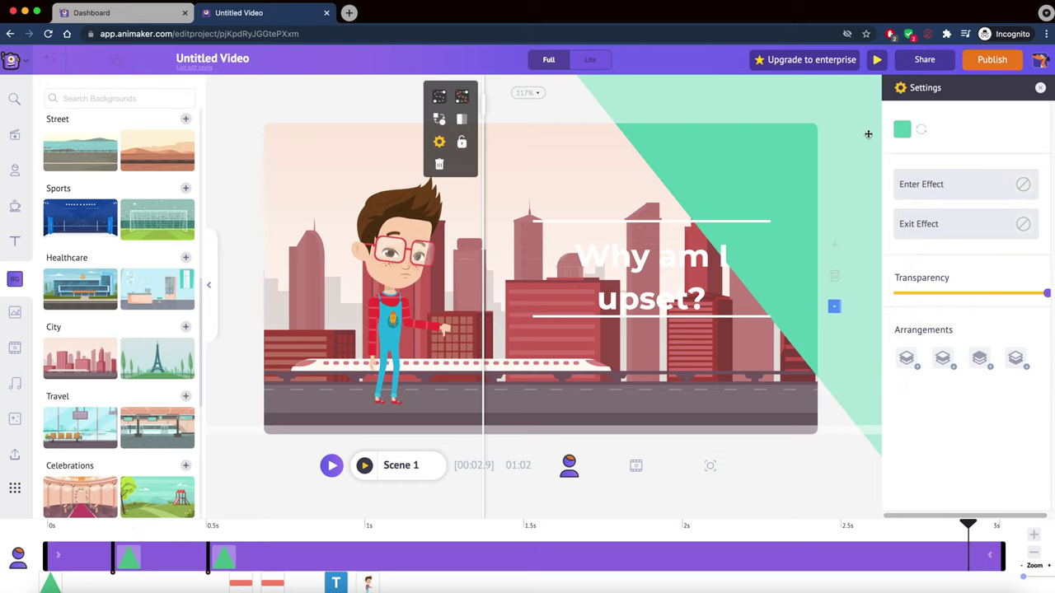
left_click(903, 127)
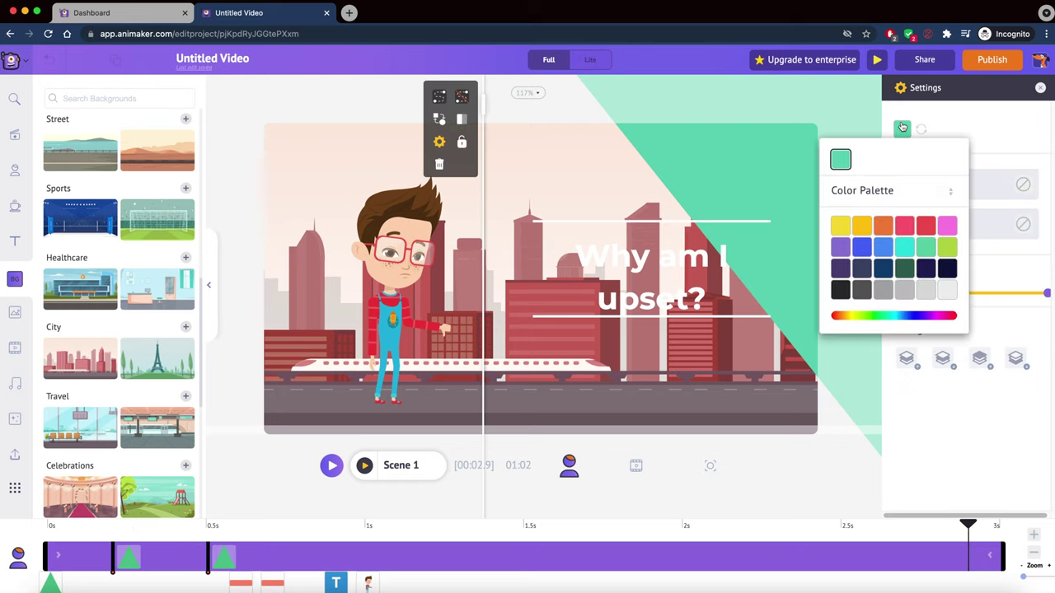
left_click(998, 139)
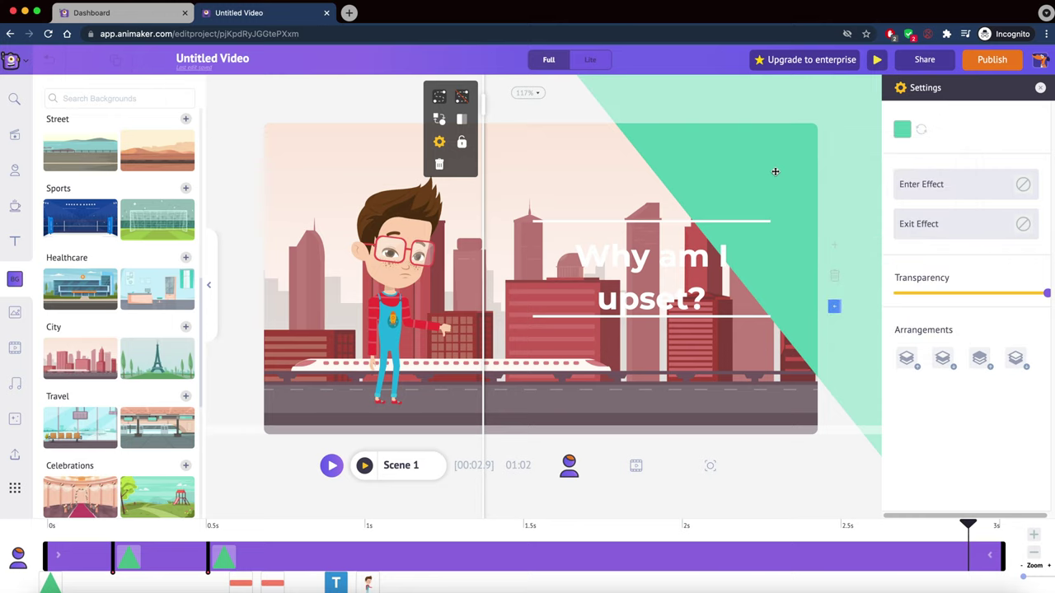
key("Delete")
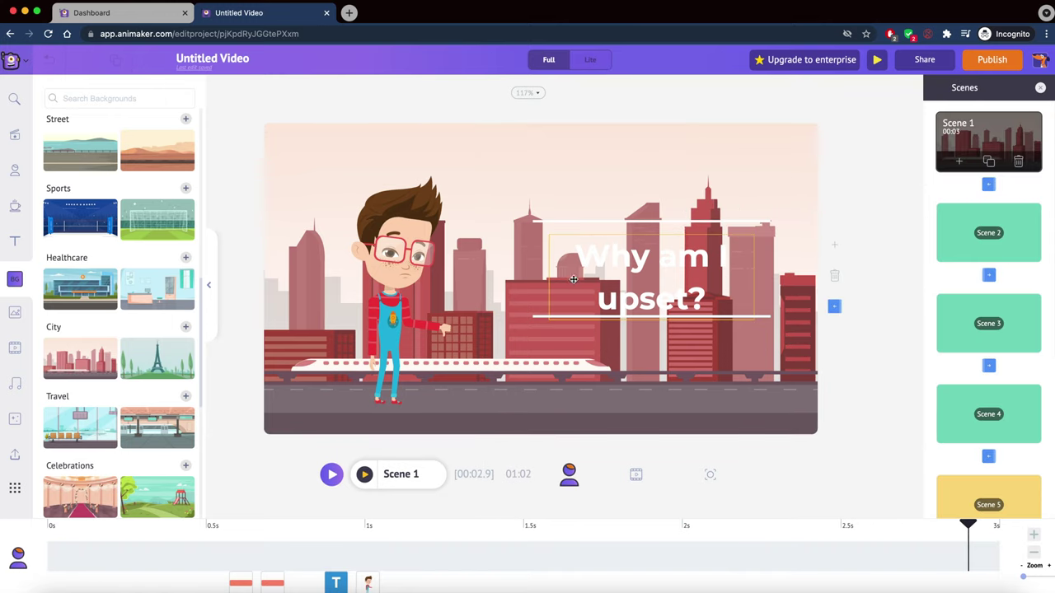
- Recolour the "Why am I upset?" text dark navy (#0E1540) and move it up into the sky area
left_click(573, 279)
left_click(913, 156)
left_click(914, 182)
left_click(797, 176)
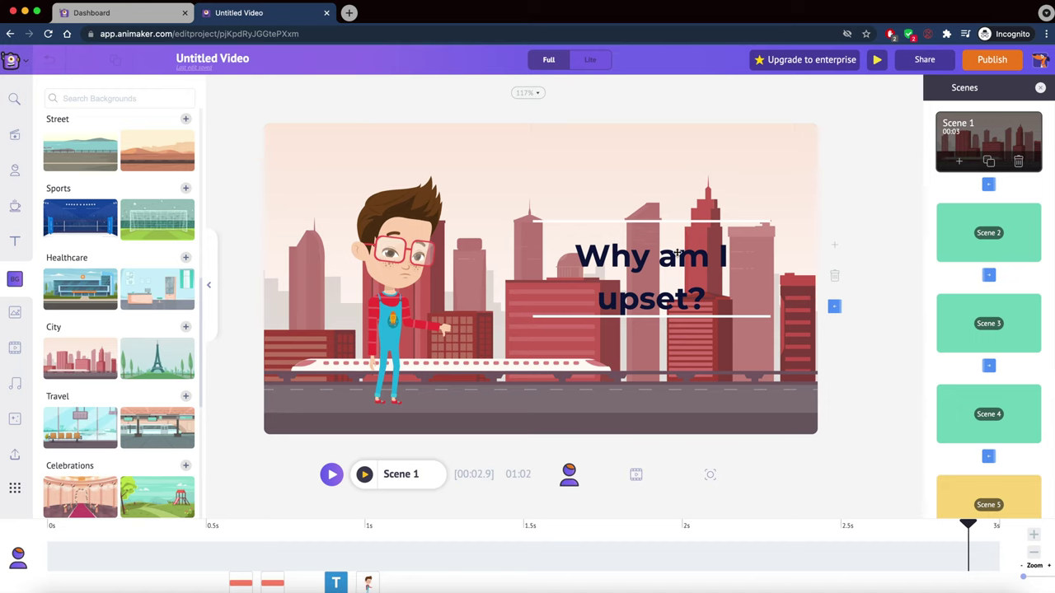
left_click_drag(697, 243, 705, 145)
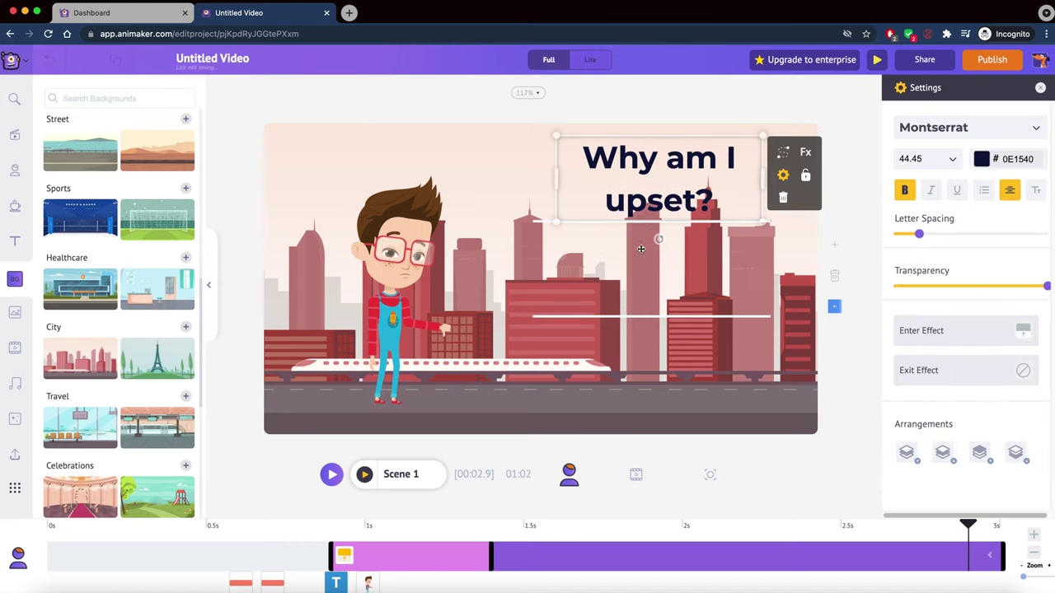
- Move the two white lines up so that they frame the "Why am I upset?" text above and below
left_click(641, 245)
left_click(600, 230)
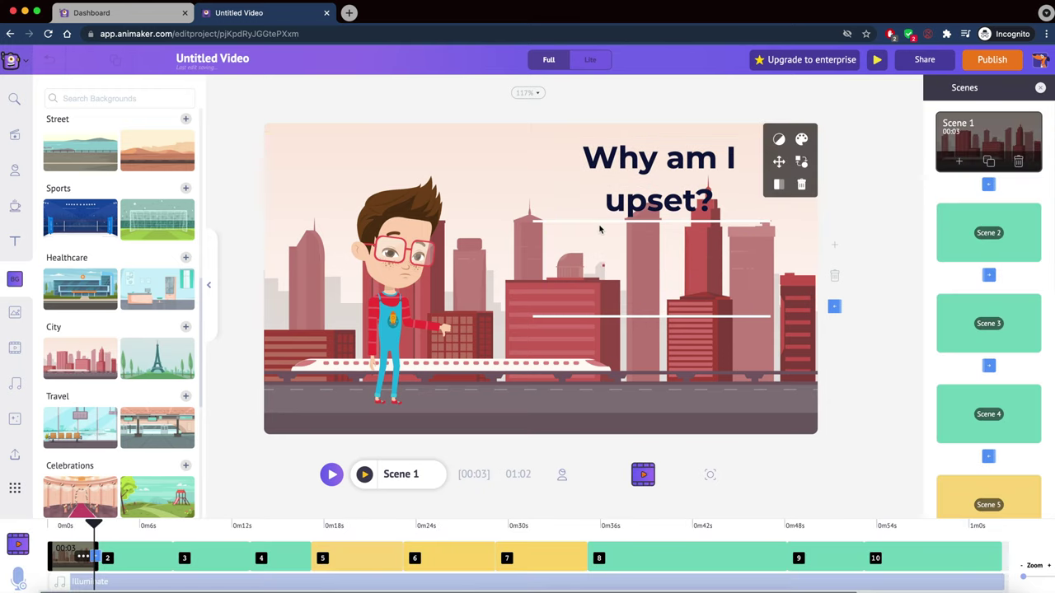
left_click(599, 223)
left_click_drag(543, 220, 563, 127)
left_click_drag(635, 317, 661, 228)
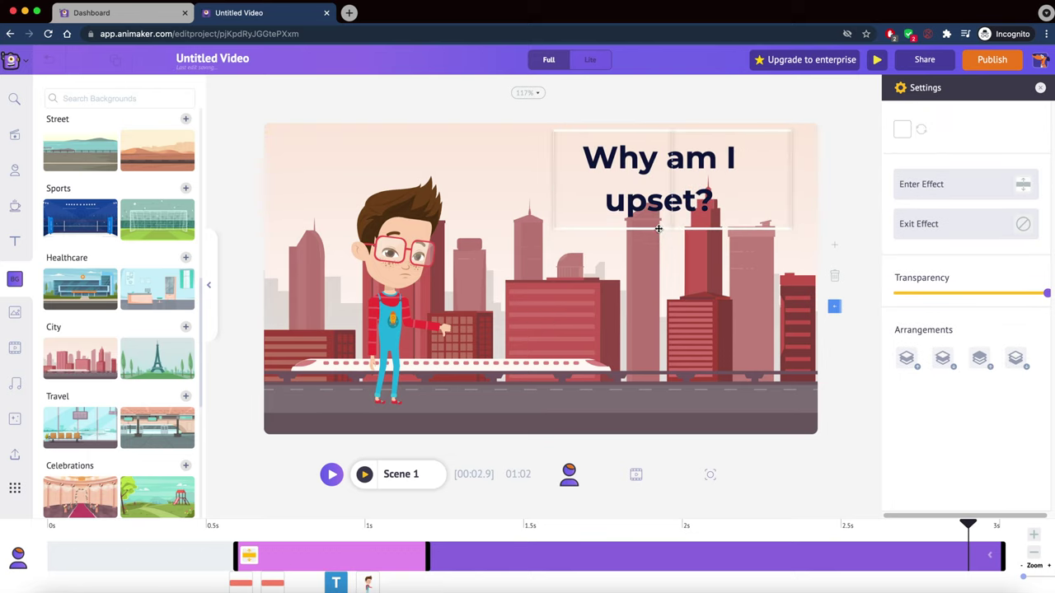
- Change the colour of the "Why am I upset?" text to red
left_click(659, 177)
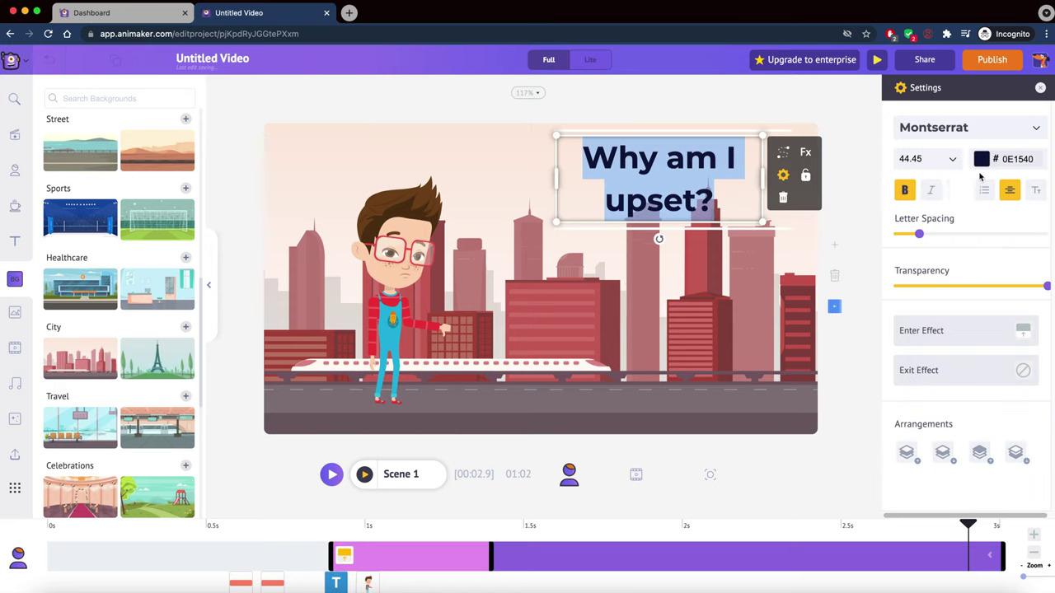
left_click(985, 158)
left_click(1001, 261)
left_click(741, 340)
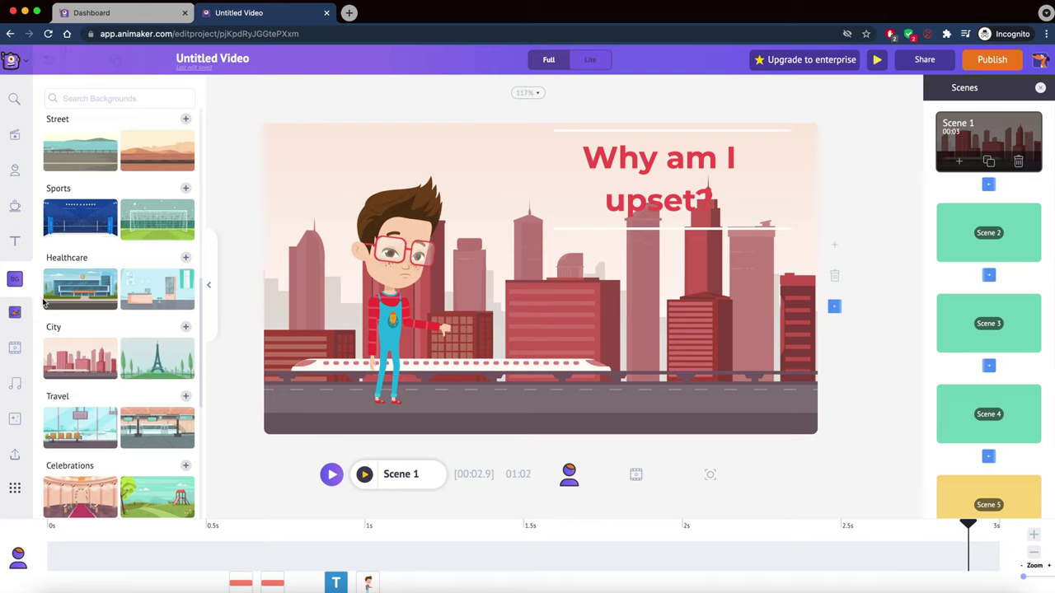
- Look through the character, property, template and background libraries, and browse the image library down to Everything Colorful and Comic And Ads
left_click(14, 171)
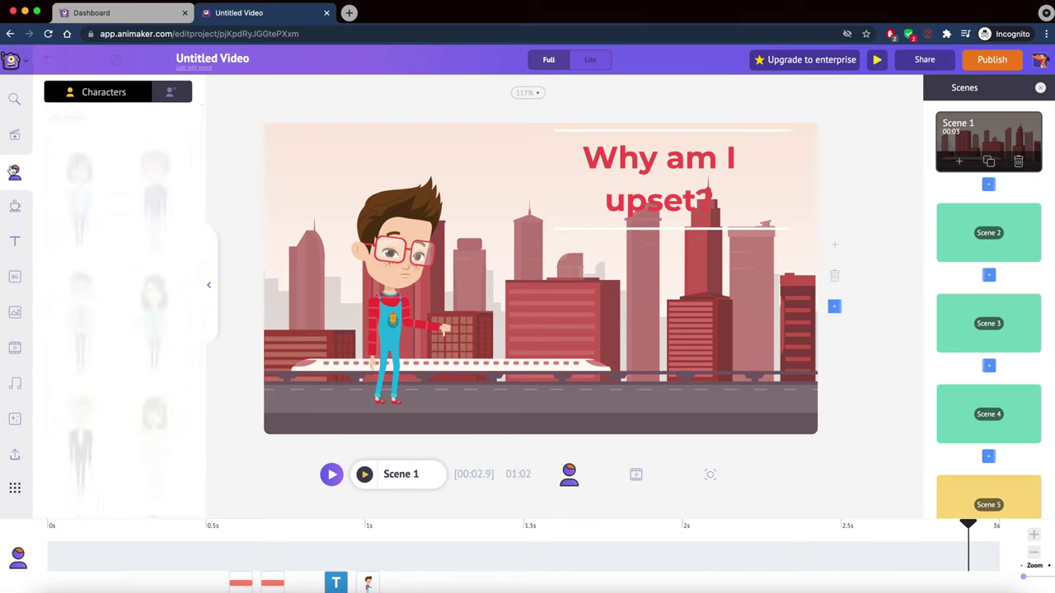
left_click(16, 209)
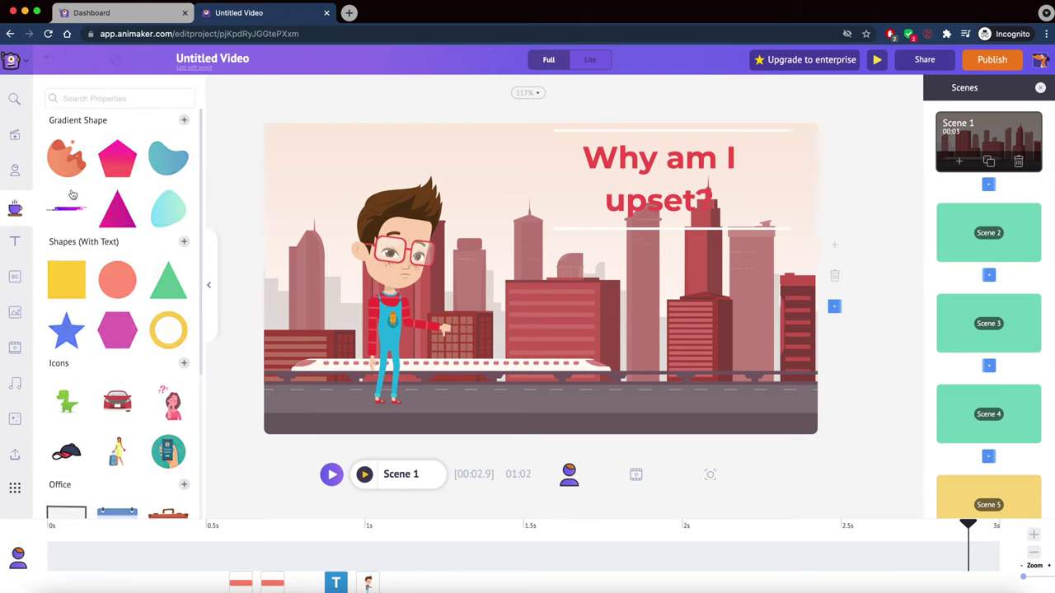
left_click(16, 134)
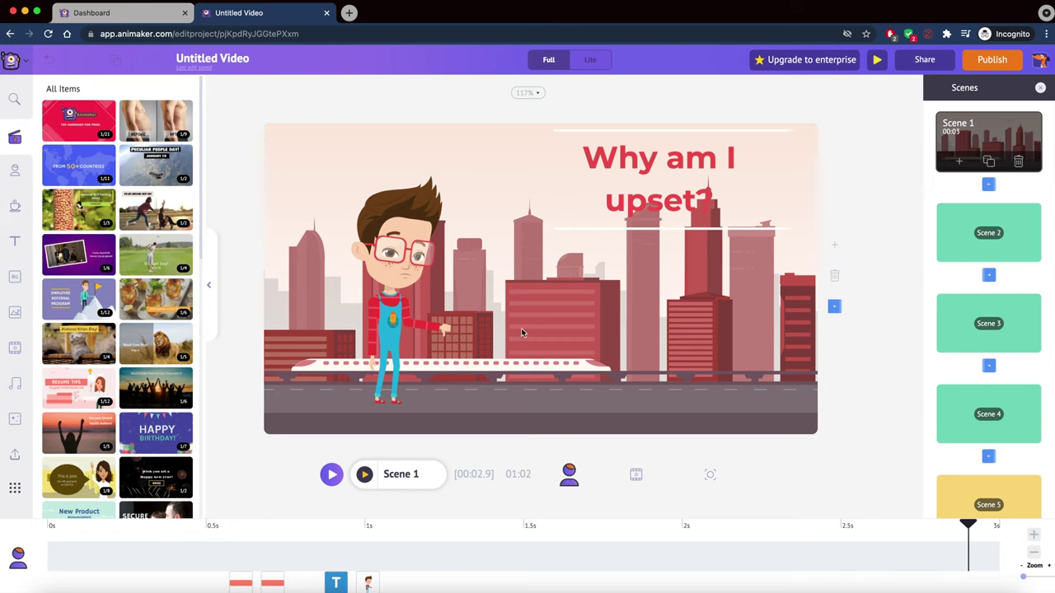
left_click(16, 280)
left_click(14, 315)
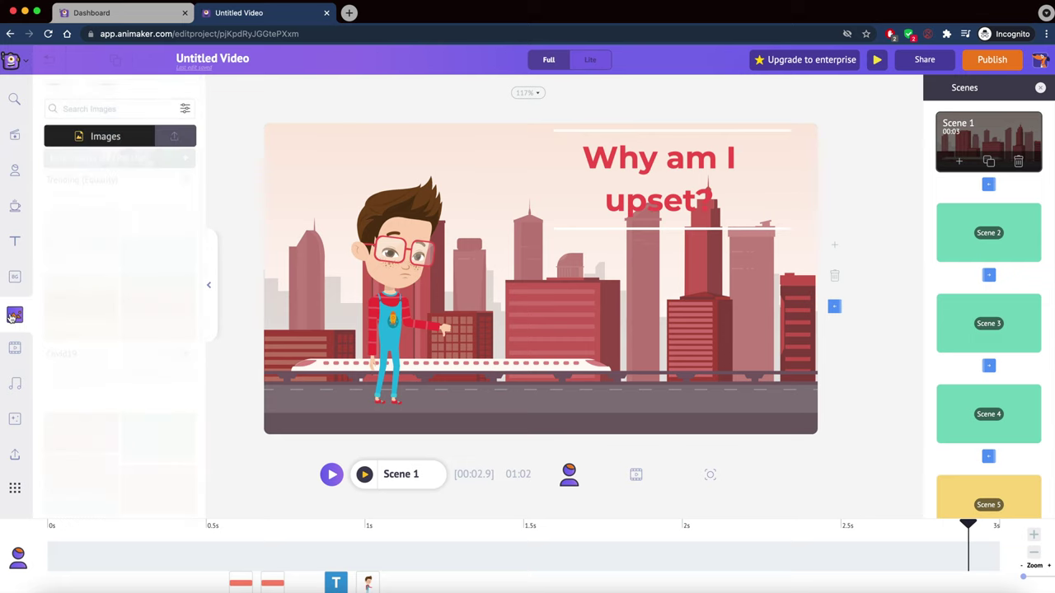
scroll(153, 258, "down", 10)
scroll(146, 347, "down", 5)
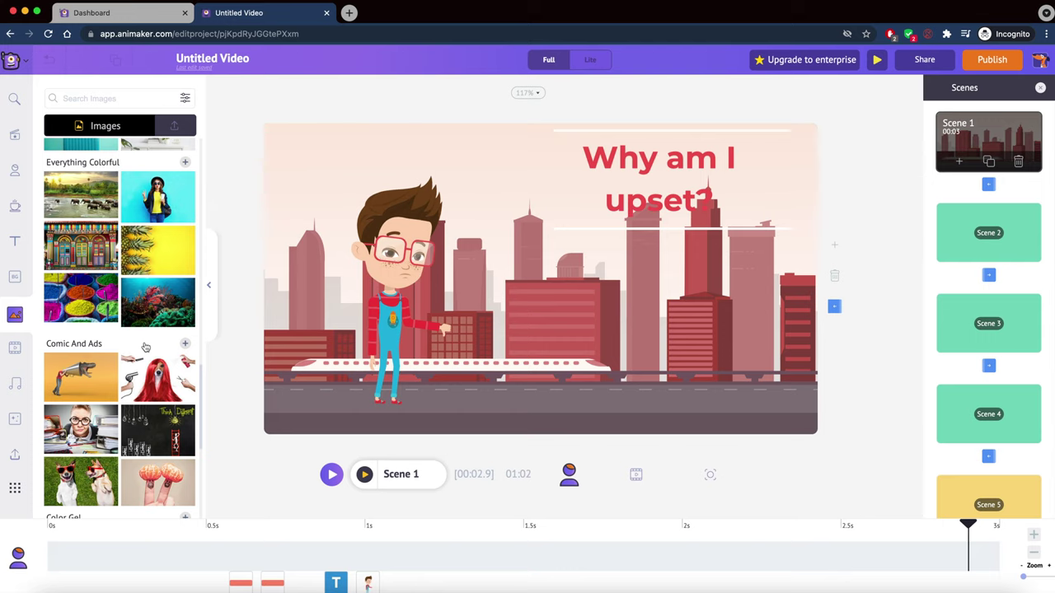
- Examine the stock video library, from the Stop Motion clips to the Party Mode ON and Work And Business categories
left_click(14, 348)
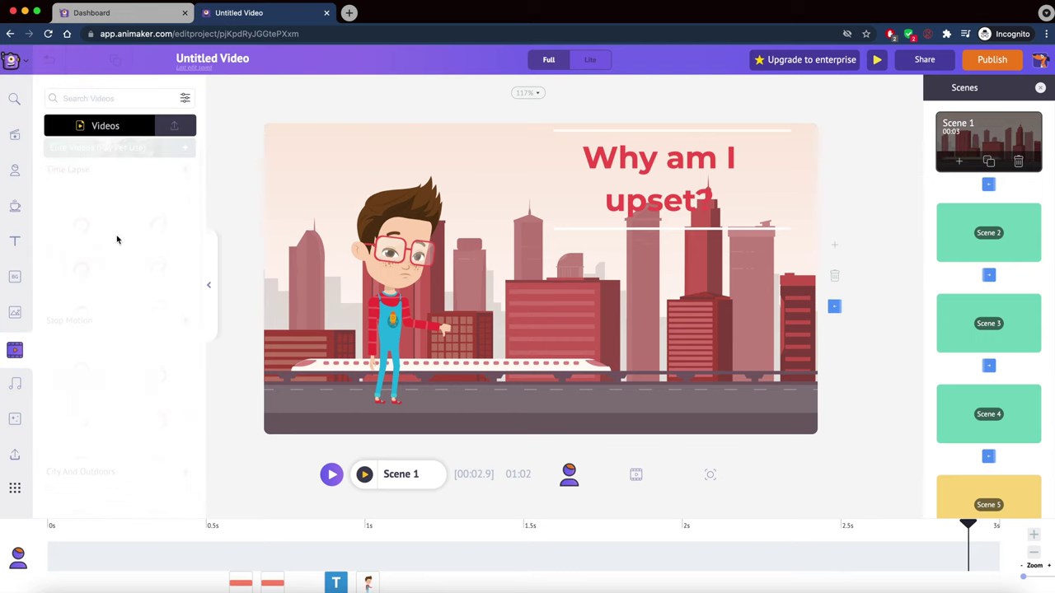
scroll(146, 316, "down", 2)
scroll(149, 272, "down", 1)
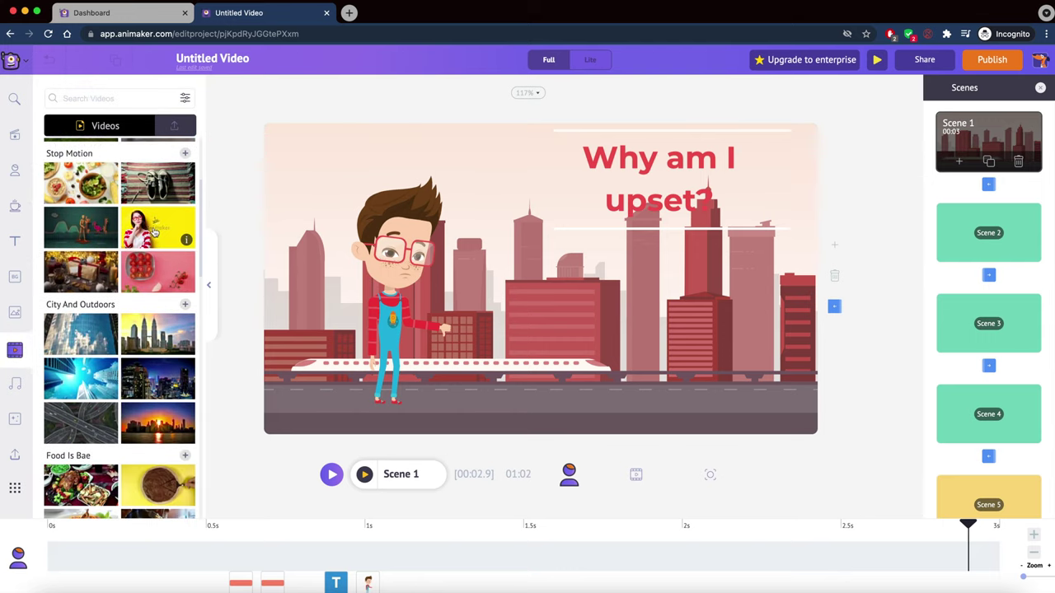
left_click_drag(153, 234, 720, 260)
scroll(136, 266, "down", 8)
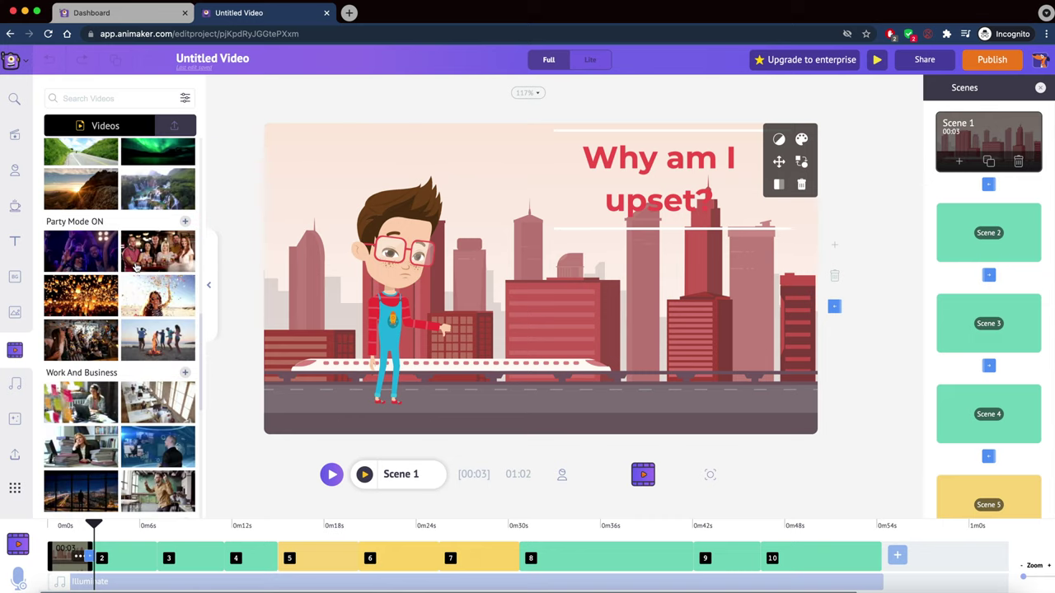
- Add the Pop track "Storytelling Fast" to the timeline three times and preview the video with it
left_click(18, 386)
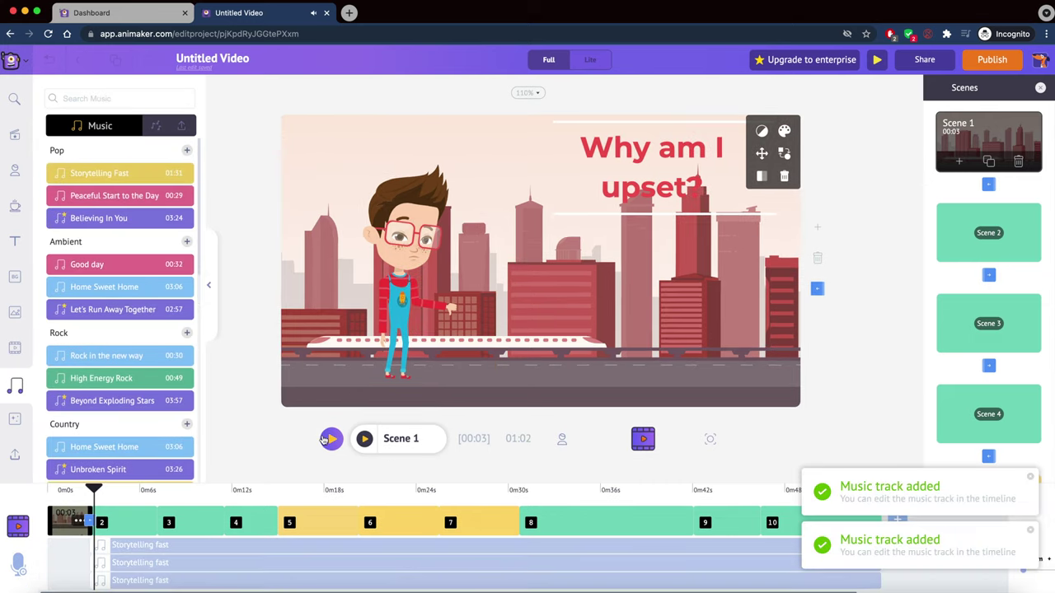
left_click(329, 439)
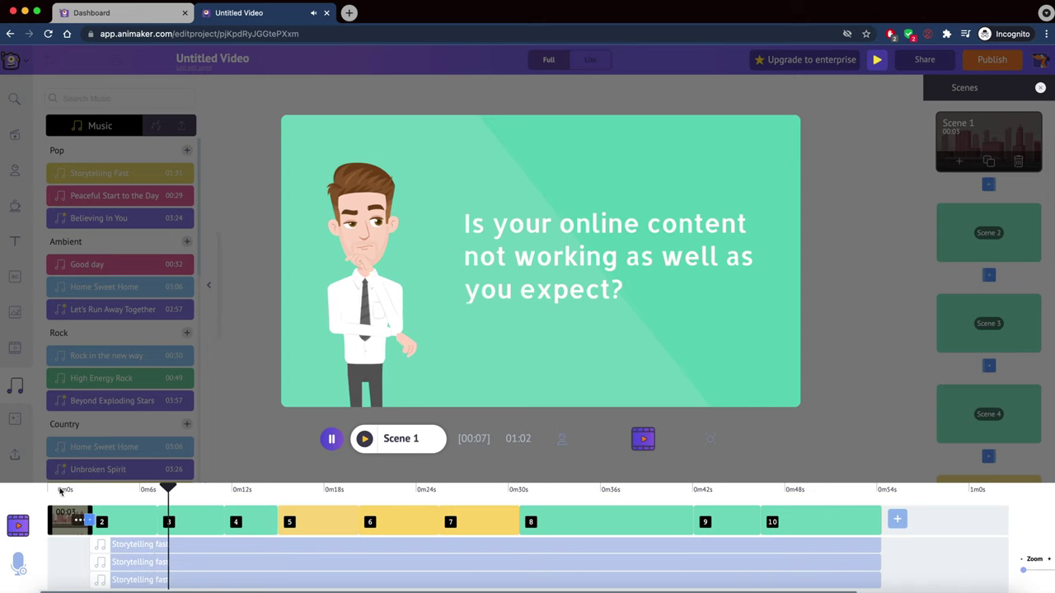
left_click(122, 546)
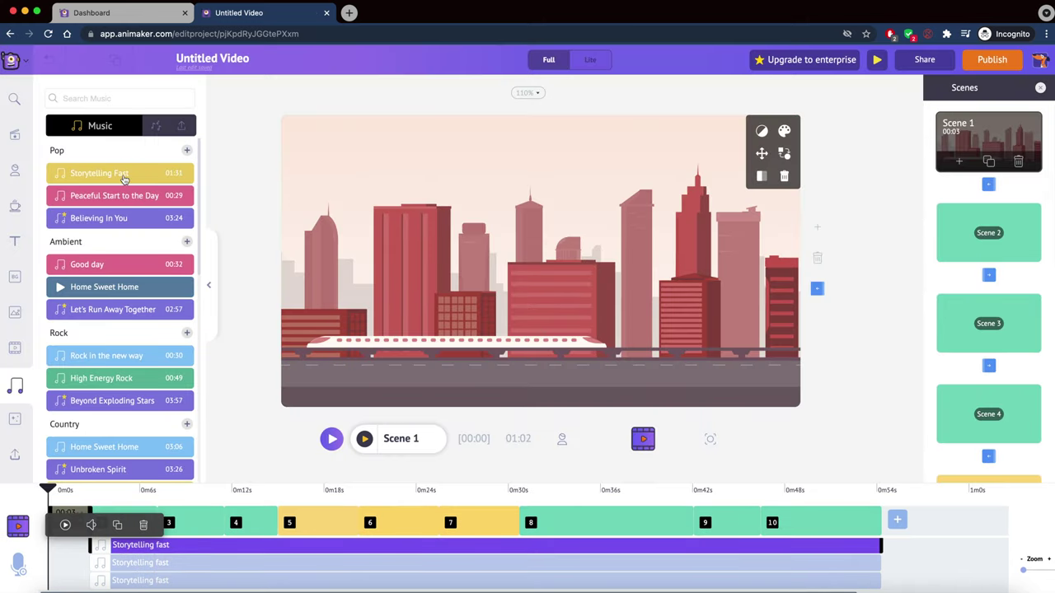
- Move the playhead to the end of Scene 3 and delete the three "Storytelling Fast" tracks from the timeline
left_click(223, 494)
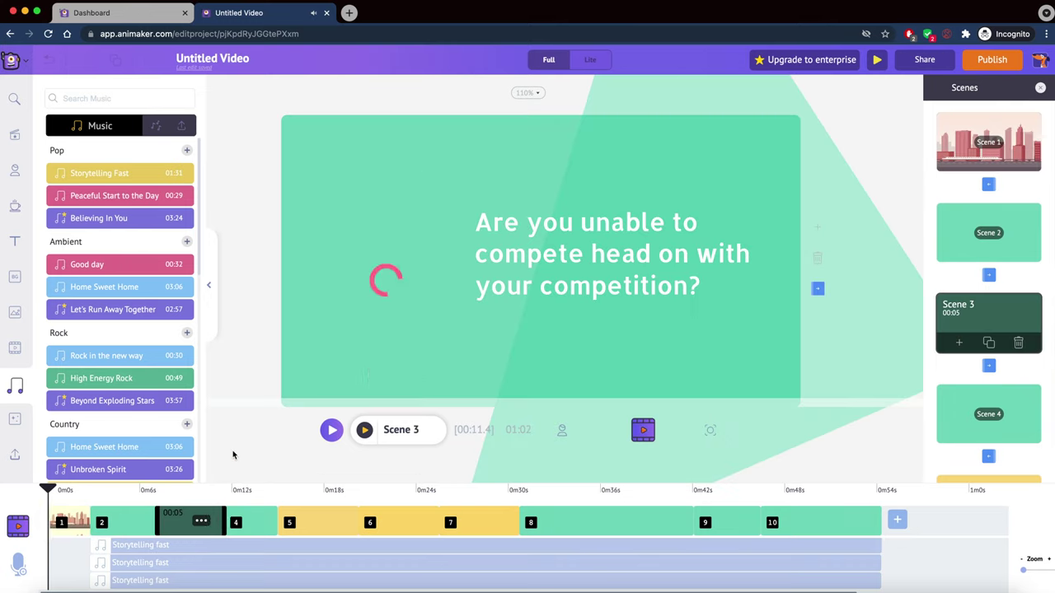
left_click(120, 546)
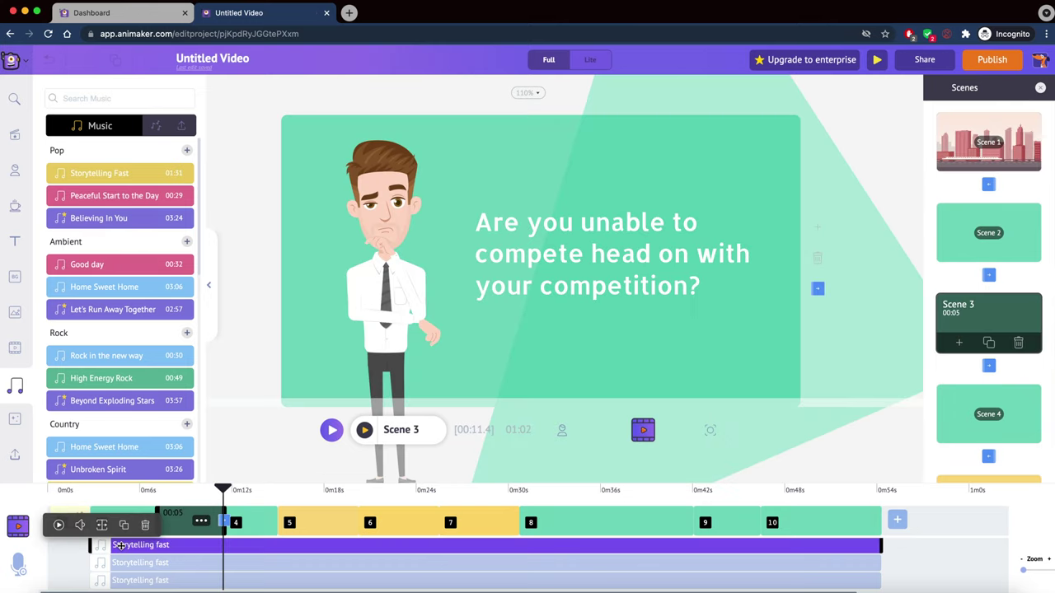
left_click(145, 526)
left_click(134, 562)
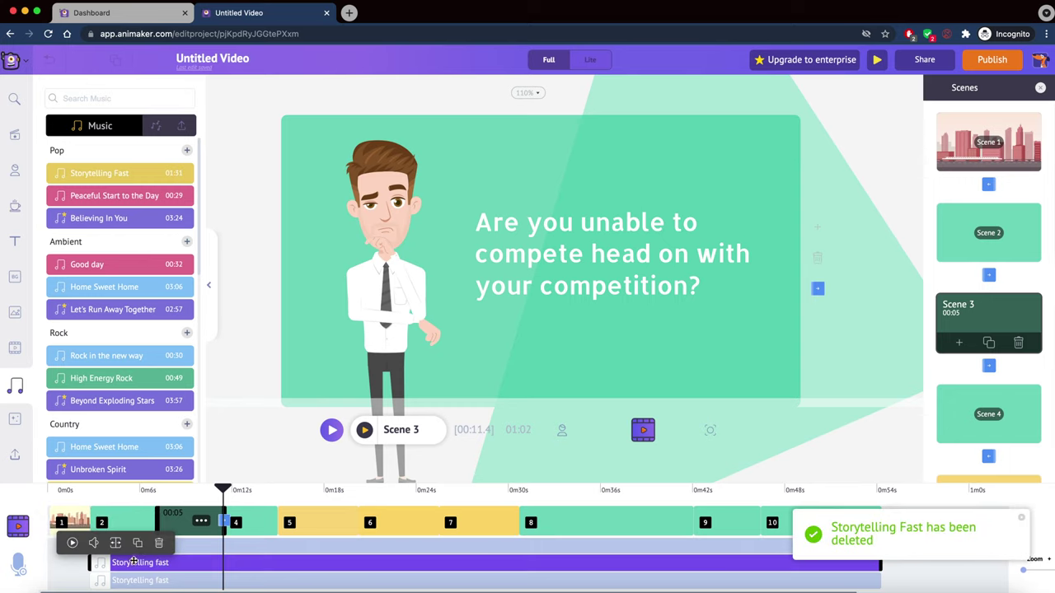
left_click(158, 544)
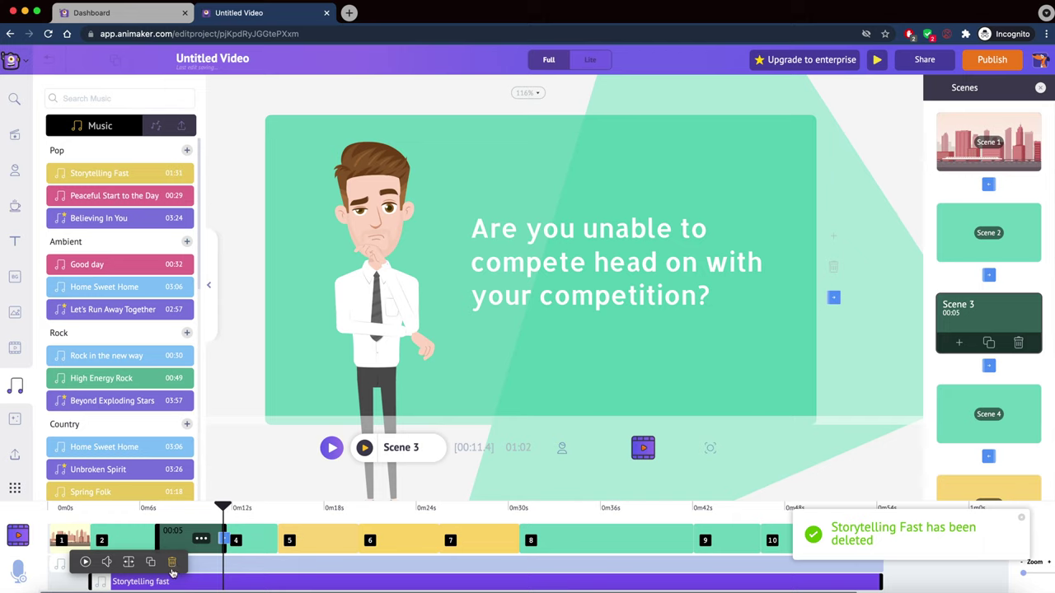
left_click(172, 568)
- Select the "Illuminate" track in the timeline and look through the Acoustic, Celebration and Classical Music tracks
left_click(57, 583)
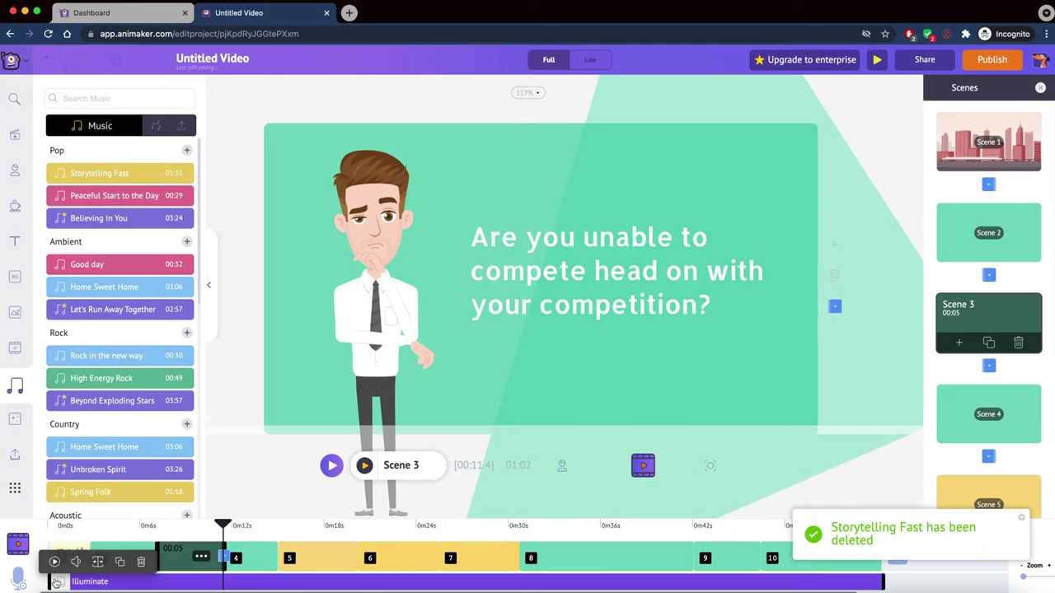
left_click_drag(86, 584, 58, 584)
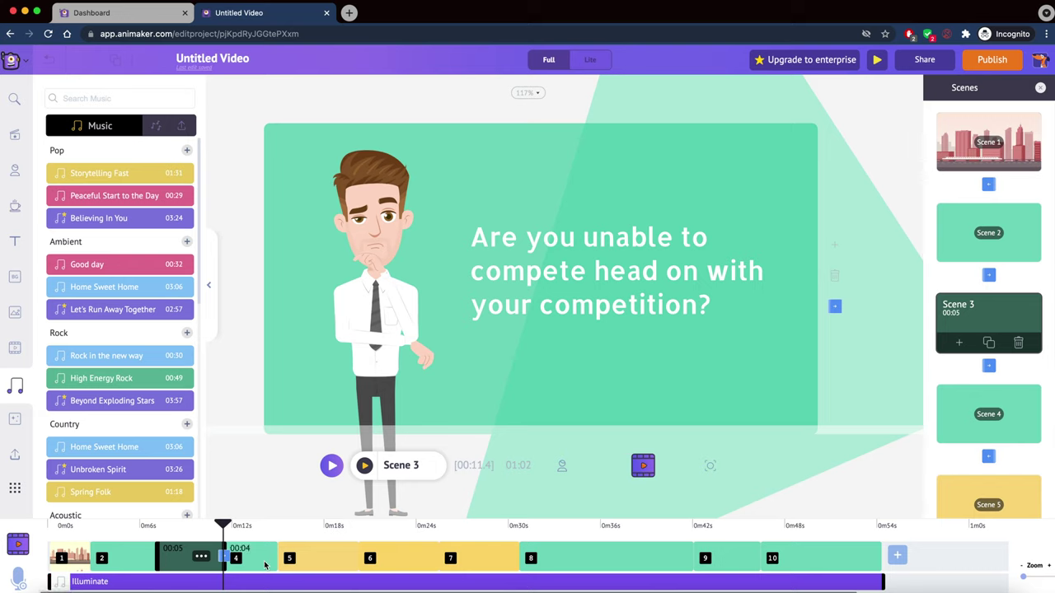
scroll(141, 271, "down", 5)
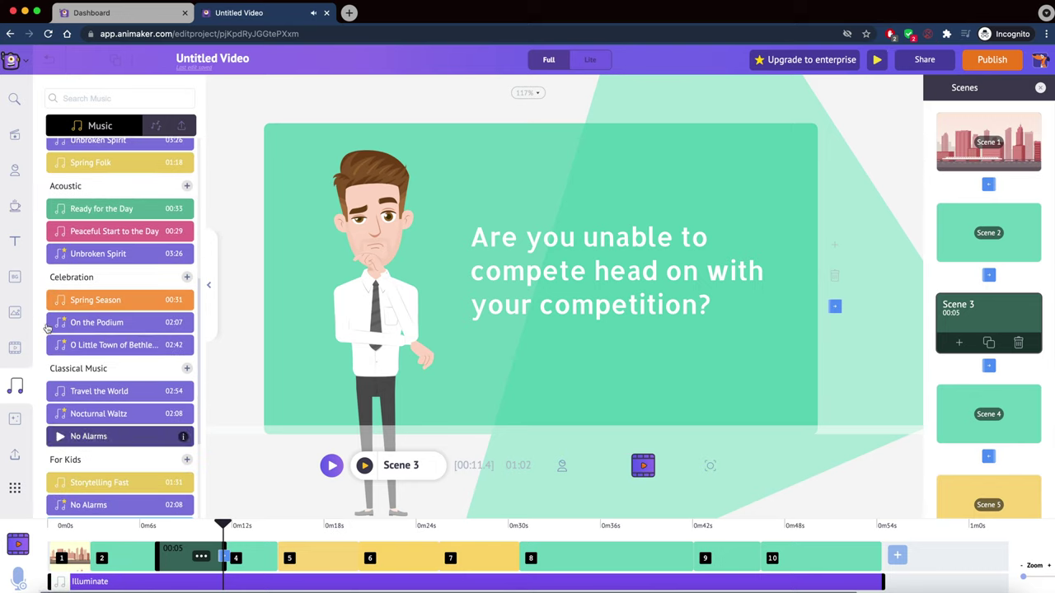
- Add the balloons effect to Scene 3 and try to apply the enterprise-only news banner effect
left_click(15, 419)
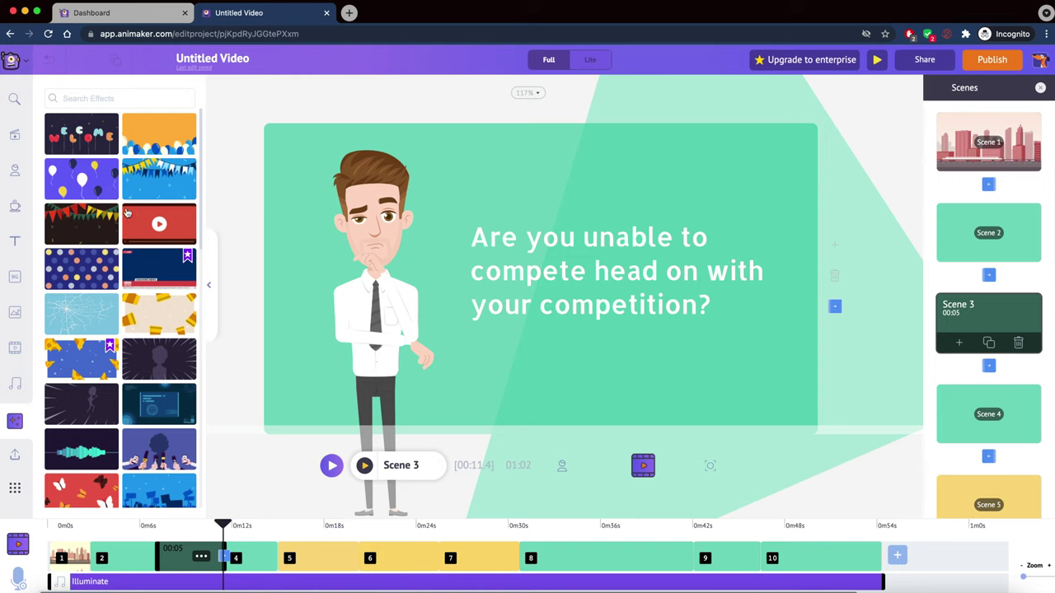
left_click(152, 133)
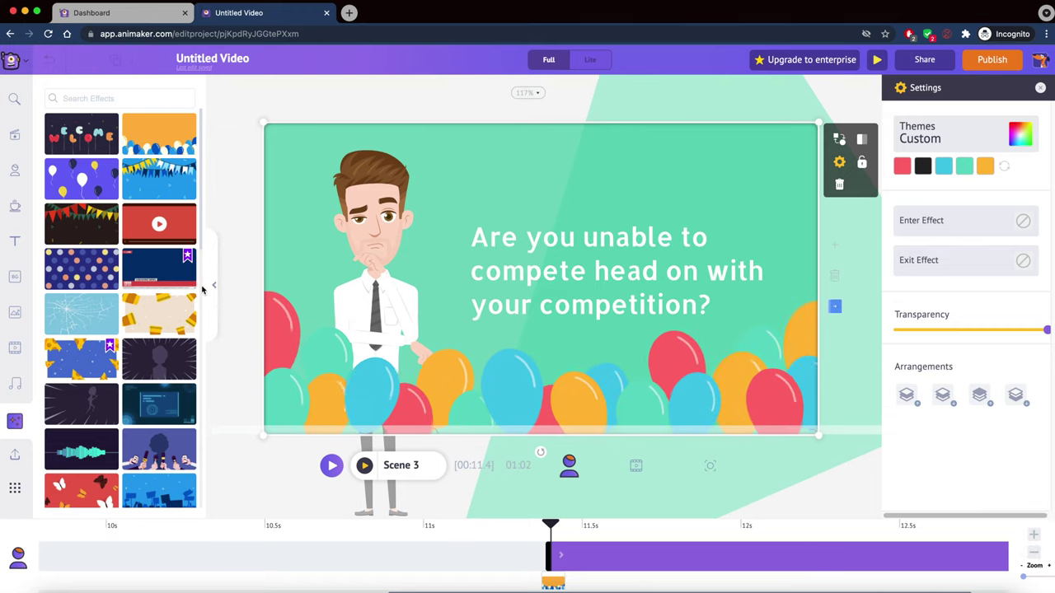
left_click(155, 267)
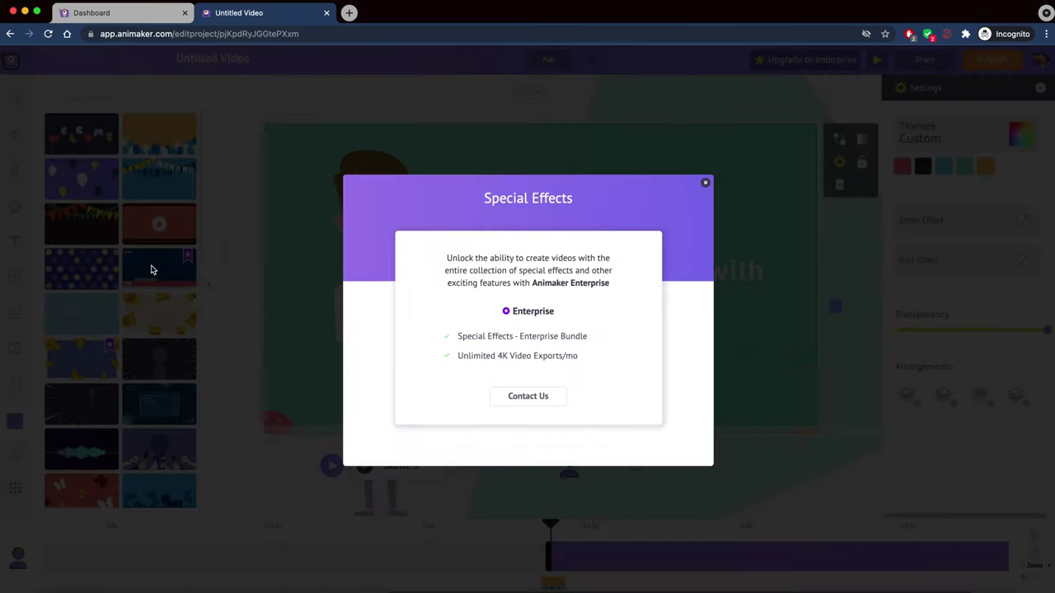
left_click(706, 182)
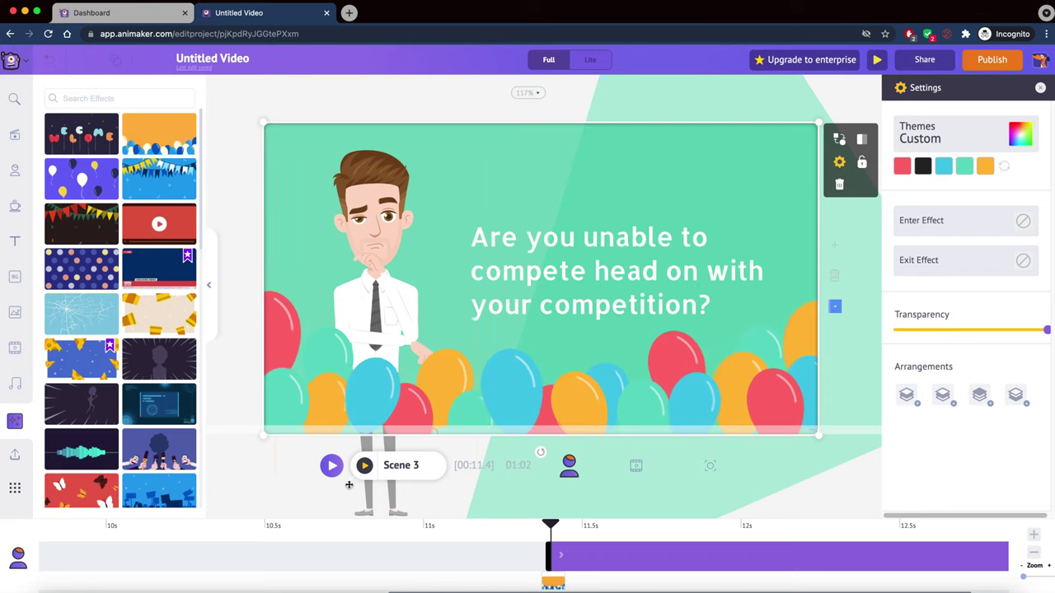
- Play the video from the end of Scene 3, stop the preview, and view Scenes 2 to 5 one by one
left_click(331, 468)
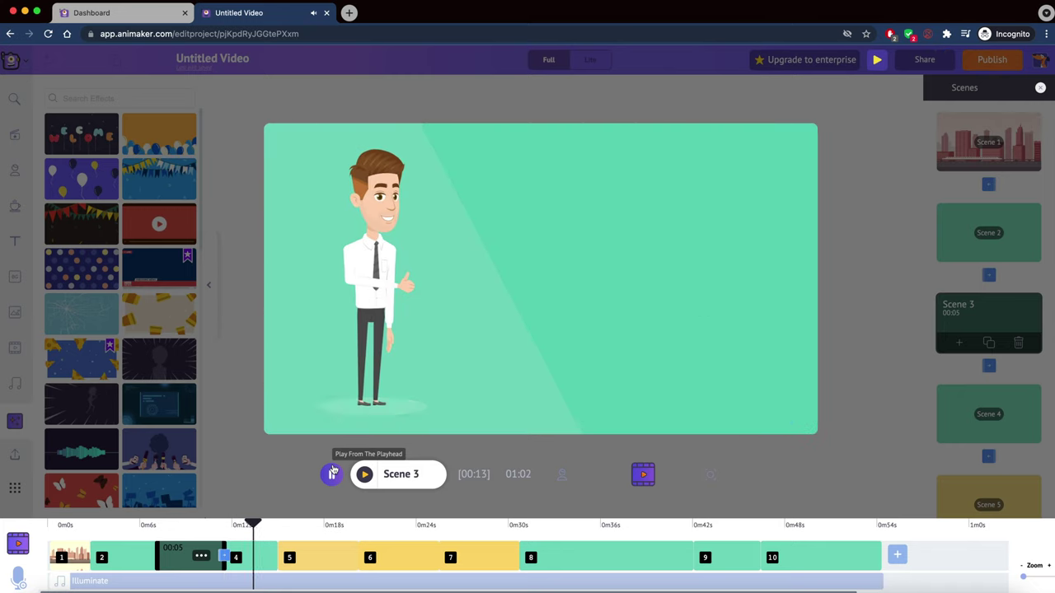
left_click(332, 473)
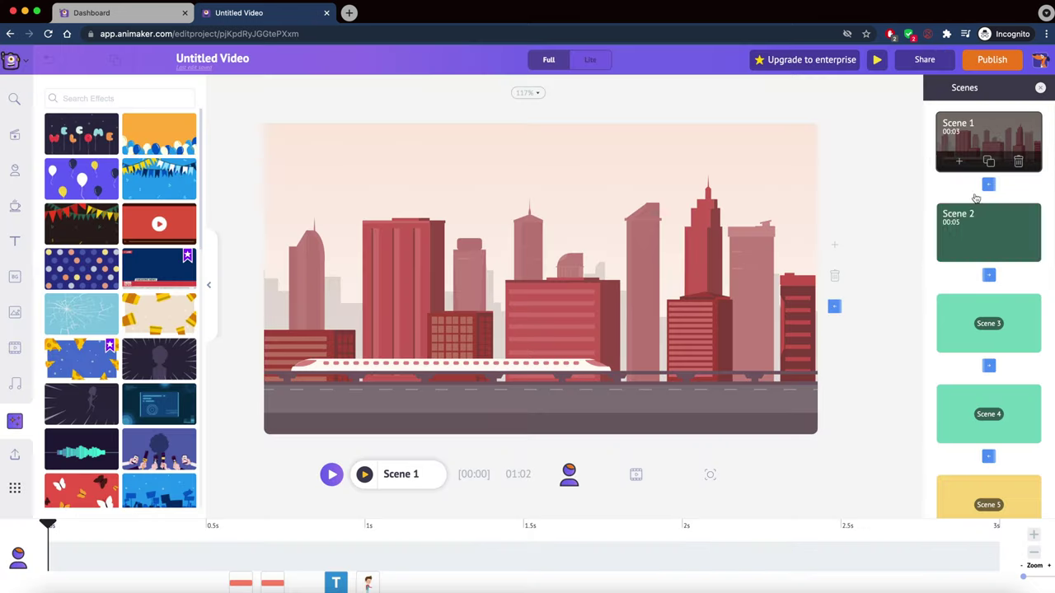
left_click(964, 256)
left_click(969, 334)
left_click(967, 408)
left_click(967, 483)
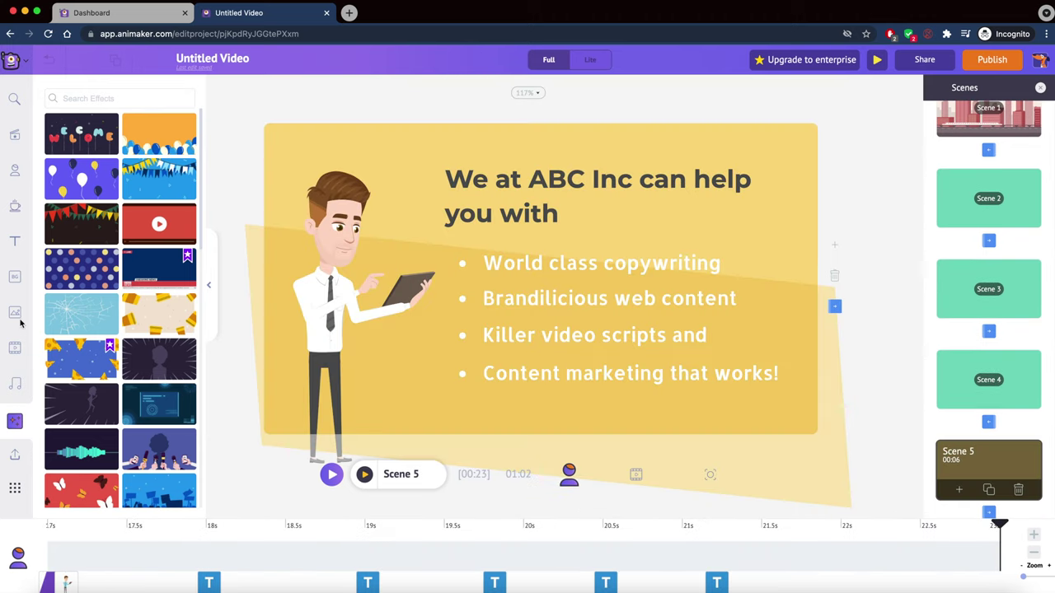
- View the upload area for own files and the list of available apps and integrations
left_click(15, 456)
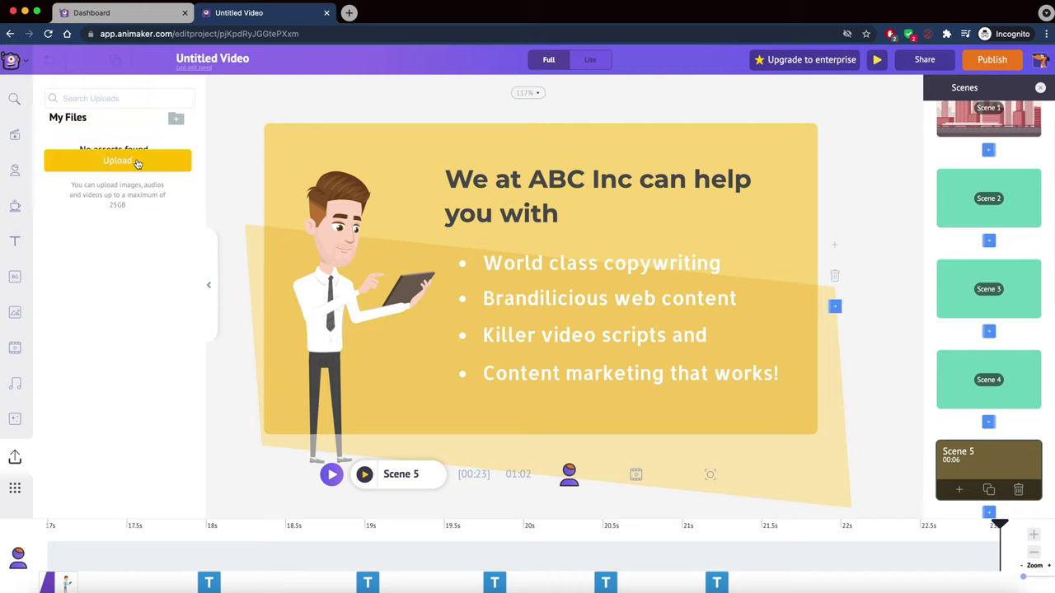
left_click(138, 162)
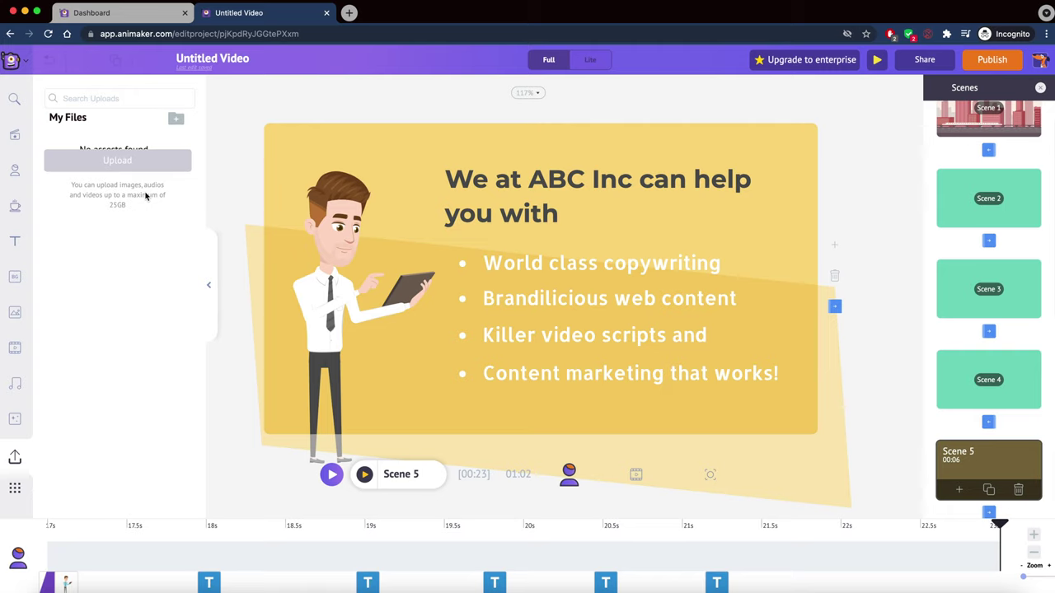
left_click(16, 489)
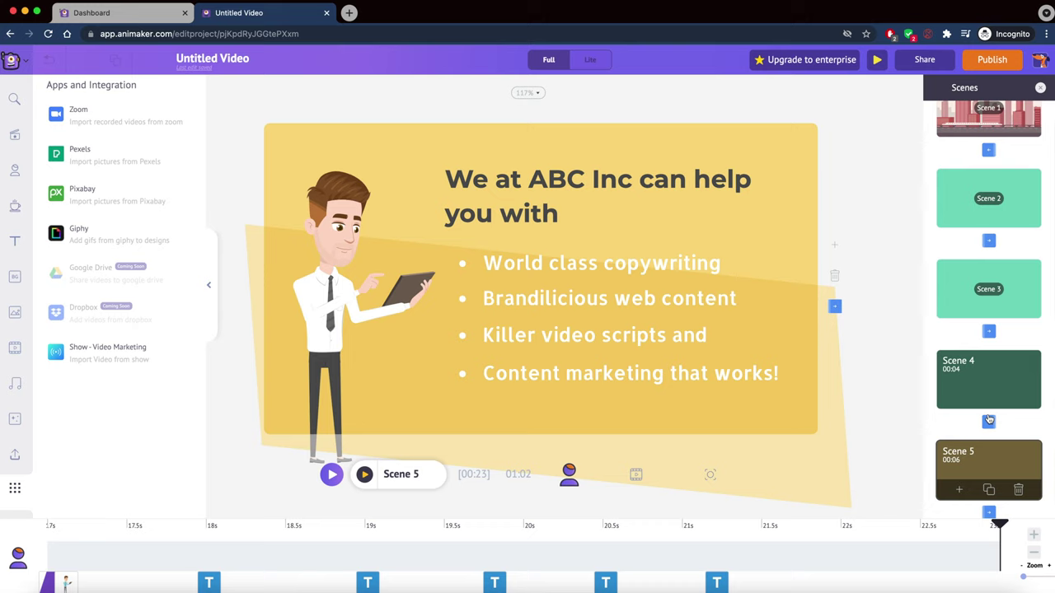
- Delete the three yellow scenes that follow Scene 4: the service list, the client companies and the guest publications
left_click(1022, 491)
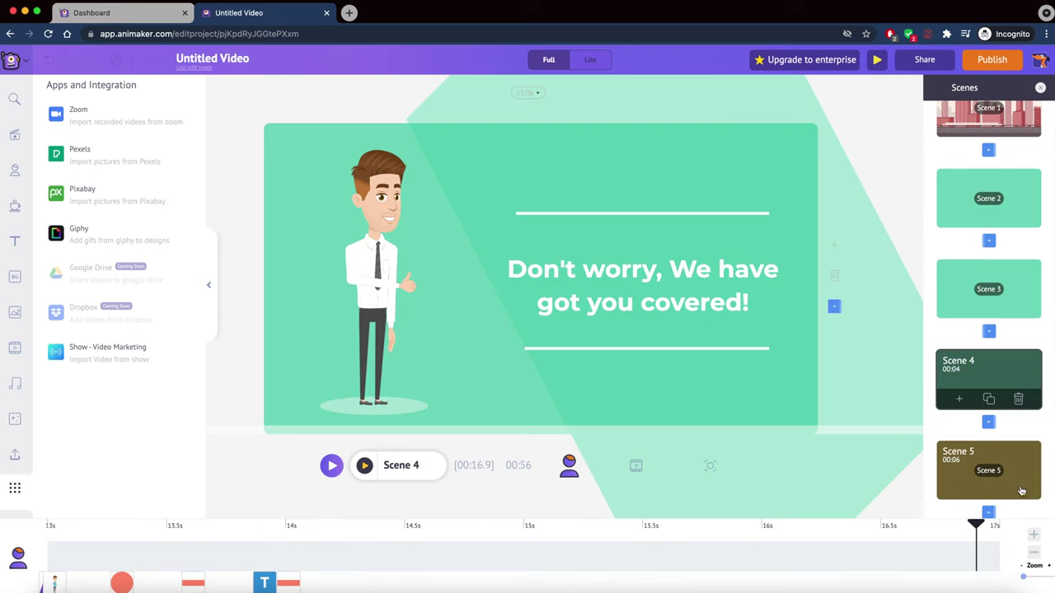
left_click(1017, 492)
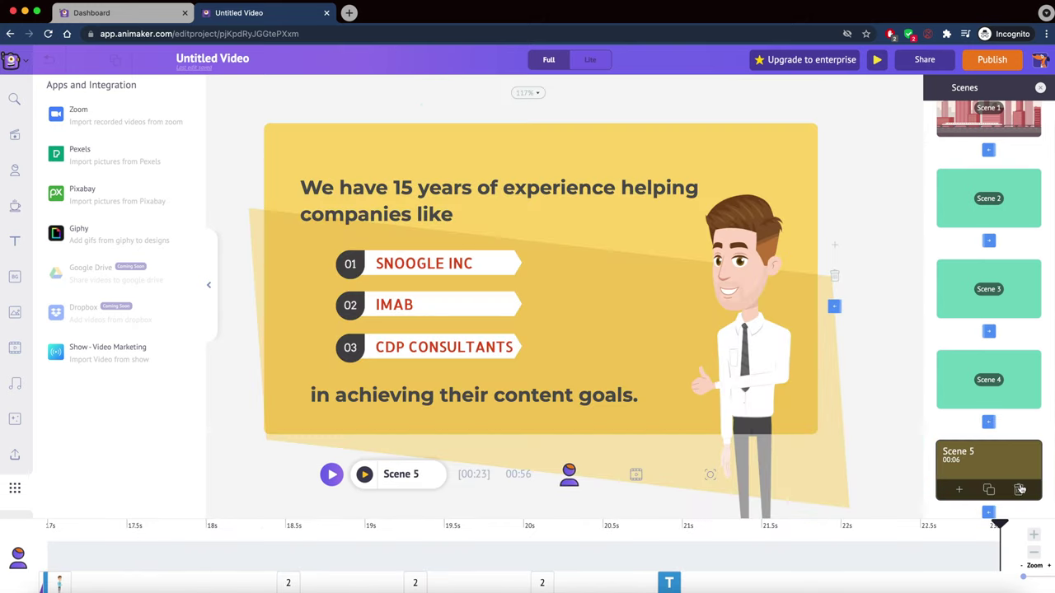
left_click(1021, 489)
left_click(978, 478)
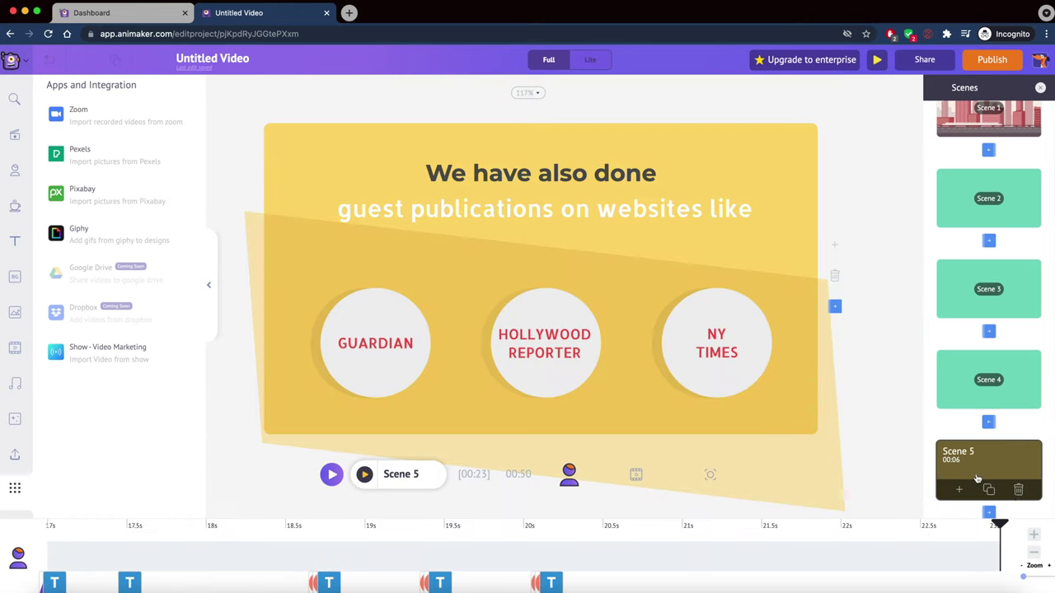
left_click(1020, 491)
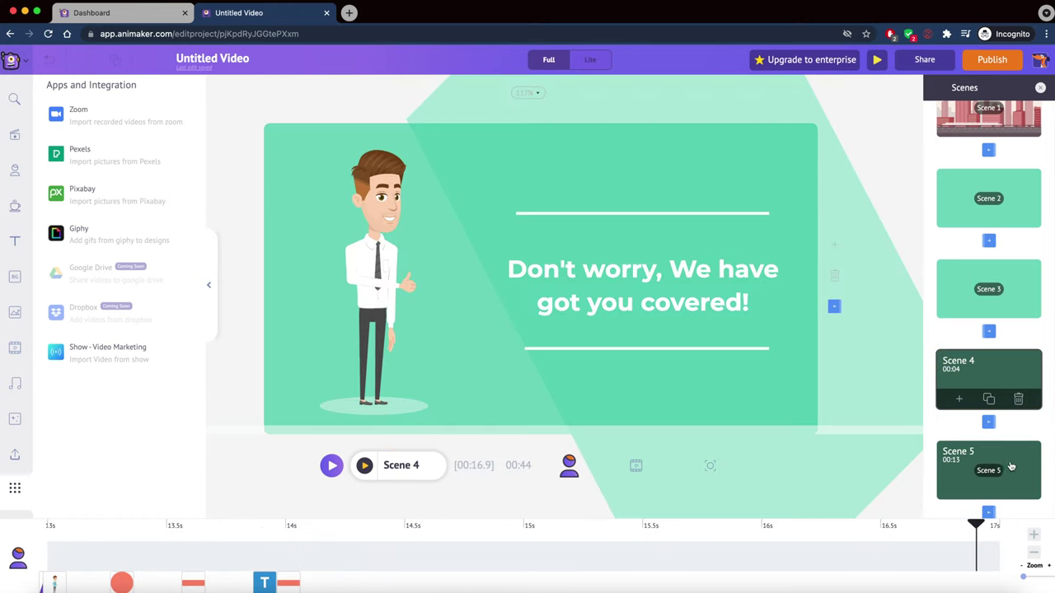
- Delete the remaining green scenes after Scene 4, including the closing "Reach Us at" scene
left_click(1010, 468)
left_click(1019, 491)
left_click(1015, 460)
left_click(1021, 491)
left_click(1011, 489)
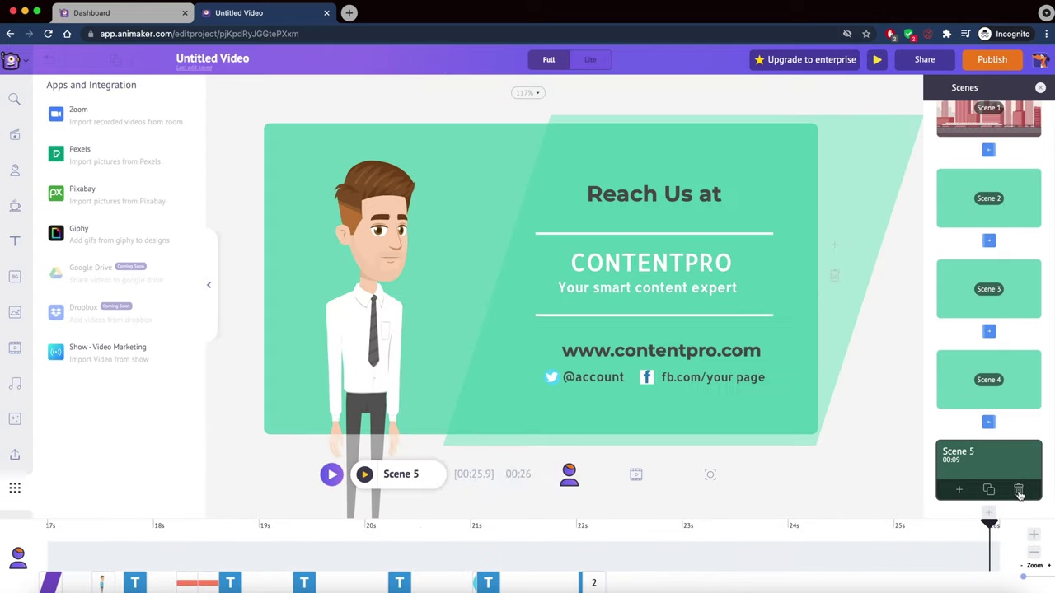
left_click(1018, 490)
- Delete Scene 4 and Scene 3, and open Scene 1
left_click(1019, 435)
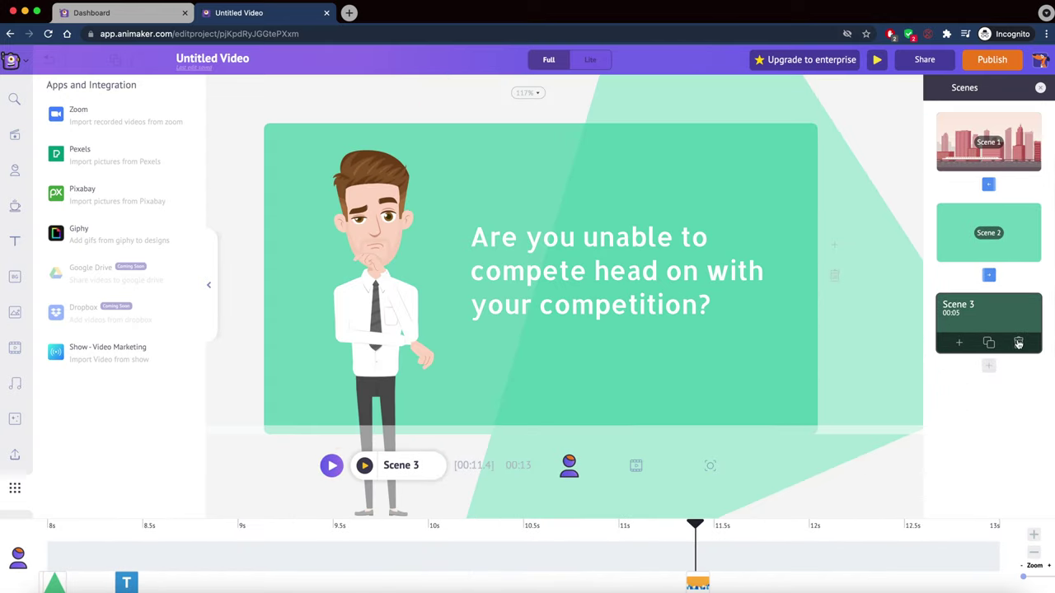
left_click(1019, 343)
left_click(1013, 149)
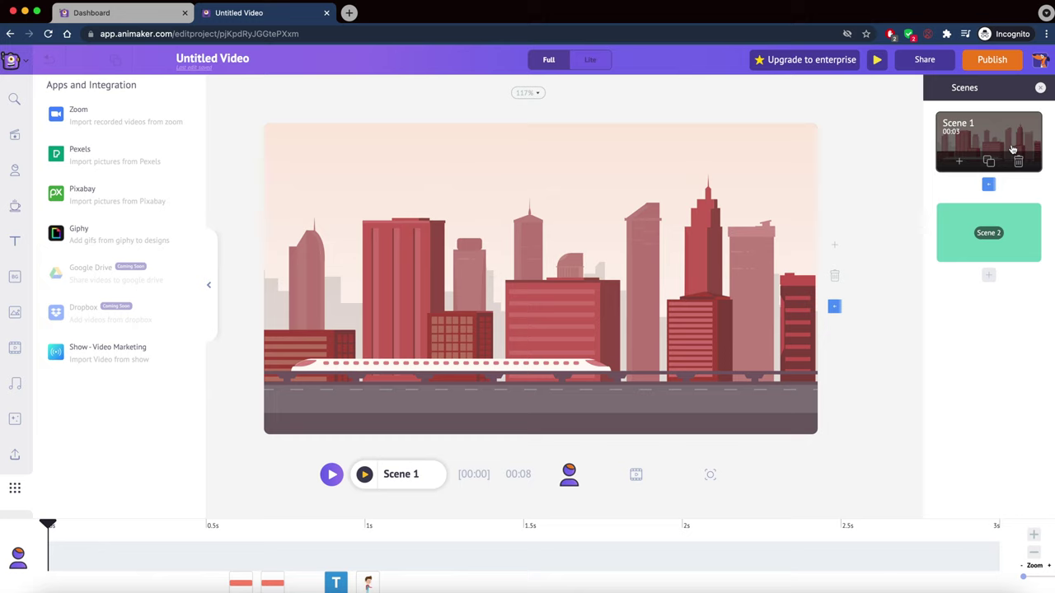
- Preview the whole video, pause it, and play Scene 1 on its own
left_click(334, 477)
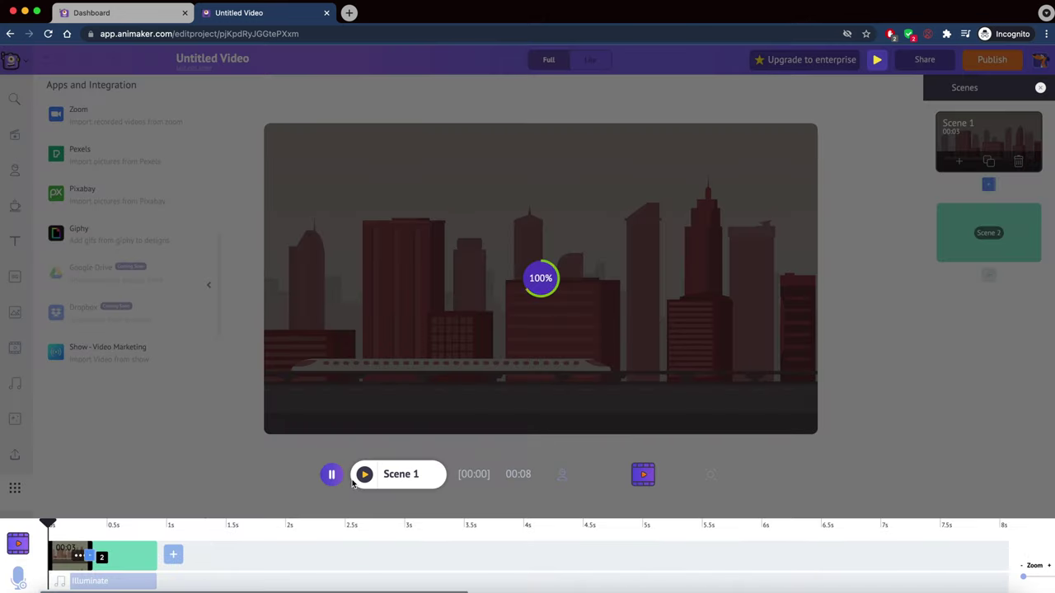
left_click(334, 476)
left_click(365, 475)
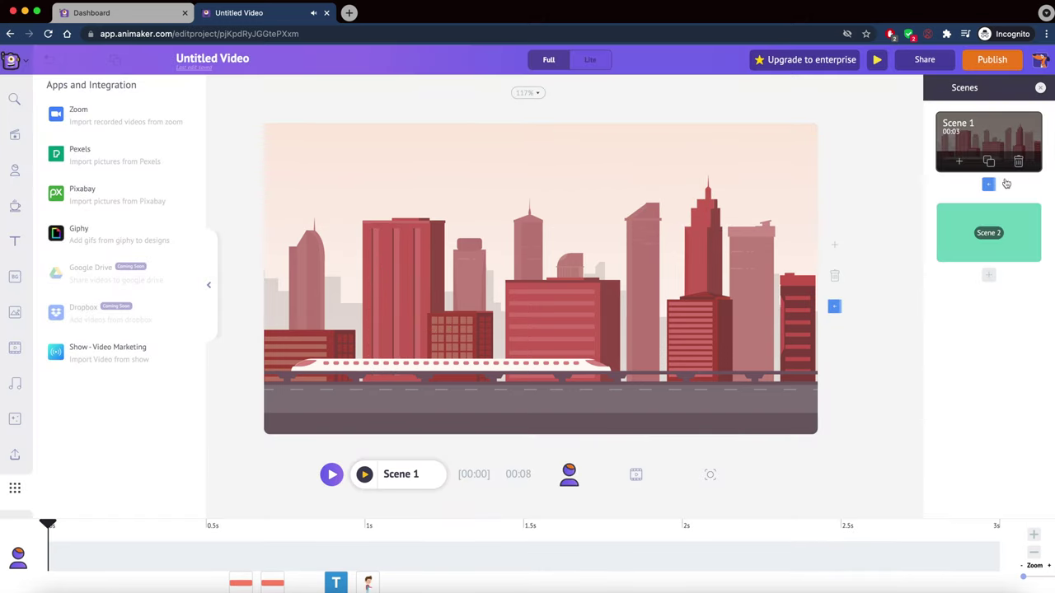
- Open Scene 2 and delete the thinking man in the white shirt and tie
left_click(982, 208)
left_click(373, 217)
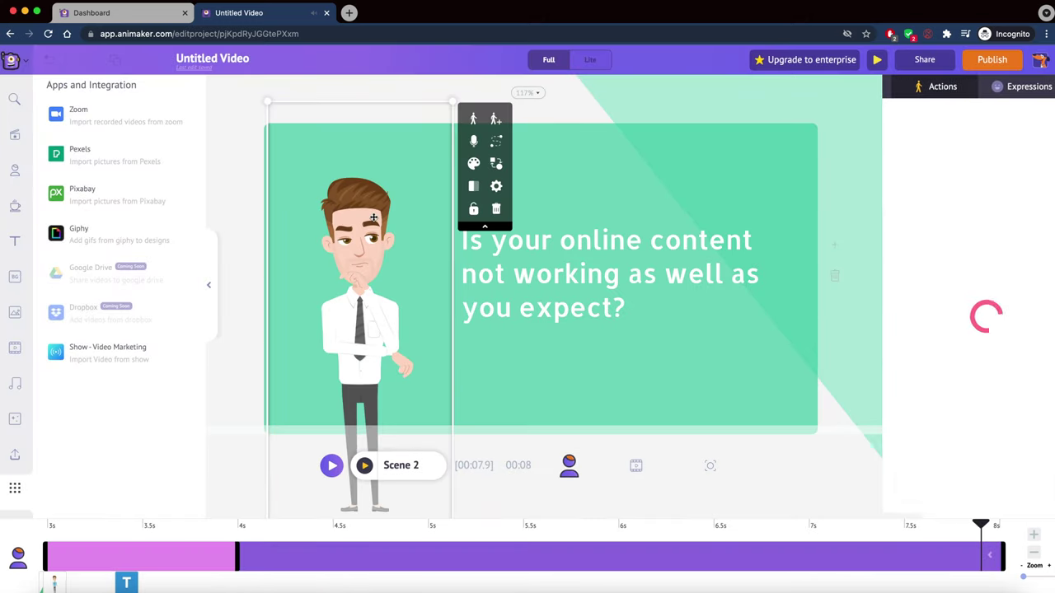
key("Delete")
- Add the girl with glasses and a purple hat to the left of Scene 2's text and give her the Jump And Jack action
left_click(15, 136)
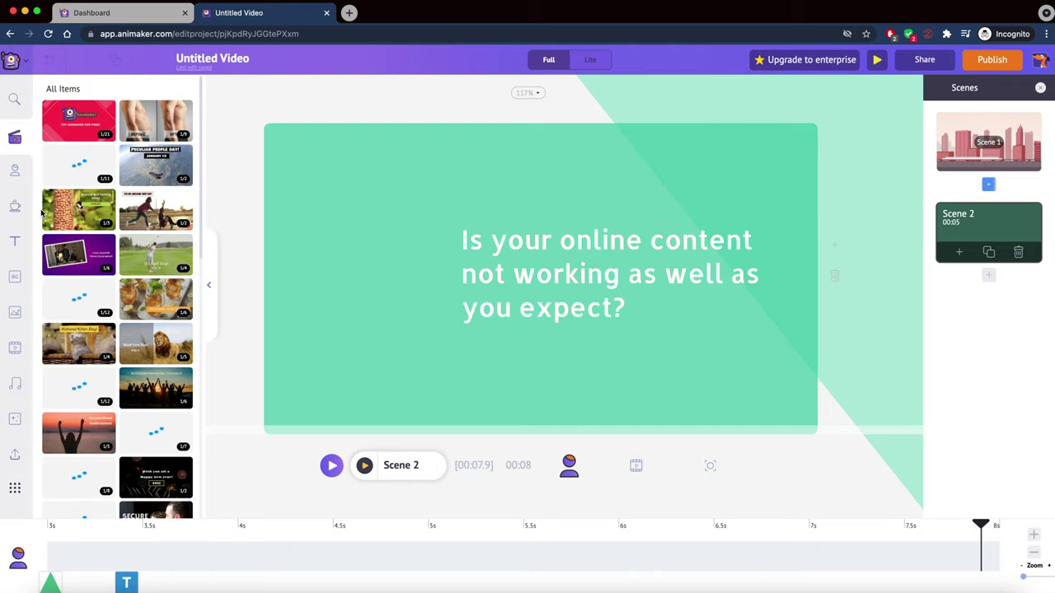
left_click(16, 172)
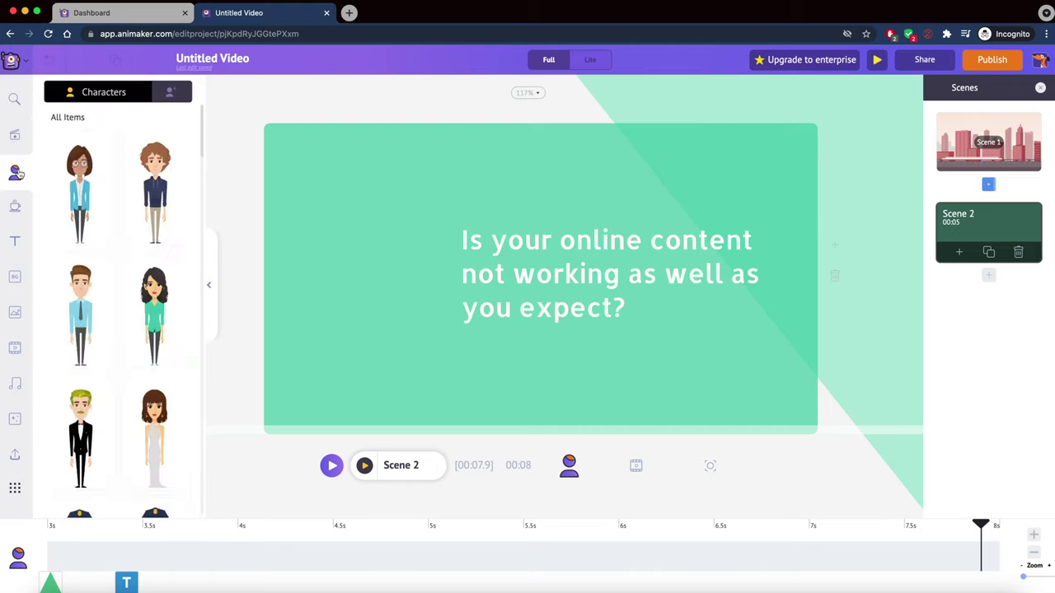
scroll(132, 278, "down", 10)
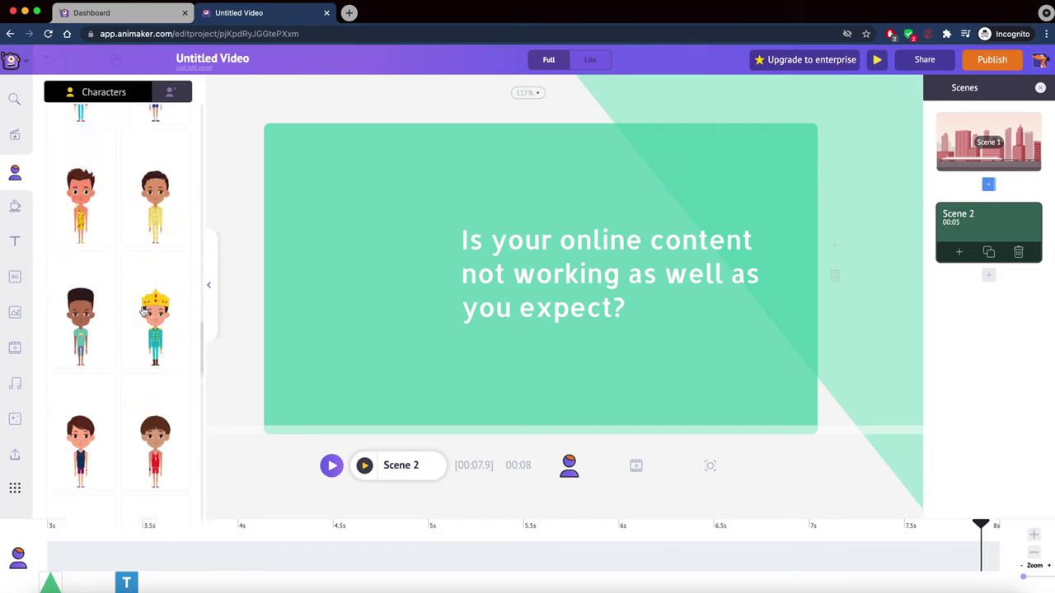
scroll(144, 311, "down", 10)
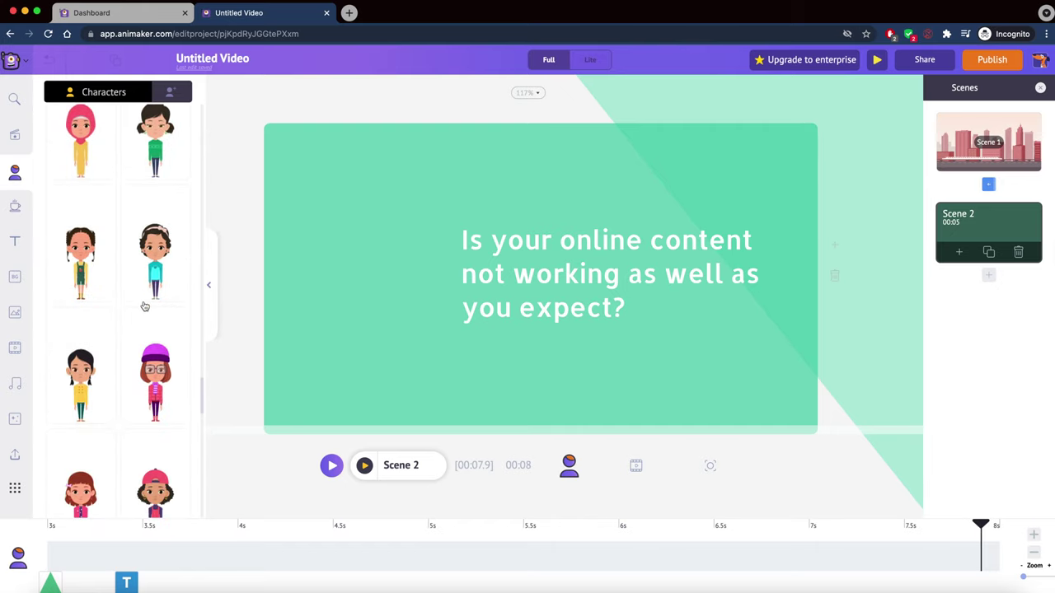
left_click(155, 369)
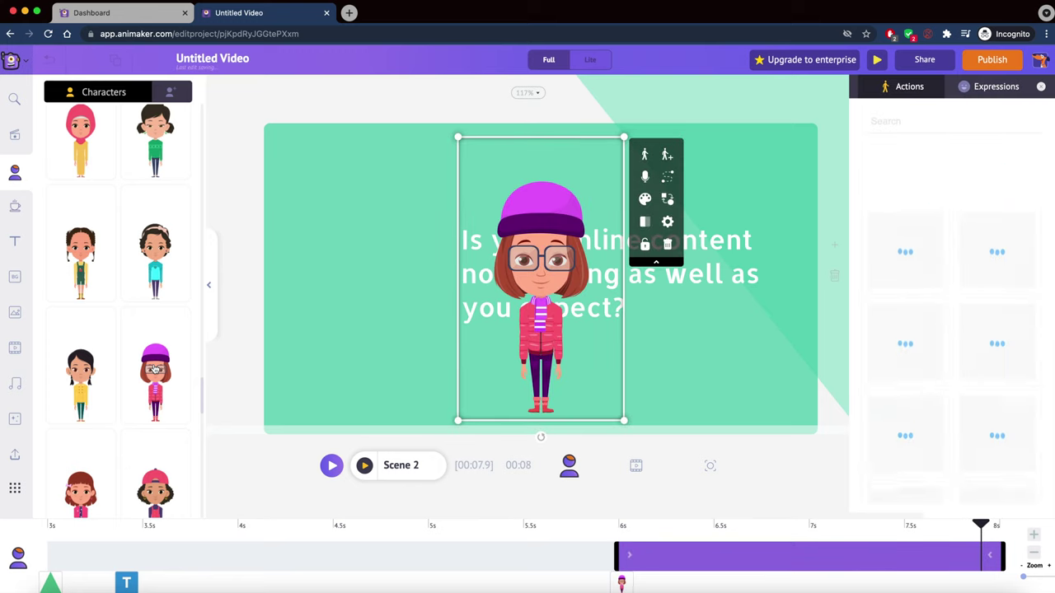
left_click_drag(521, 156, 357, 151)
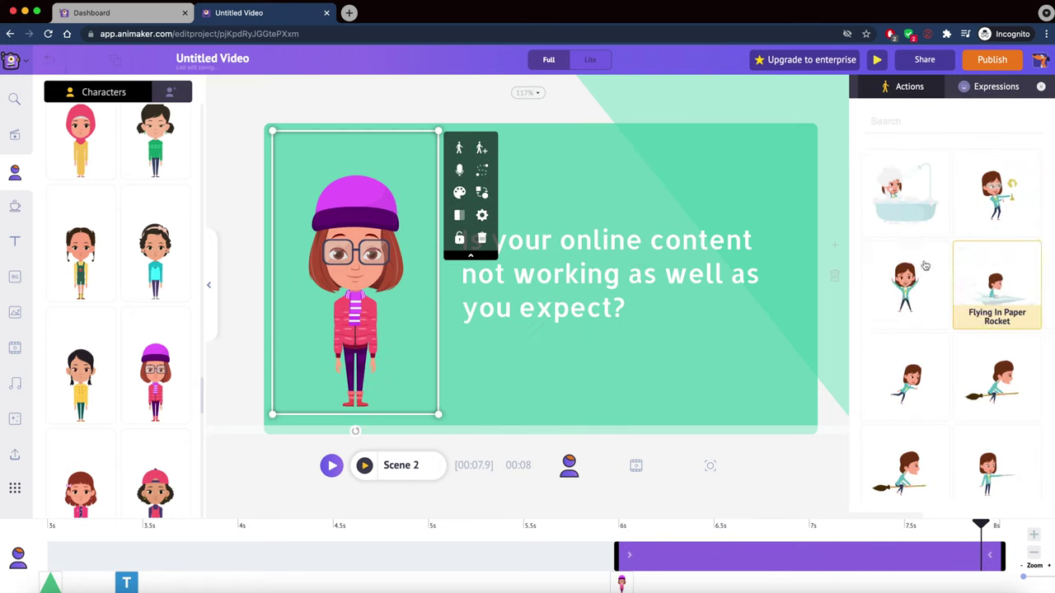
left_click(910, 286)
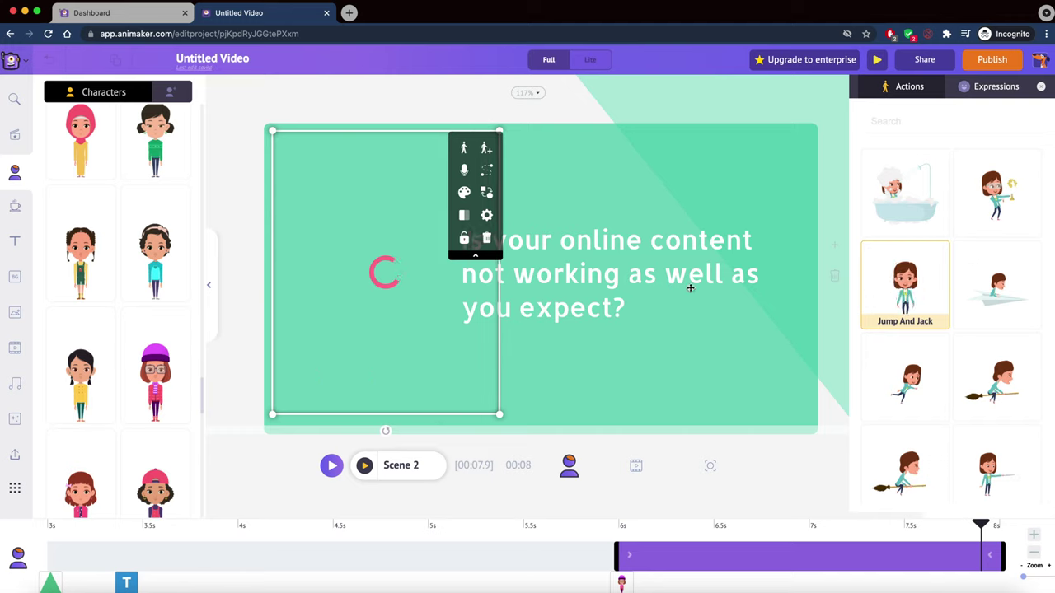
- Replace Scene 2's text with "Because I am stuck in Traffic!!!" on two lines
double_click(590, 277)
type("Cause")
key("BackSpace")
key("BackSpace")
key("BackSpace")
key("BackSpace")
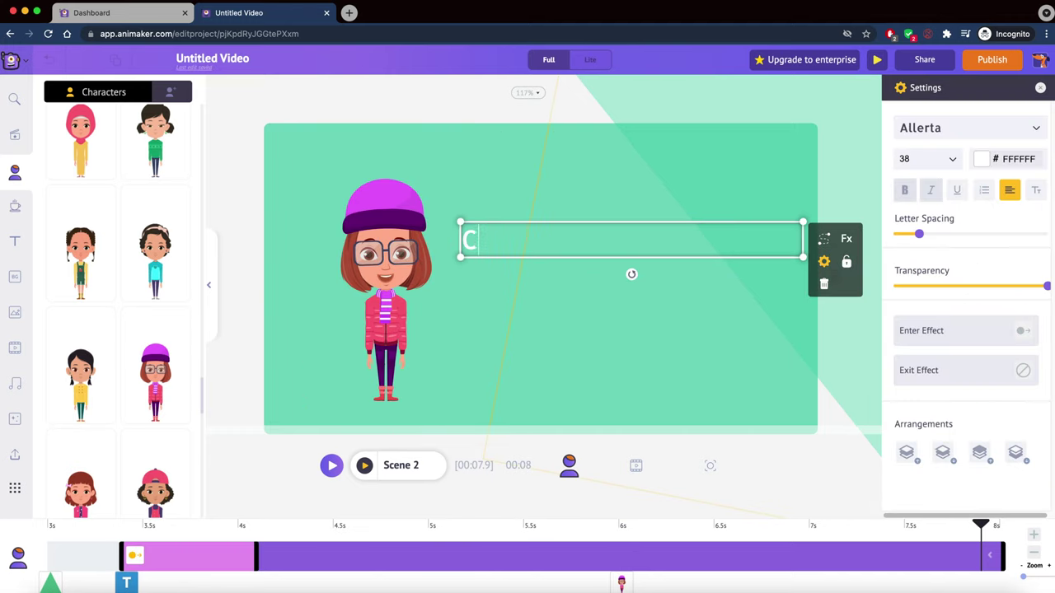
type("Because I am stuck")
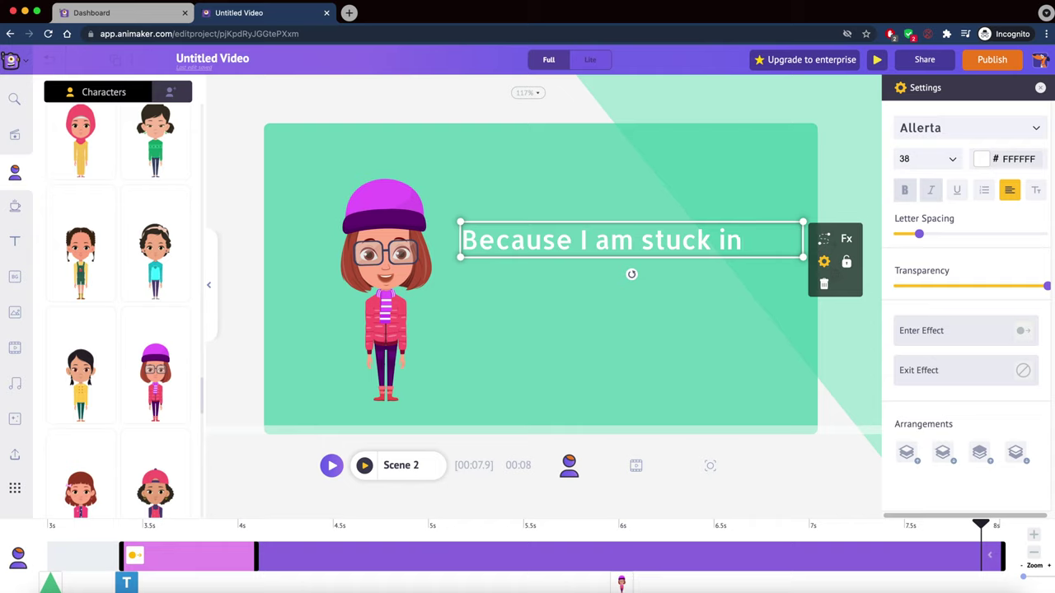
type(" in")
key("Return")
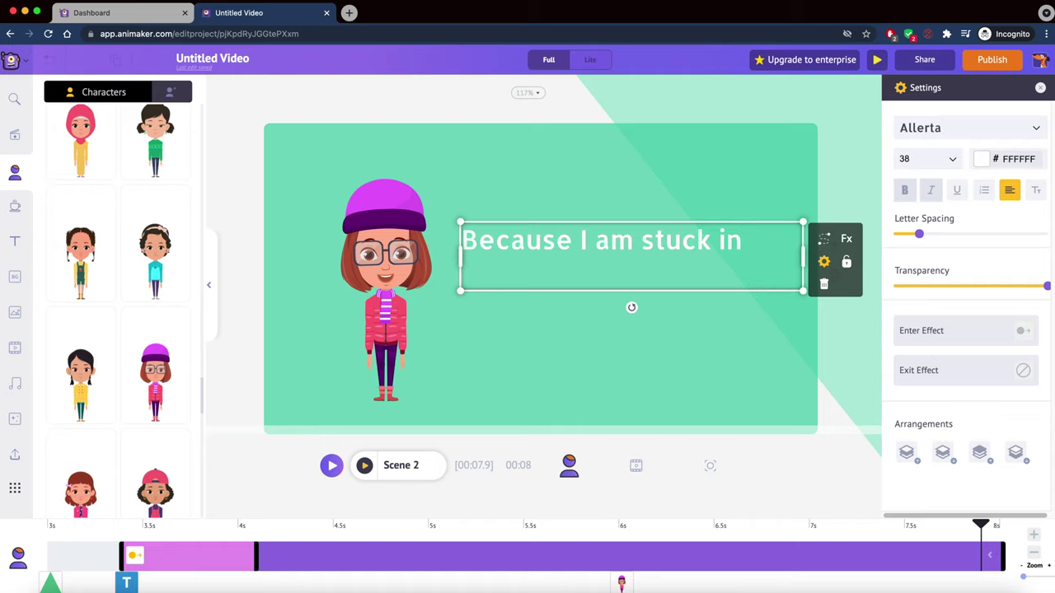
type("Traffic!!!")
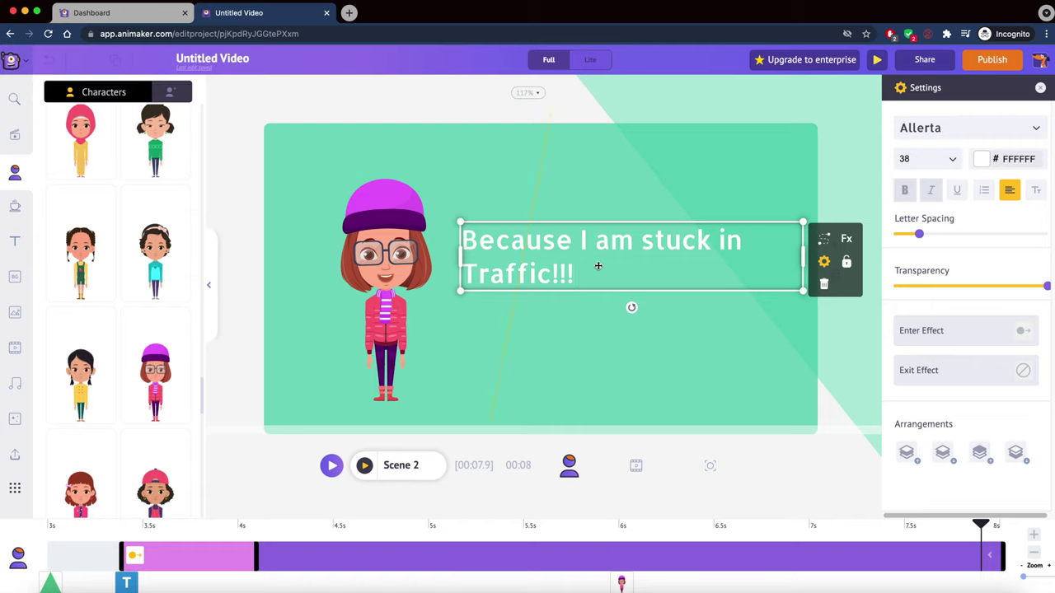
left_click(560, 202)
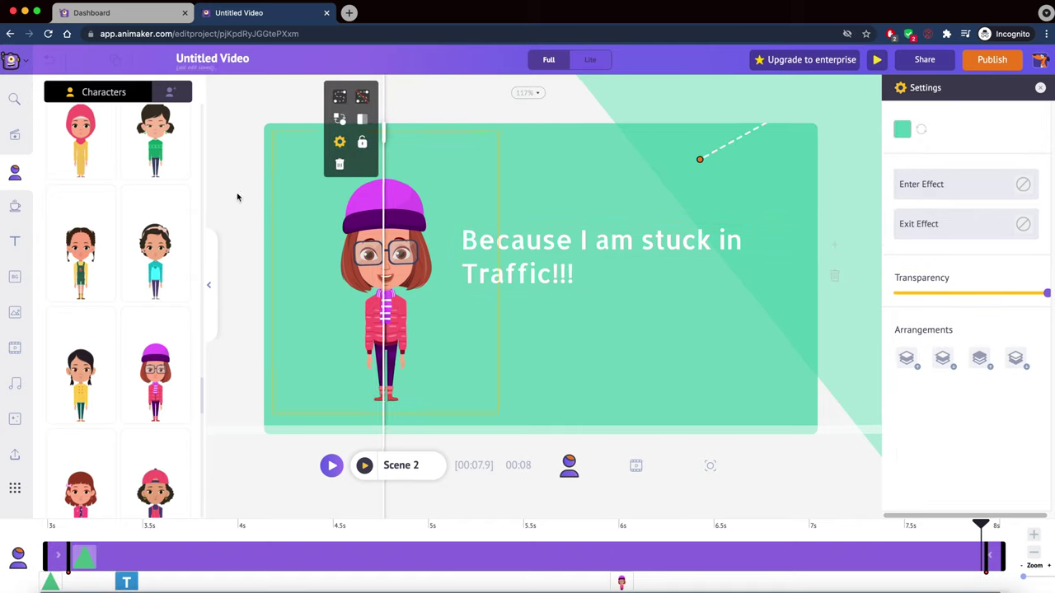
- Search the asset library for "car" and place the red front-view car in the lower right of Scene 2
left_click(13, 137)
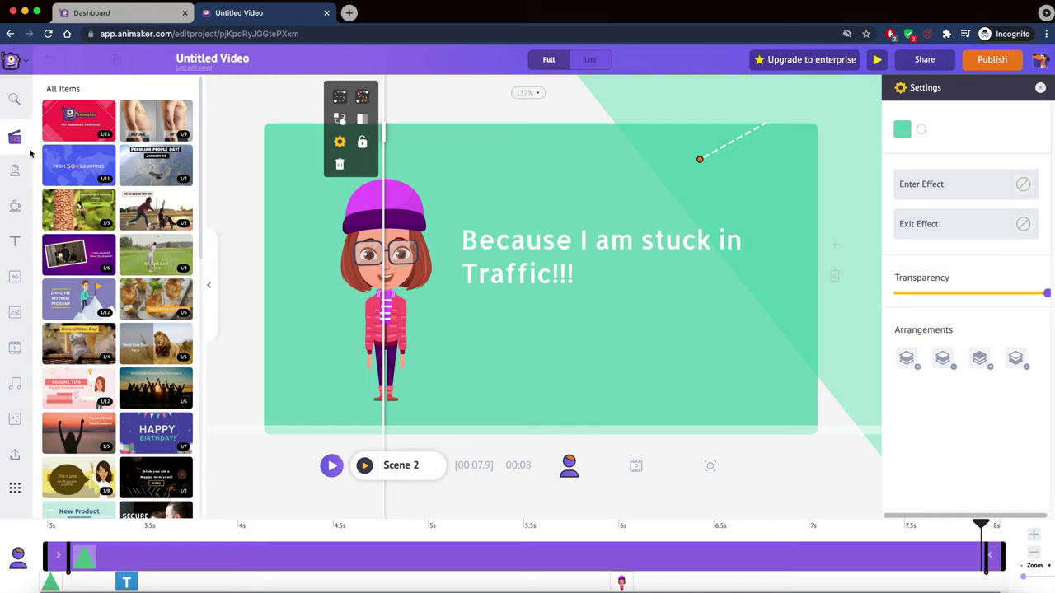
left_click(24, 97)
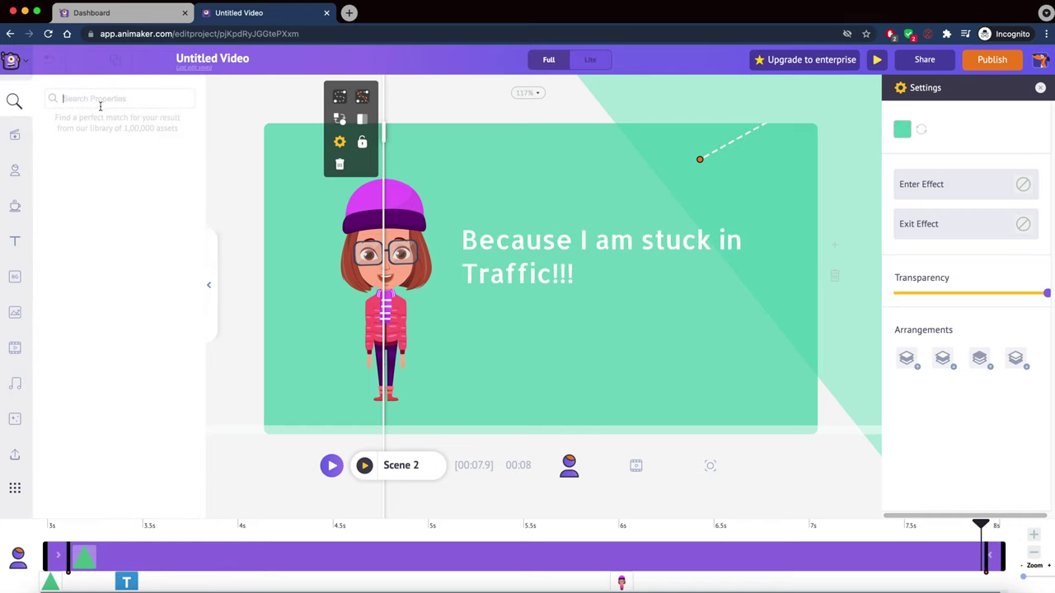
type("d")
key("Return")
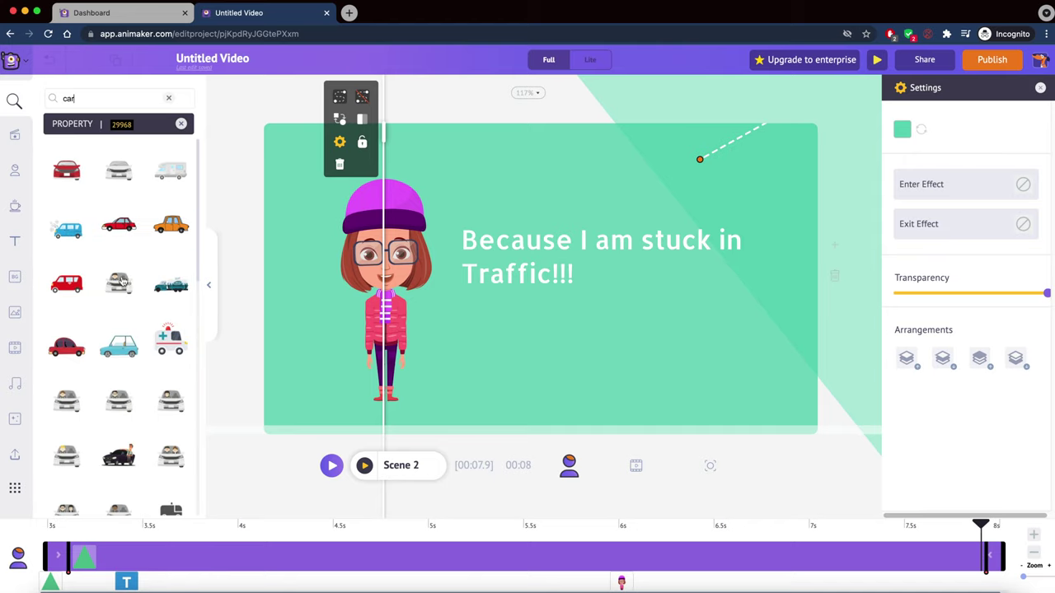
left_click_drag(71, 173, 566, 327)
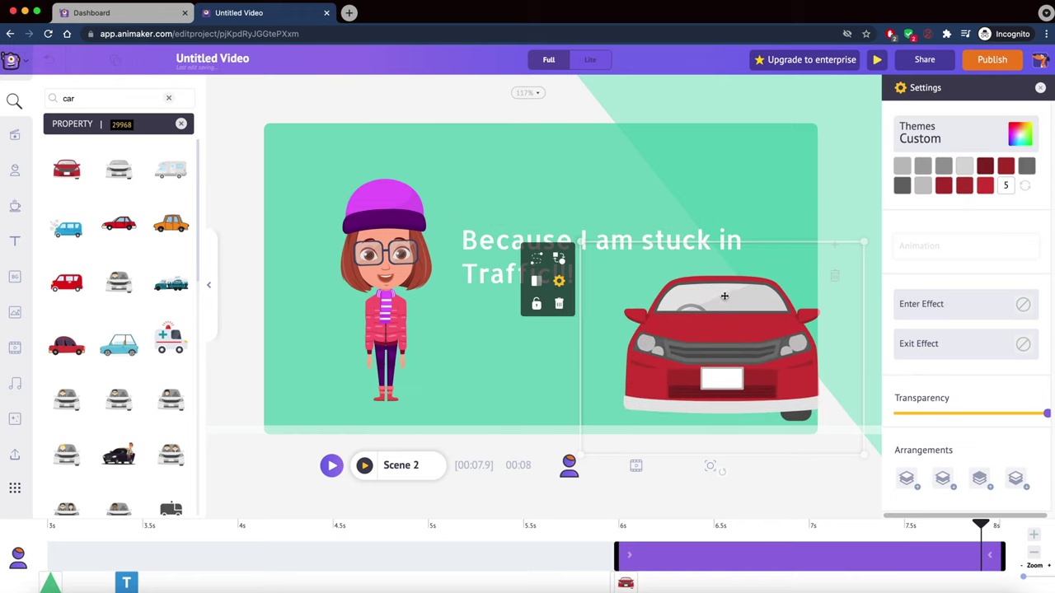
- Recolor the green diagonal shape in the corner of Scene 2 to dark grey from the default palette
left_click(699, 157)
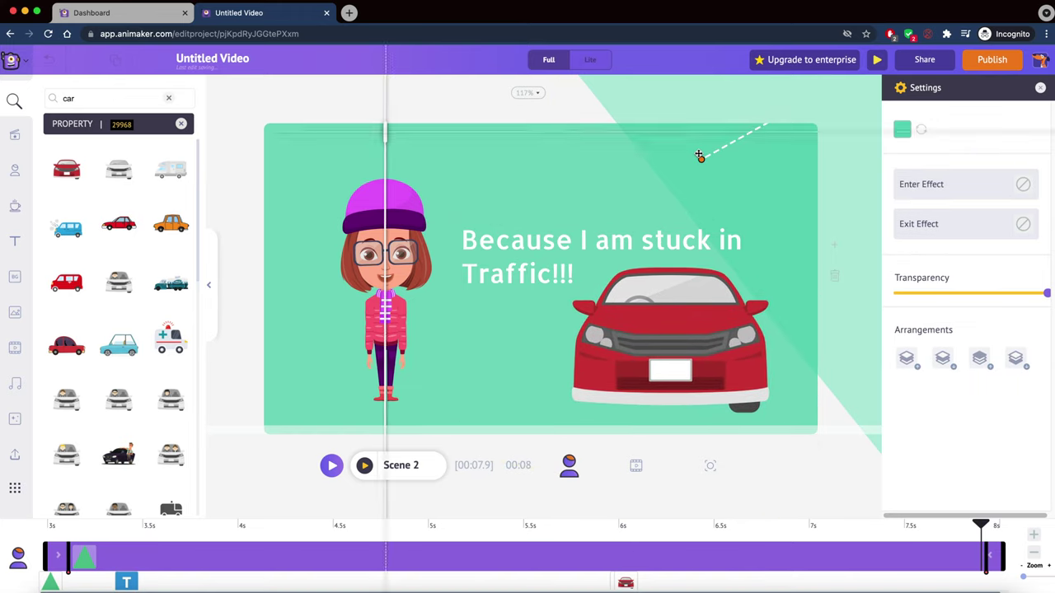
left_click(901, 138)
left_click(879, 200)
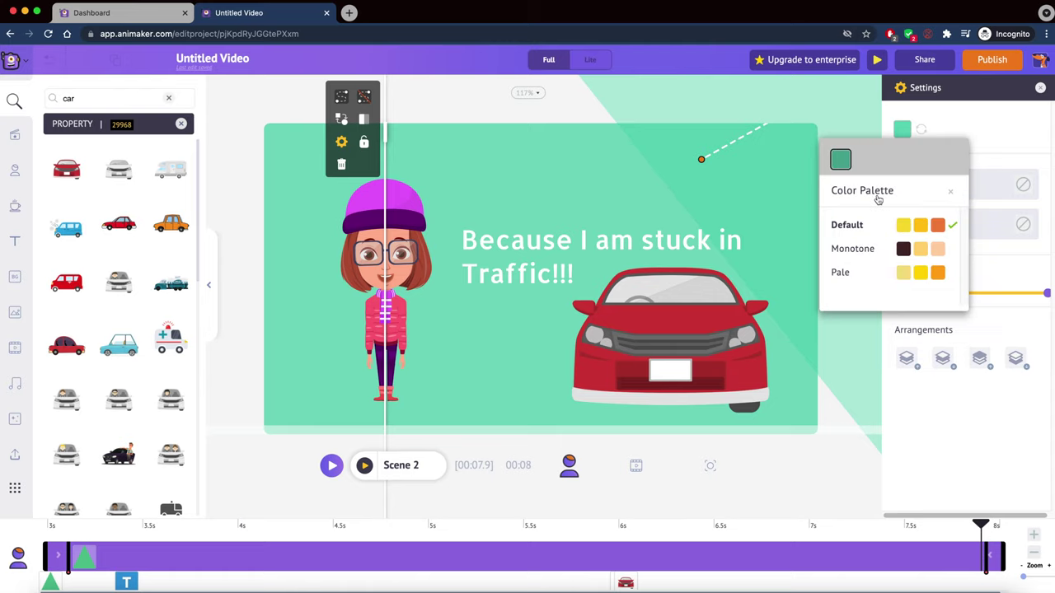
left_click(907, 227)
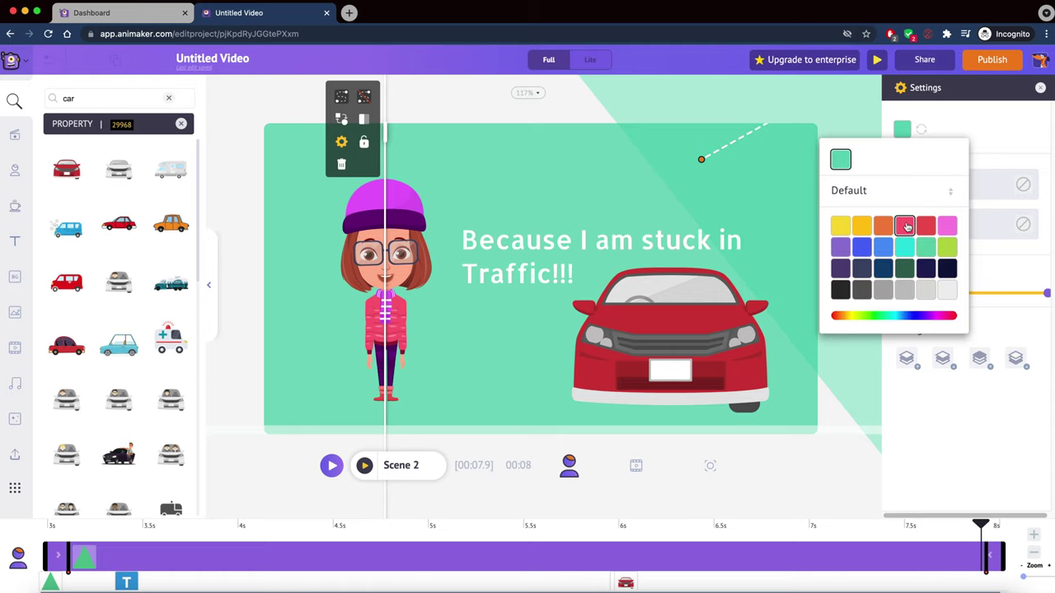
left_click(862, 290)
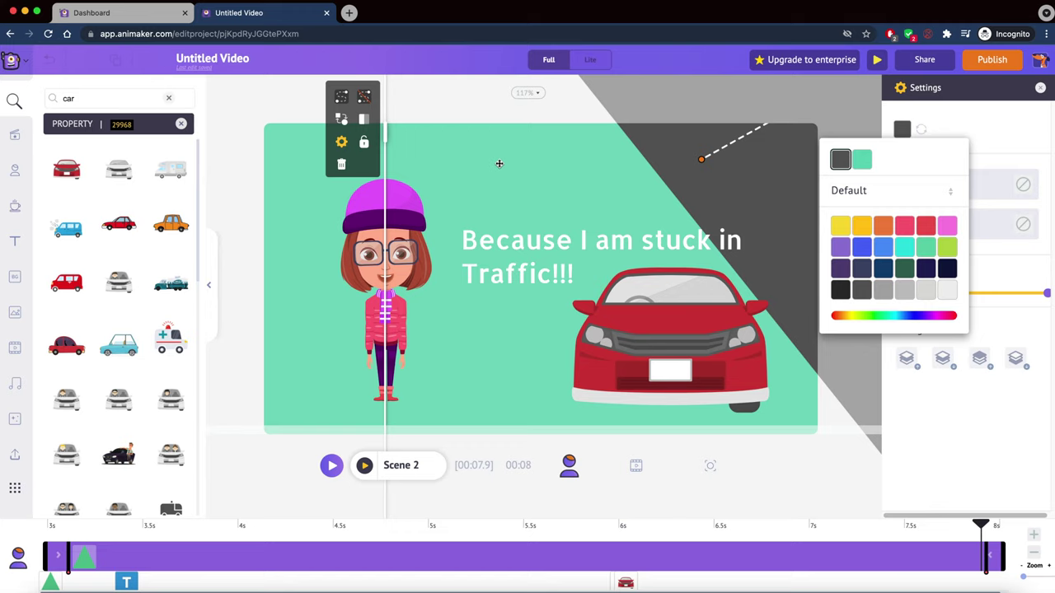
- Try the photo of food on dark wooden boards as Scene 2's background
left_click(273, 138)
left_click(14, 277)
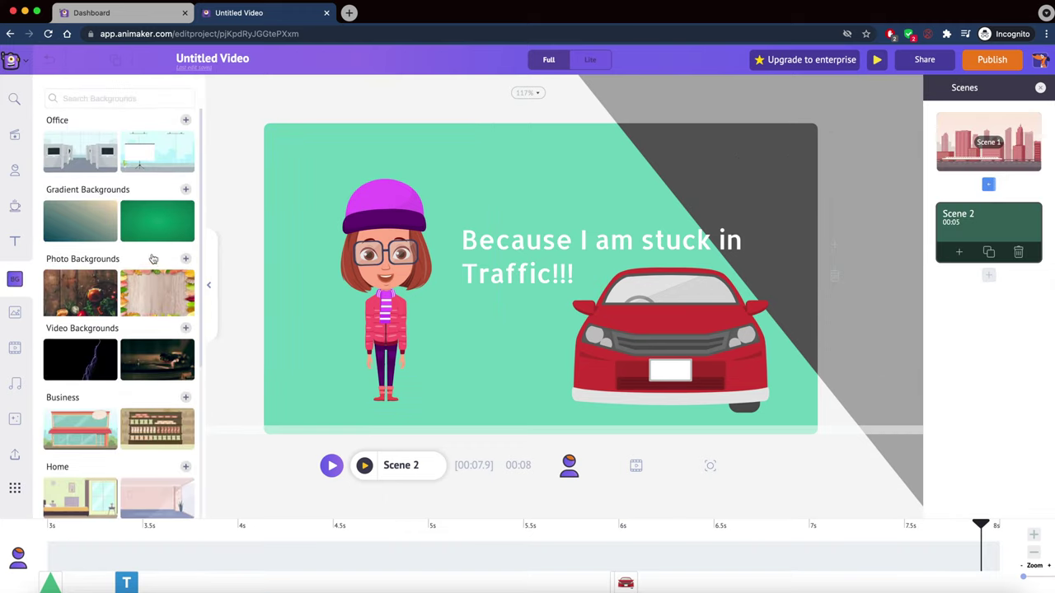
left_click(89, 300)
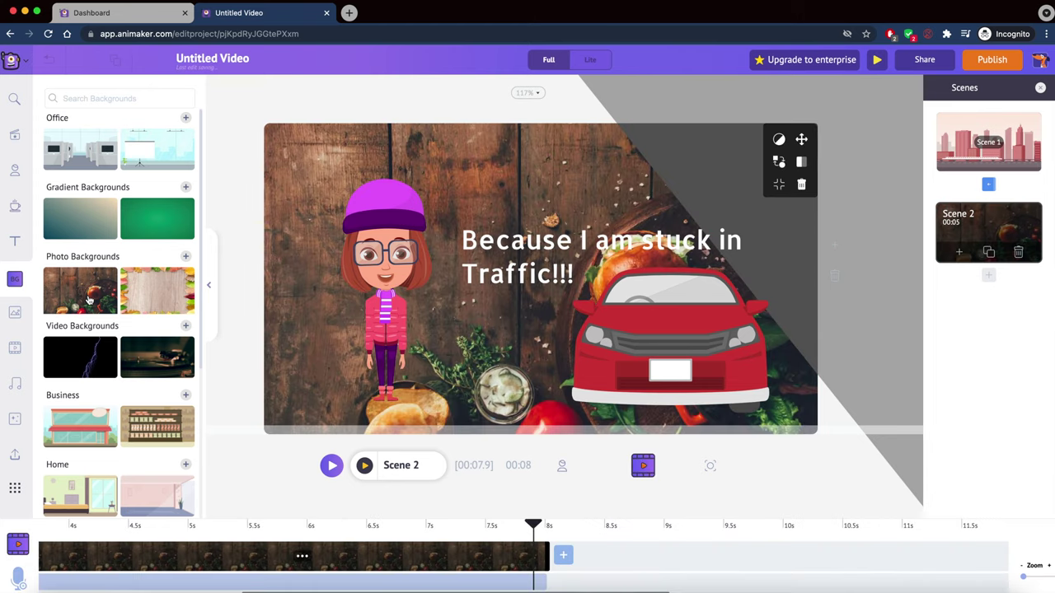
- Search the library for "traffic" videos and set the street clip with palm trees as Scene 2's background
left_click(113, 98)
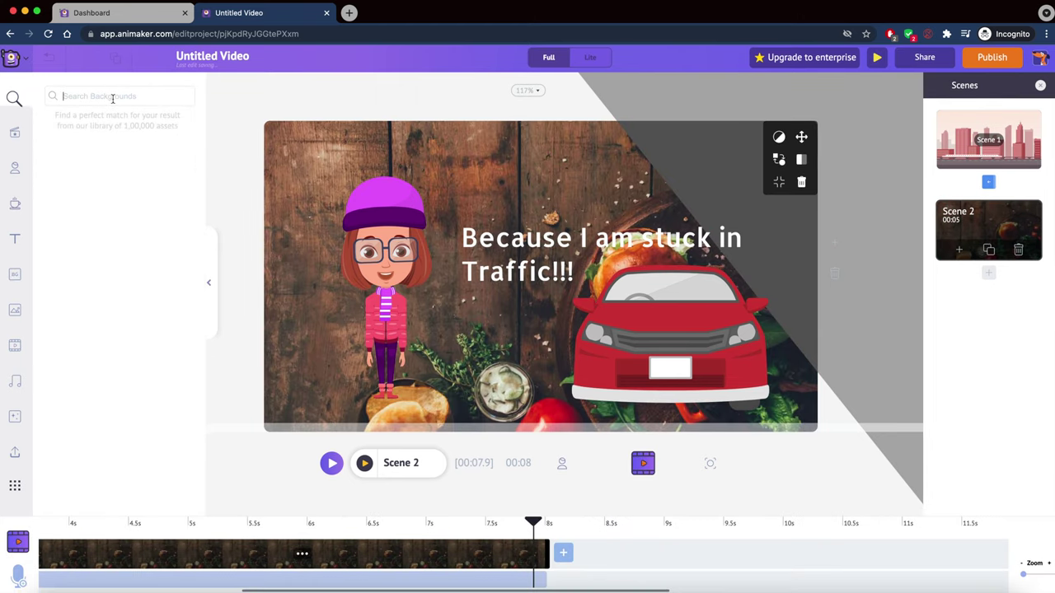
type("city")
key("BackSpace")
key("BackSpace")
key("BackSpace")
type("traffic")
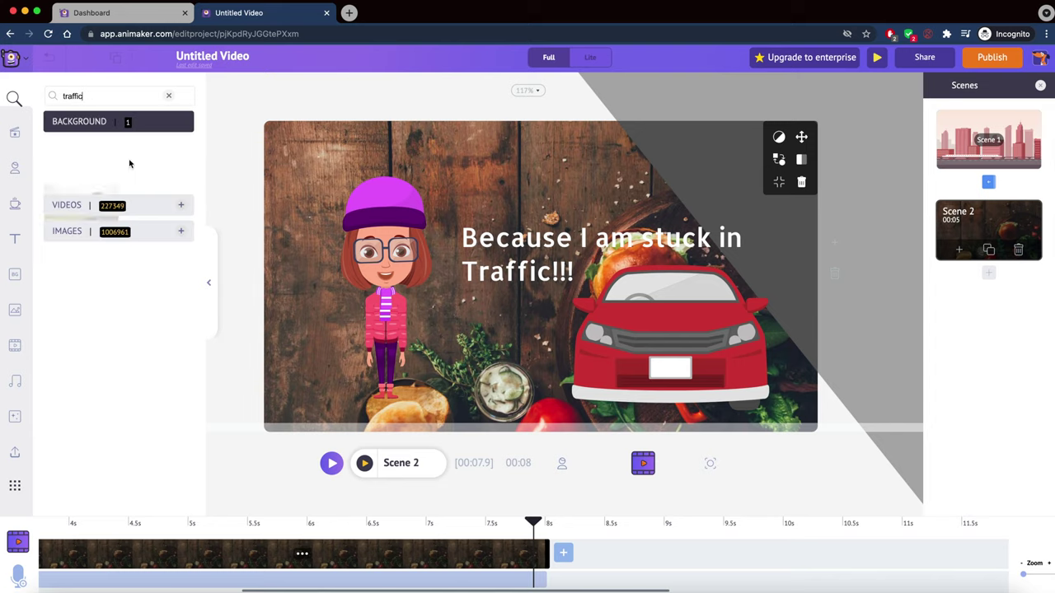
left_click(180, 207)
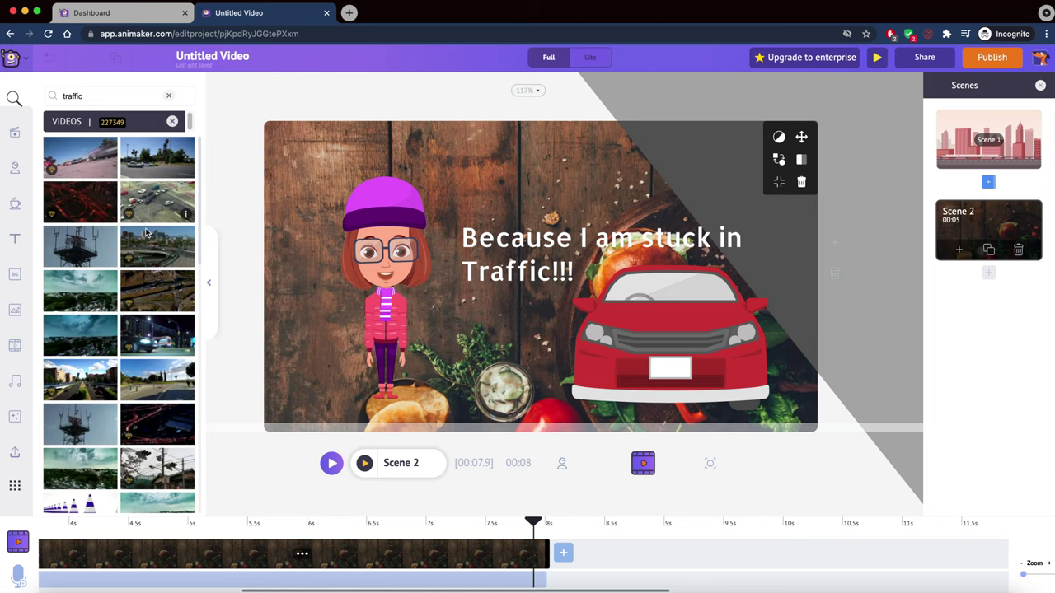
left_click_drag(150, 166, 452, 172)
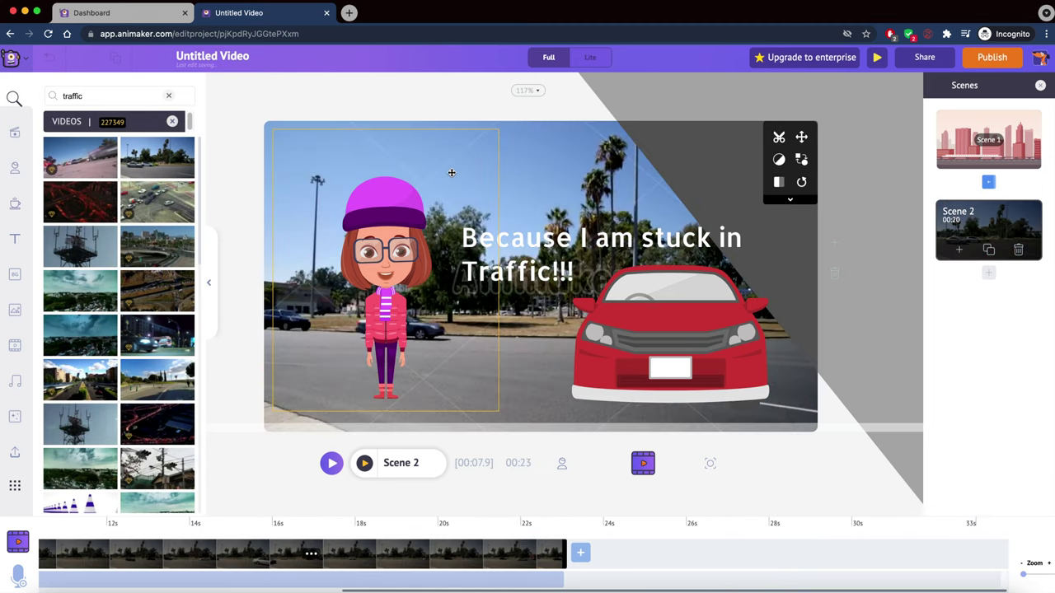
left_click_drag(158, 202, 333, 220)
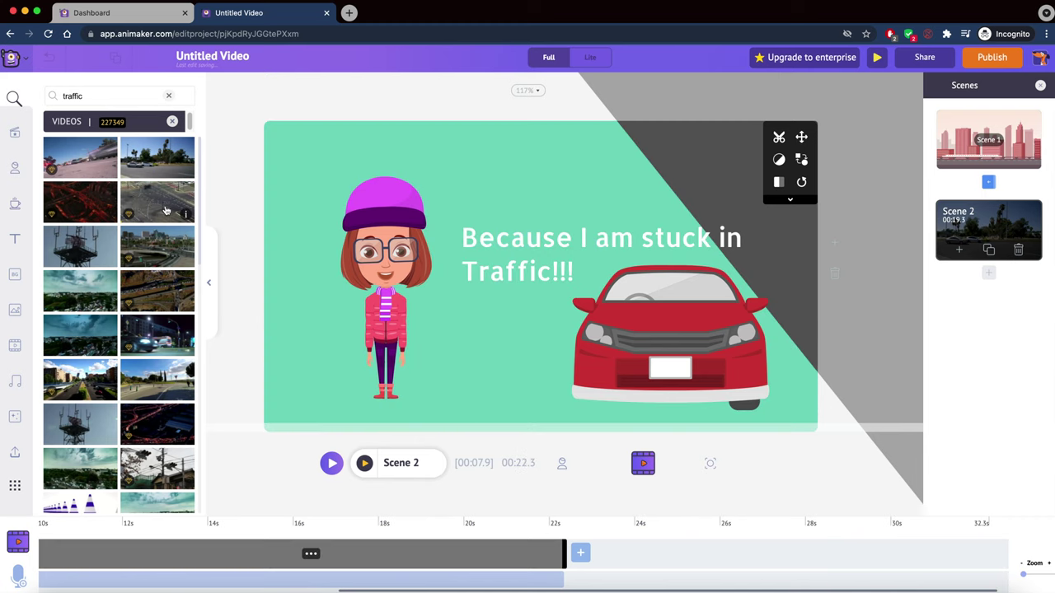
- Browse the girl's actions, search them for "angry" and give her a standing angry action
left_click(333, 221)
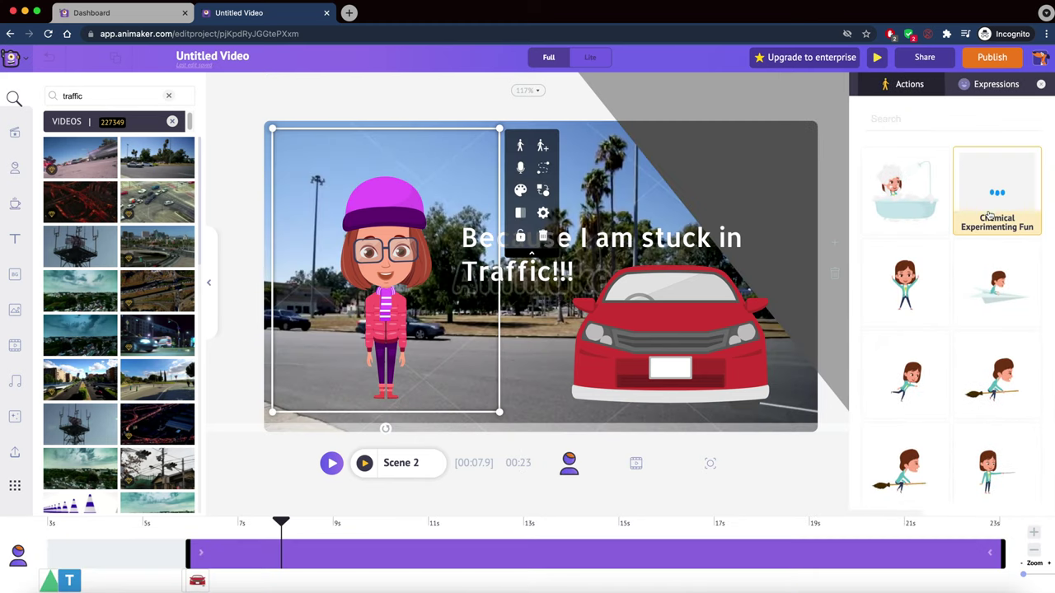
scroll(906, 239, "down", 3)
scroll(993, 255, "down", 2)
scroll(996, 379, "down", 3)
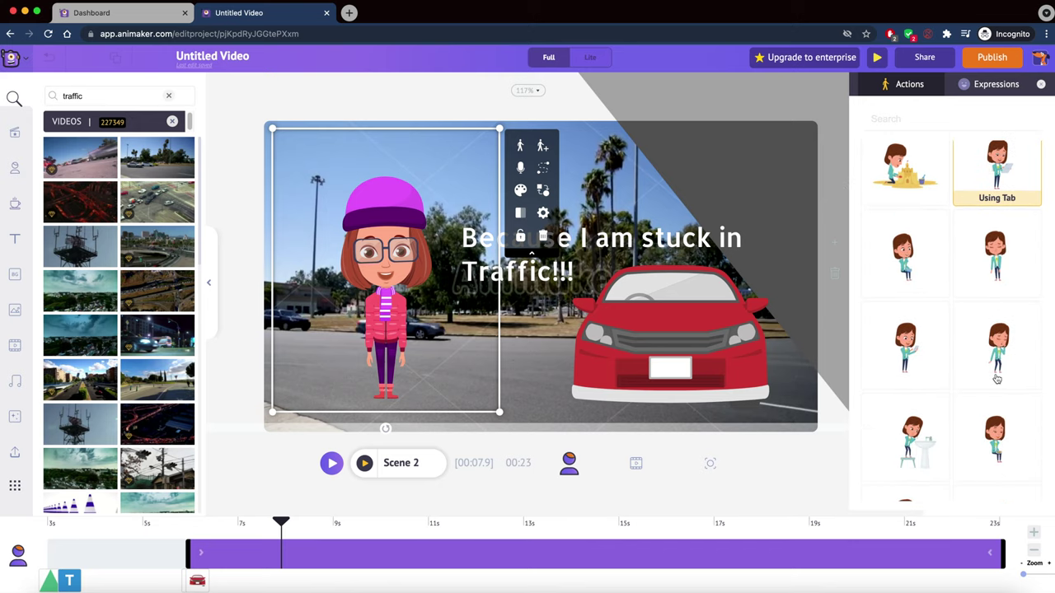
scroll(907, 338, "down", 10)
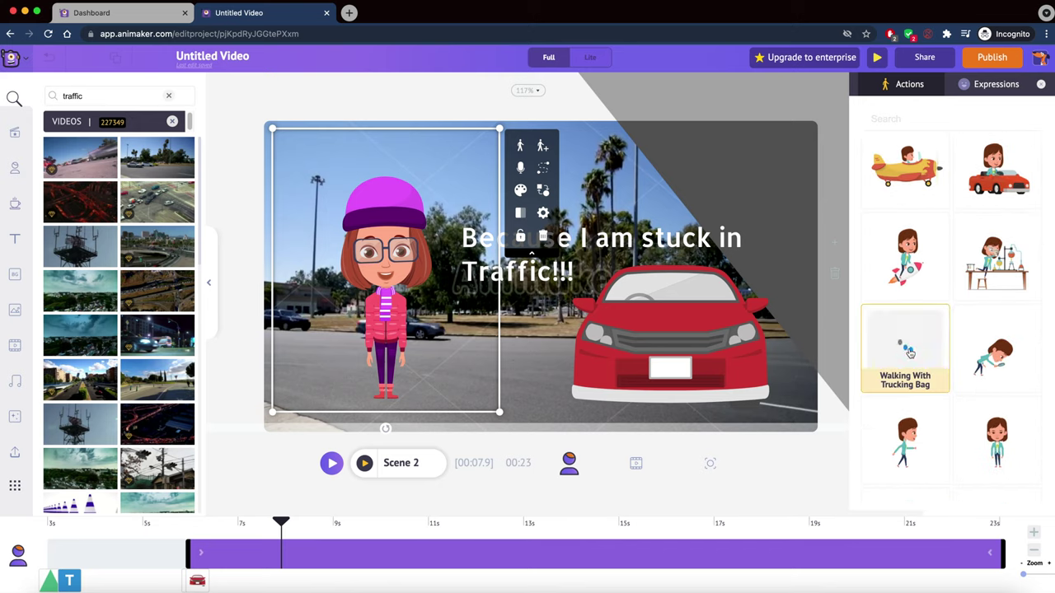
left_click(886, 119)
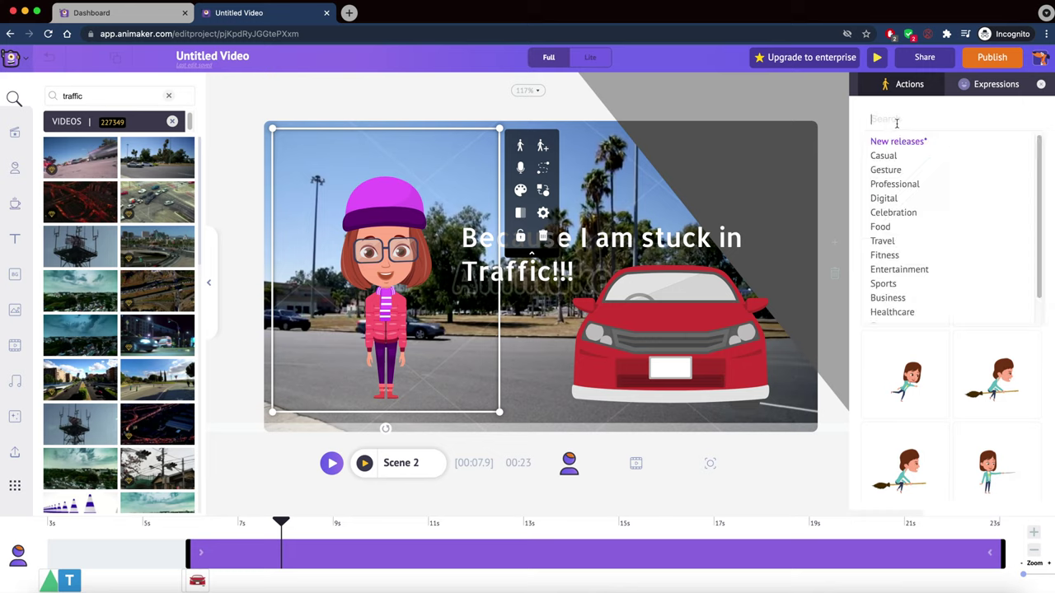
type("angry")
key("Return")
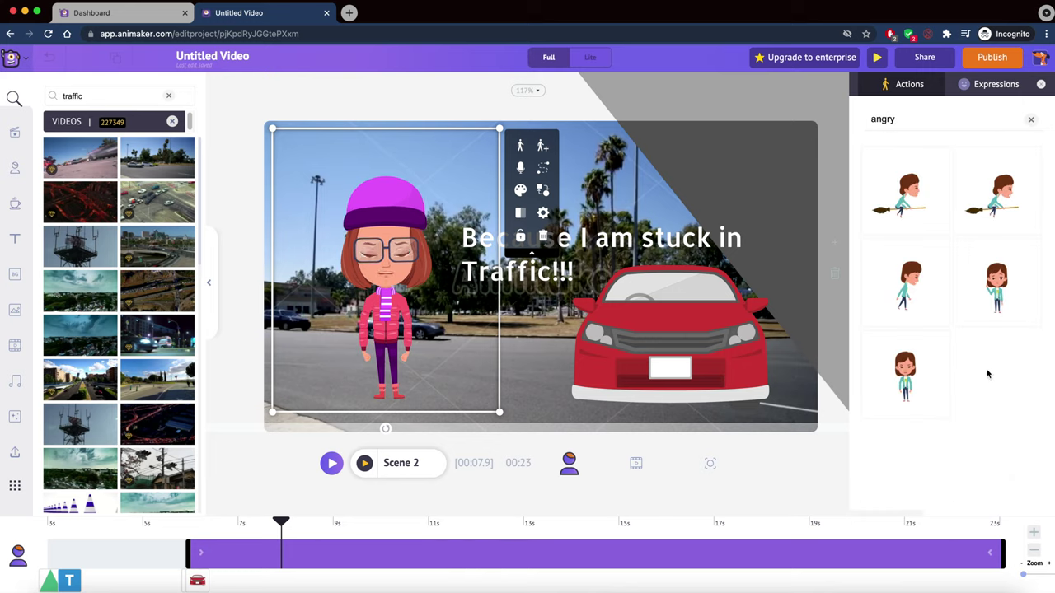
- Apply the last front-facing standing action from the angry results to the girl and preview Scene 2
left_click(875, 403)
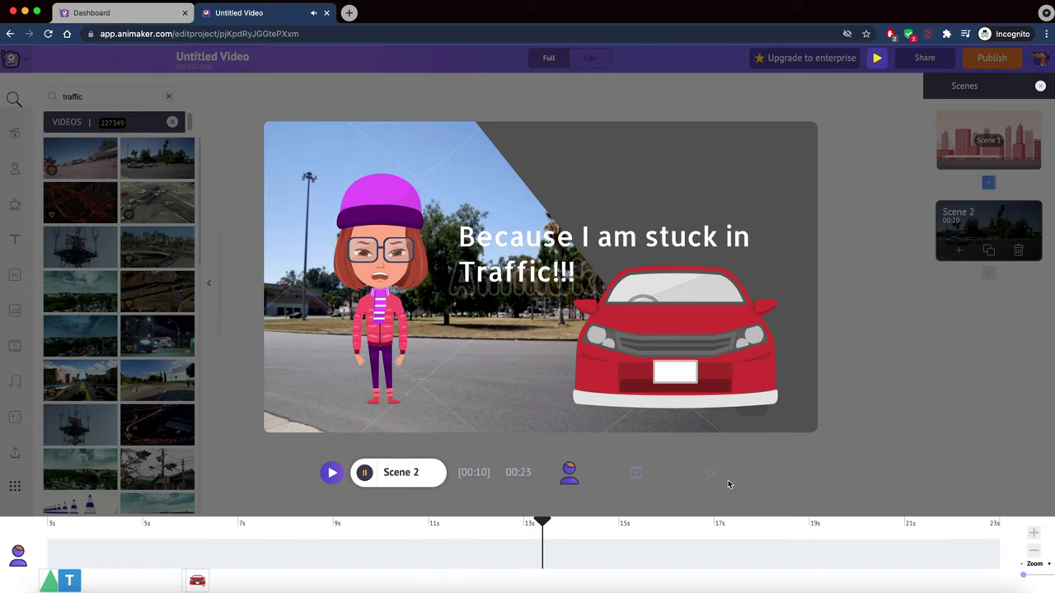
left_click(1018, 259)
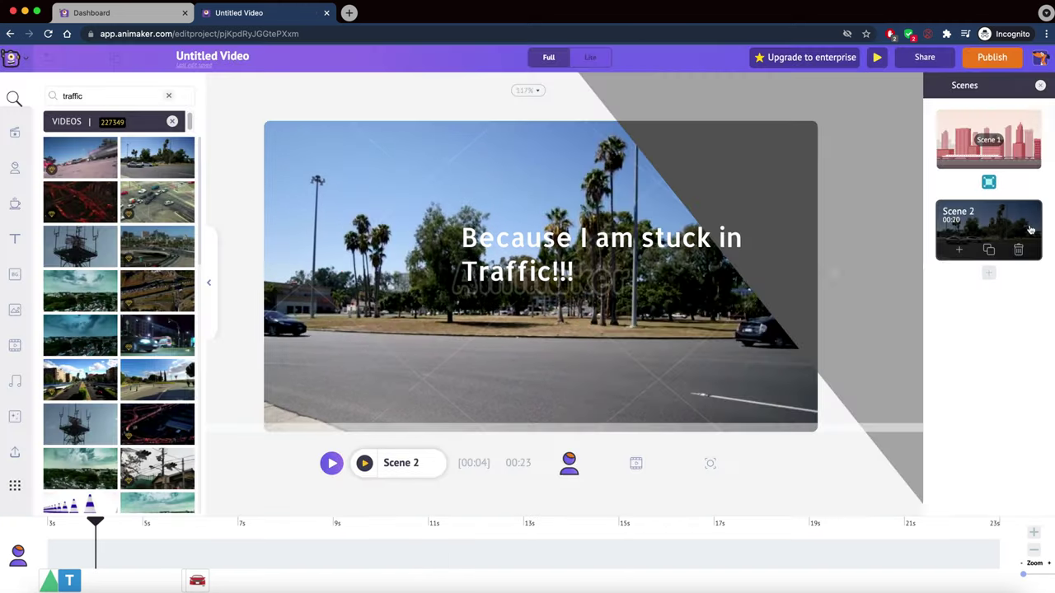
- Replace the transition between Scene 1 and Scene 2 with Blinds Left
left_click(990, 183)
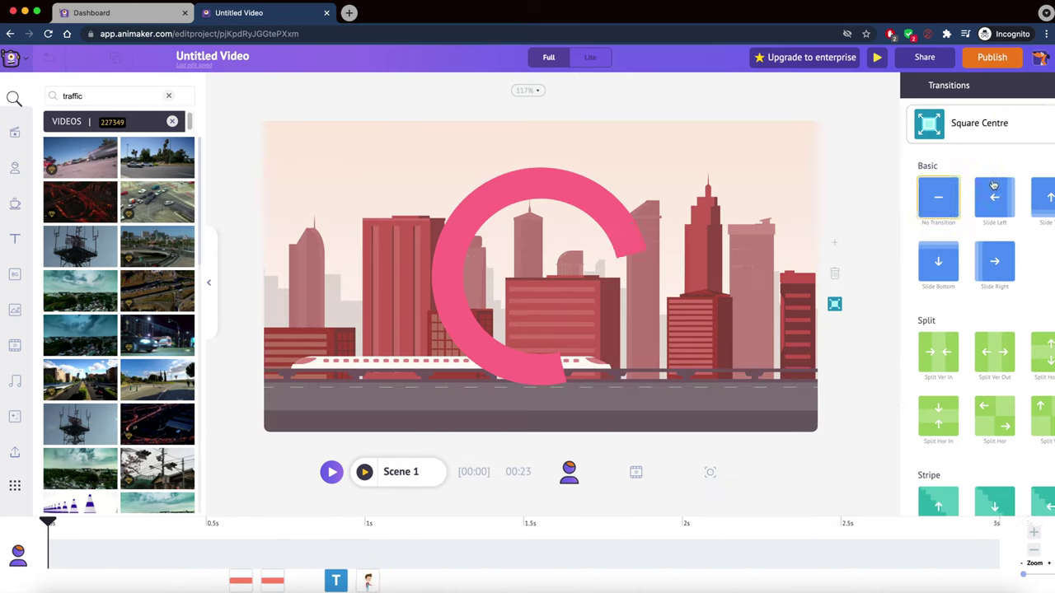
scroll(945, 300, "down", 5)
scroll(950, 347, "down", 3)
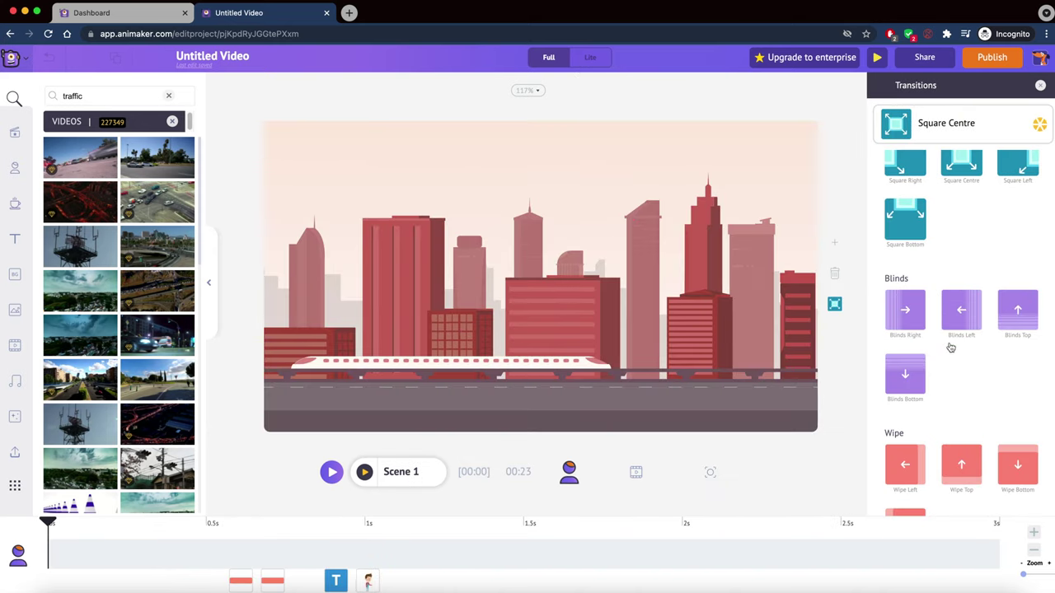
left_click(959, 328)
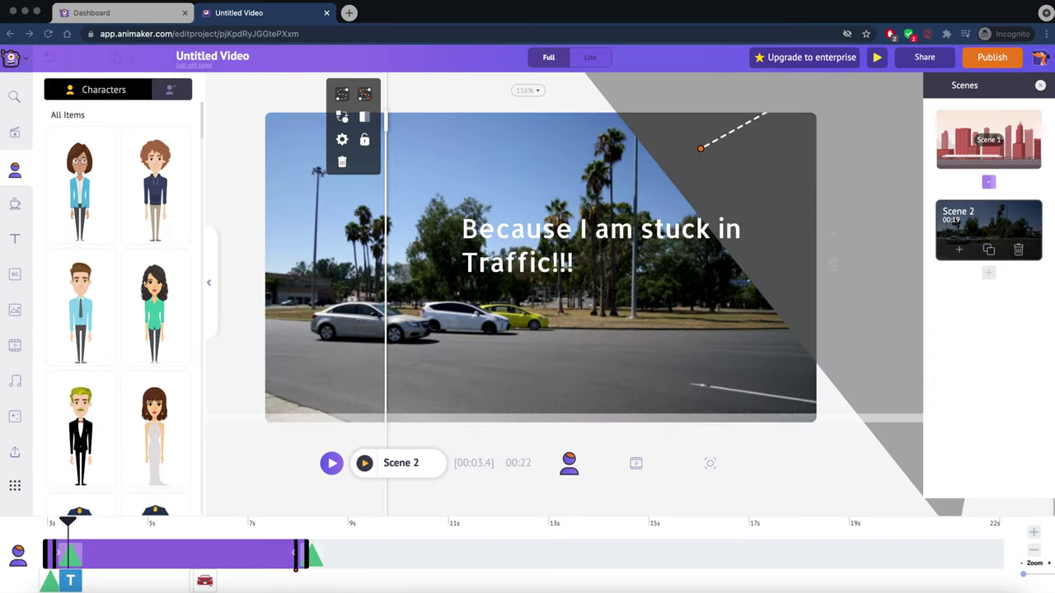
left_click(991, 184)
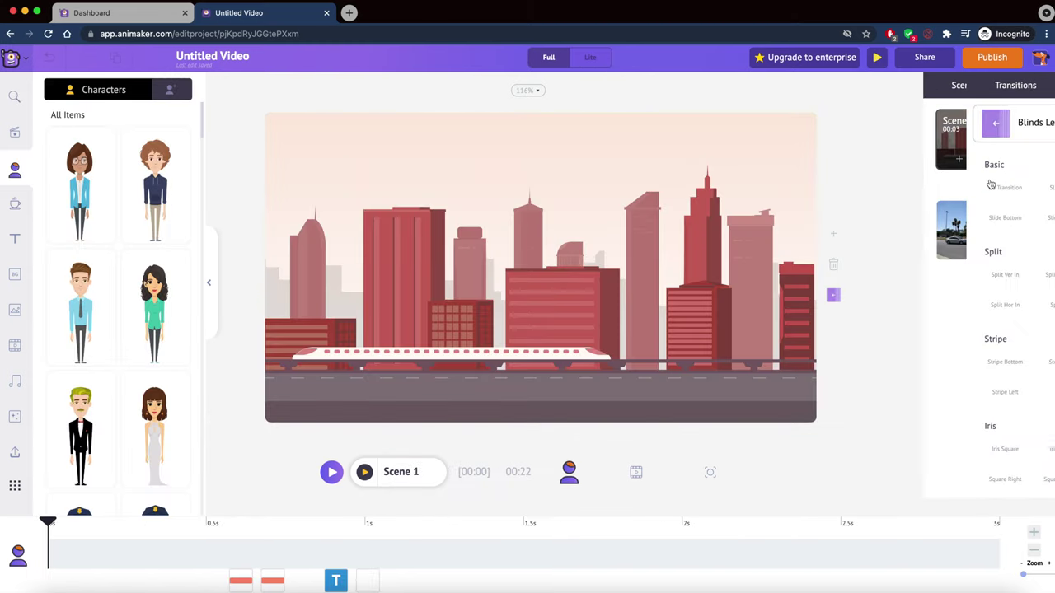
left_click(1041, 86)
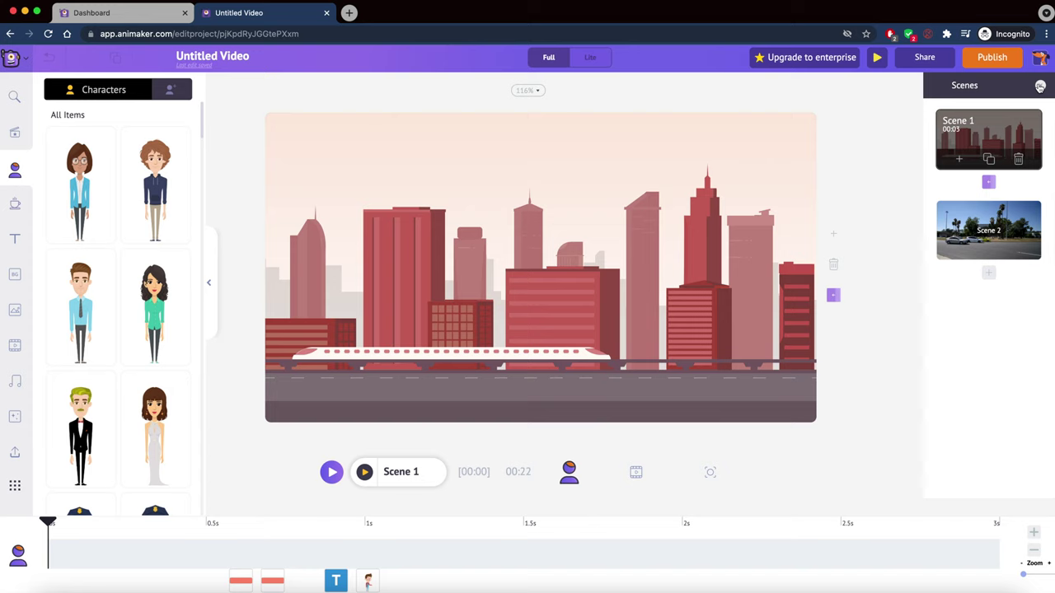
- Add an empty Scene 3 after Scene 2 and set the transition between them to Stripe Bottom
left_click(989, 273)
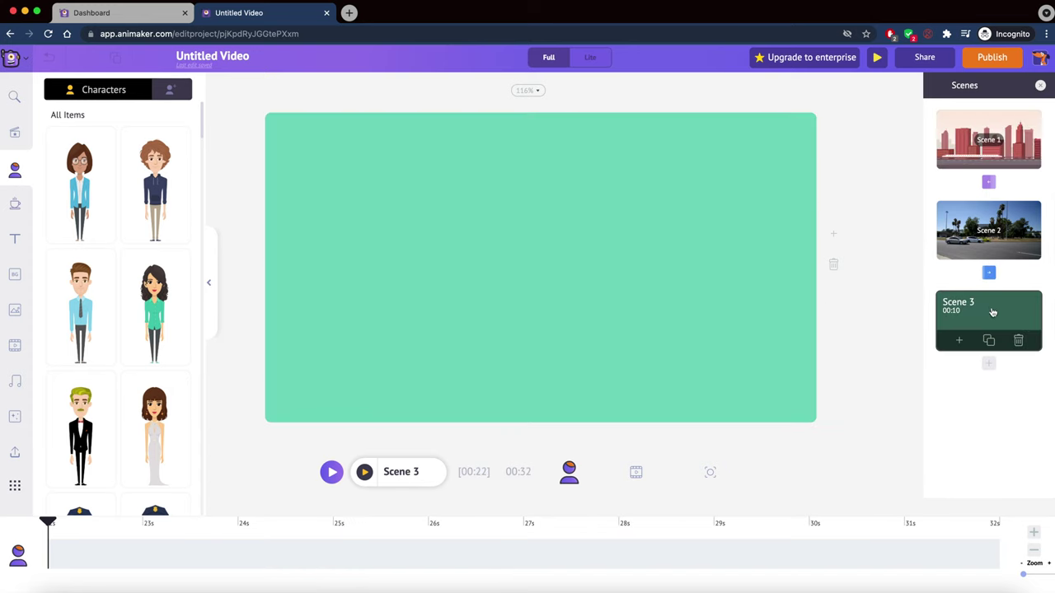
left_click(989, 273)
scroll(937, 316, "down", 5)
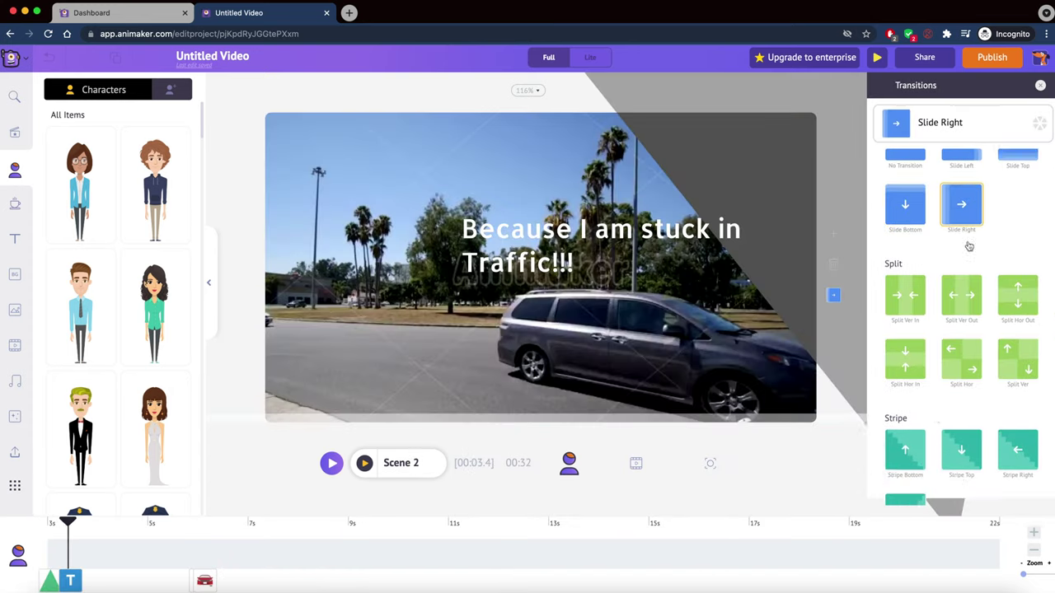
left_click(905, 347)
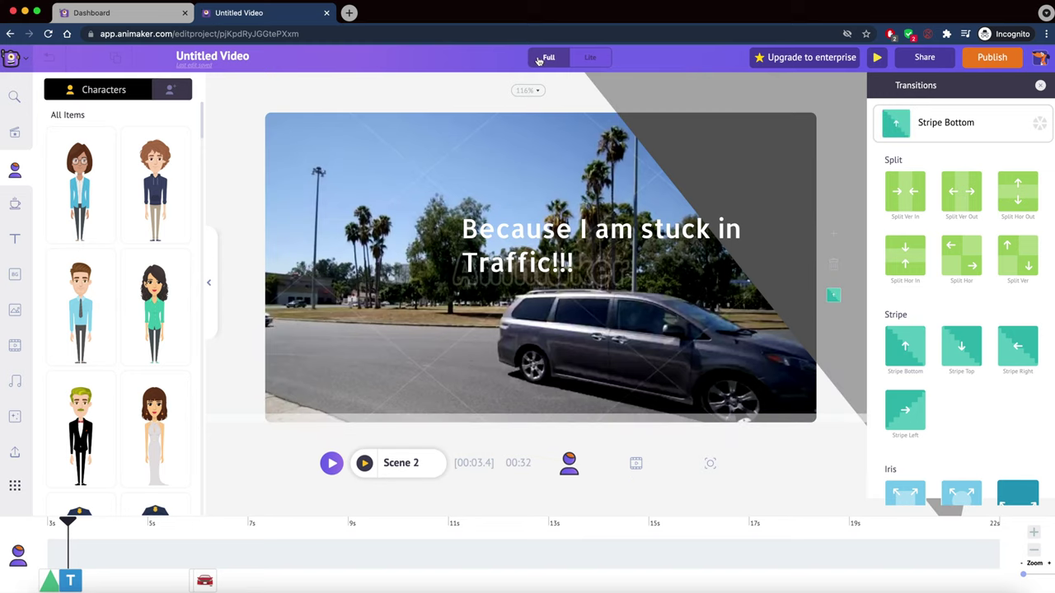
- View the project in the Lite editor and return to the Full editor
left_click(588, 59)
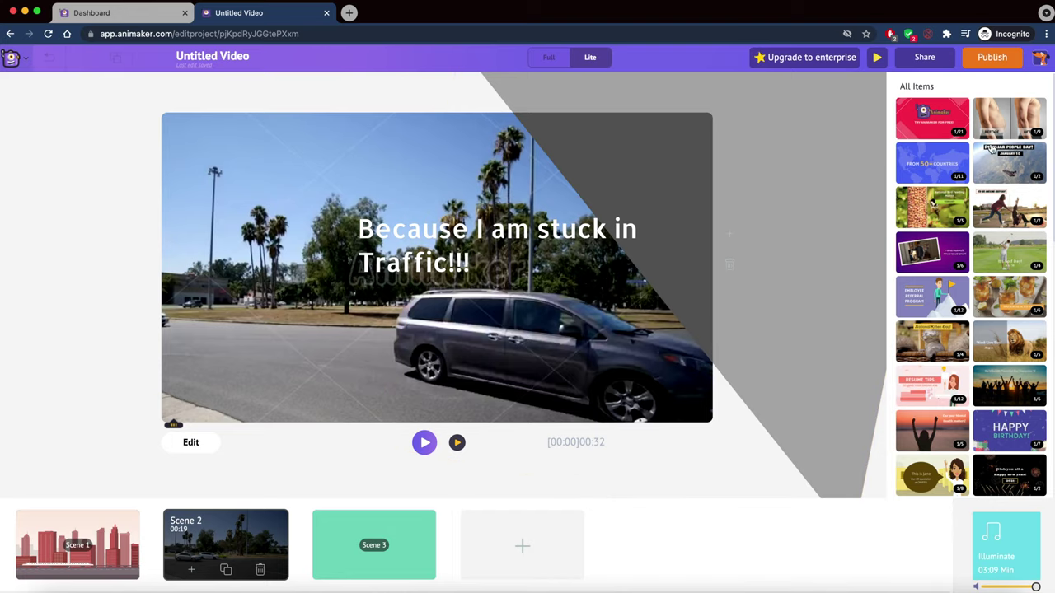
left_click(549, 58)
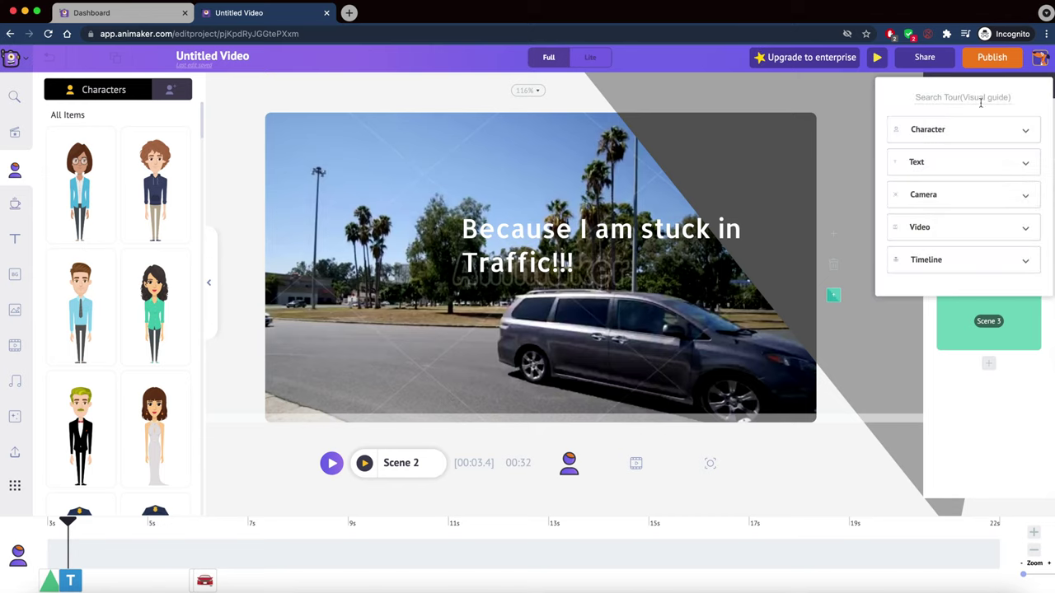
- Browse the visual guide tours, including the Character and Text topics, and close the guide
left_click(965, 130)
scroll(969, 183, "down", 3)
scroll(969, 188, "down", 5)
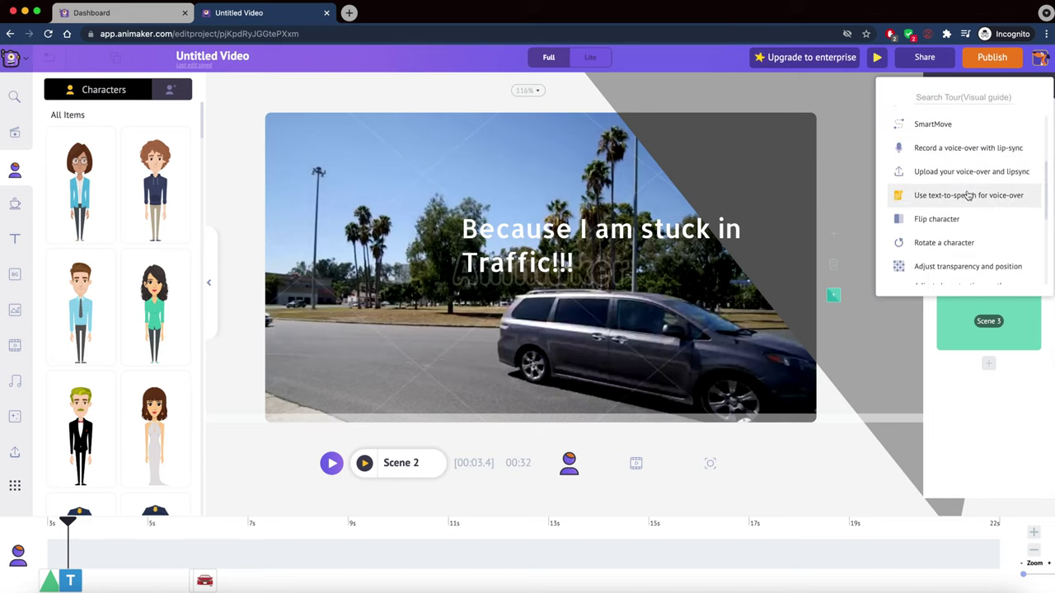
left_click(969, 176)
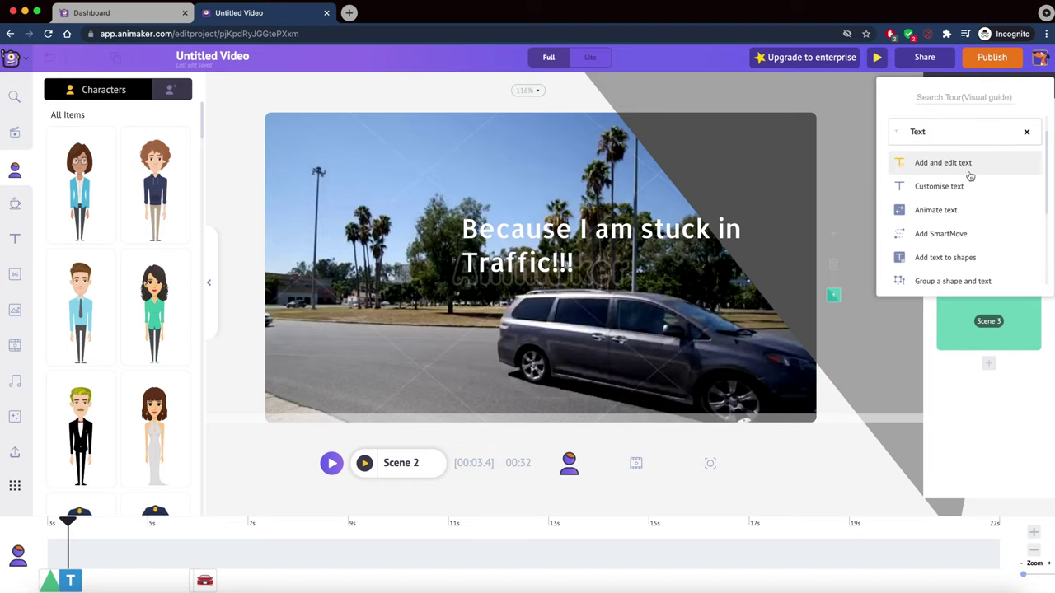
scroll(958, 215, "down", 4)
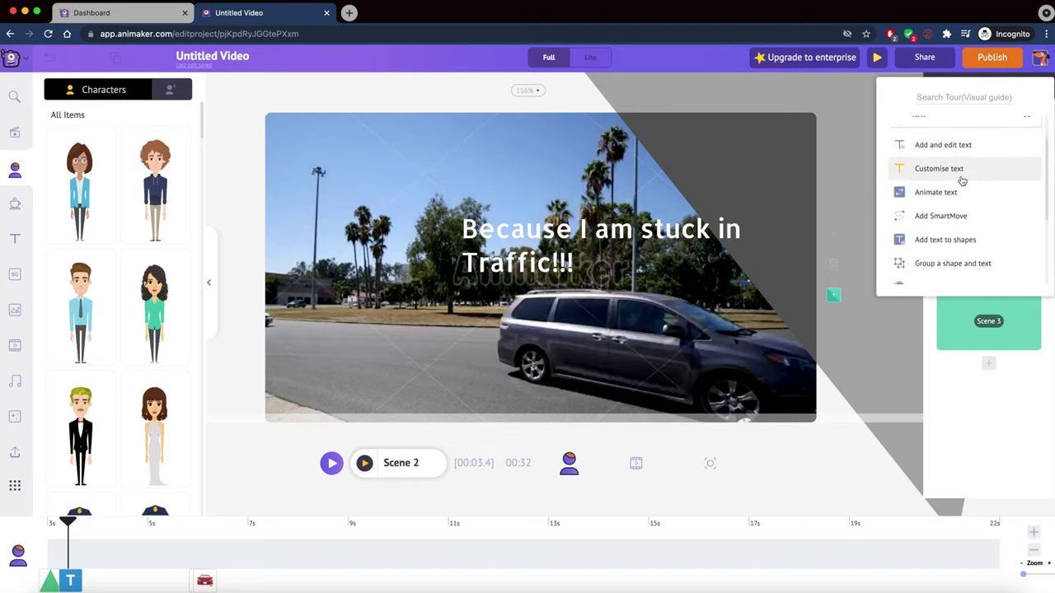
left_click(960, 200)
scroll(923, 198, "down", 2)
left_click(252, 117)
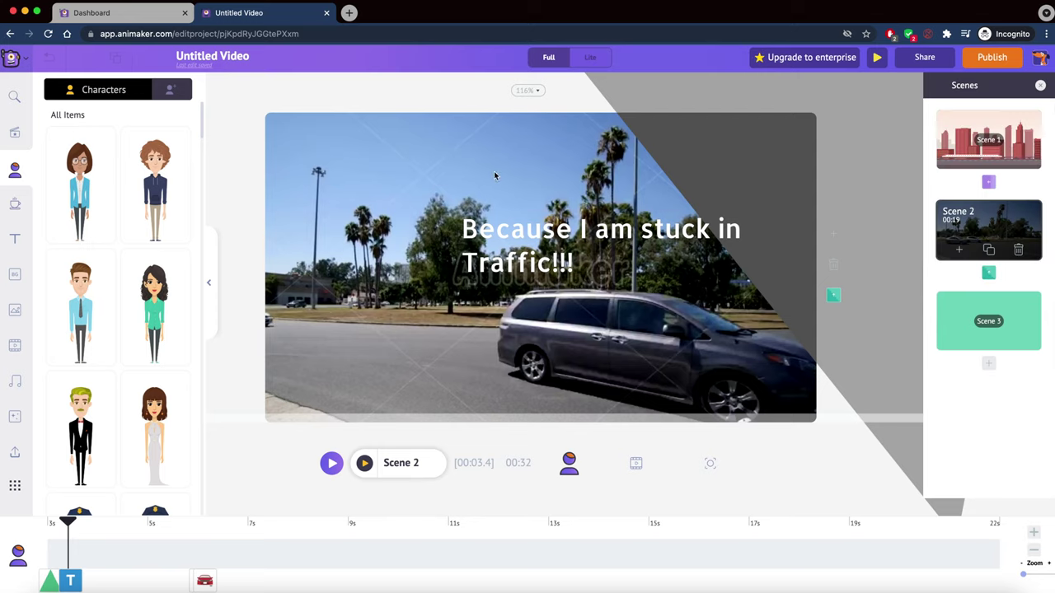
left_click(16, 63)
- Export the project as a downloadable video, trying the 4k Ultra HD 2160p option and reviewing the download settings
left_click(952, 57)
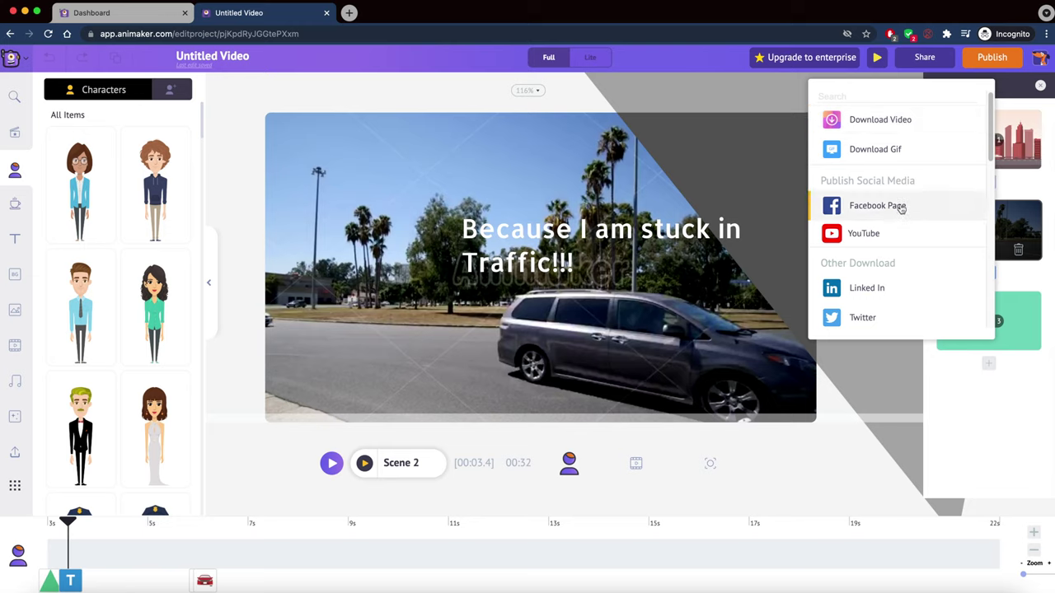
left_click(886, 122)
left_click(890, 203)
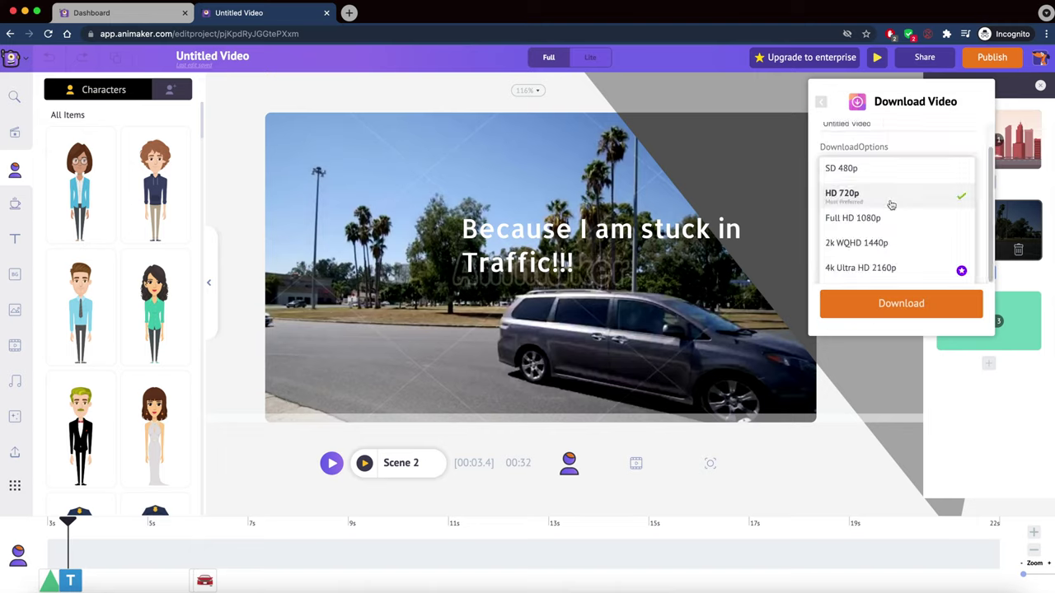
left_click(897, 270)
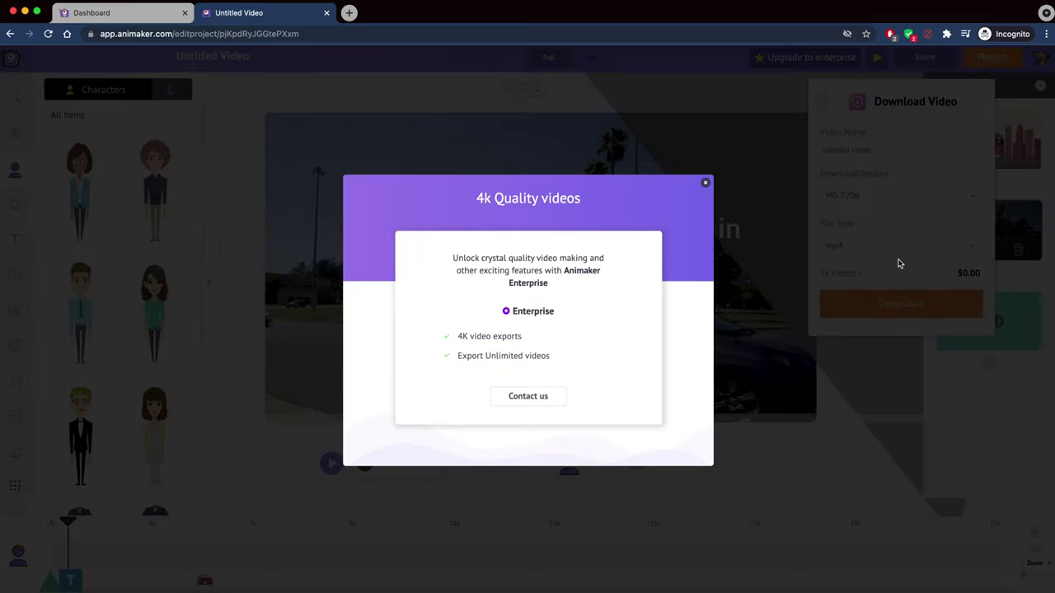
left_click(706, 184)
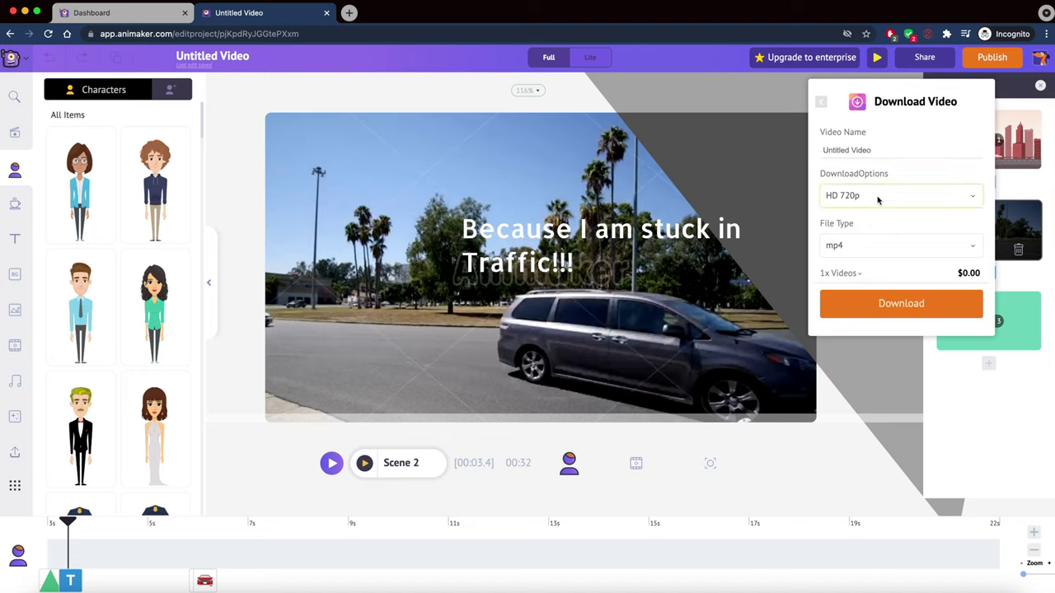
left_click(878, 198)
left_click(879, 243)
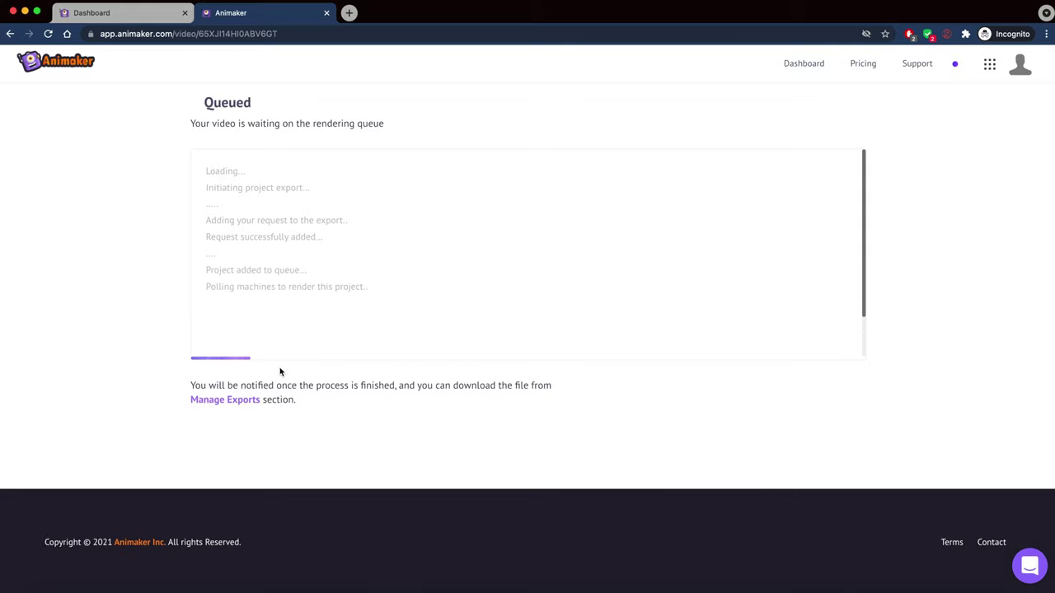
- Start a new horizontal video from templates on the dashboard and close the old dashboard page
left_click(152, 17)
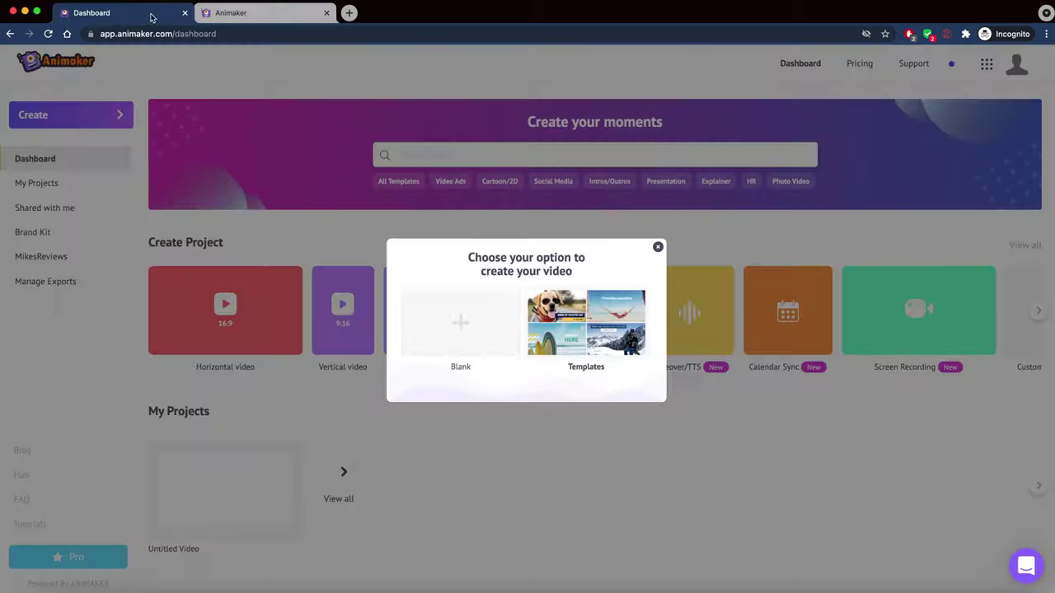
left_click(659, 249)
left_click(224, 314)
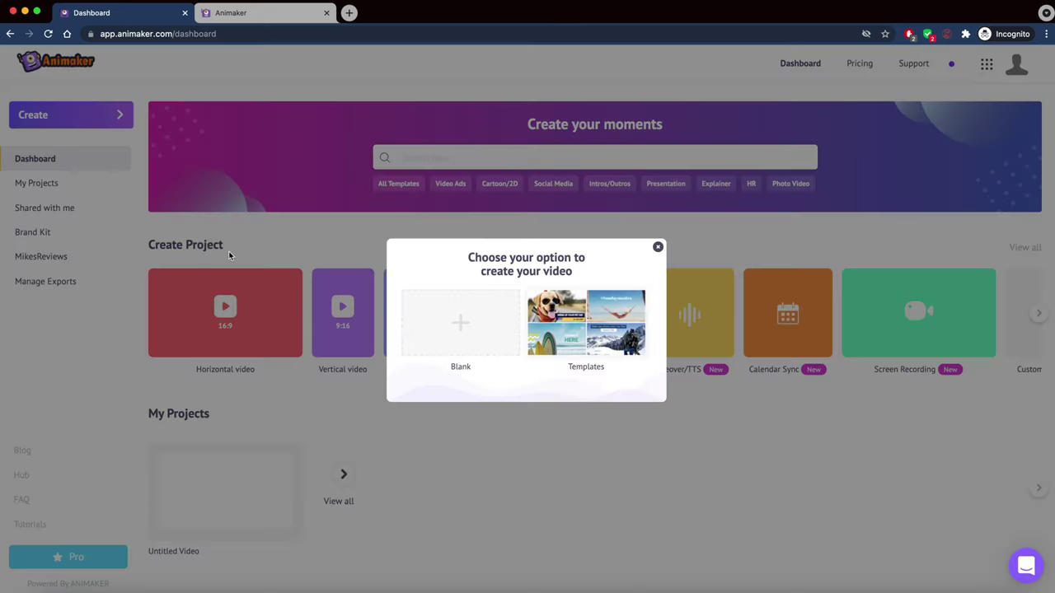
left_click(571, 308)
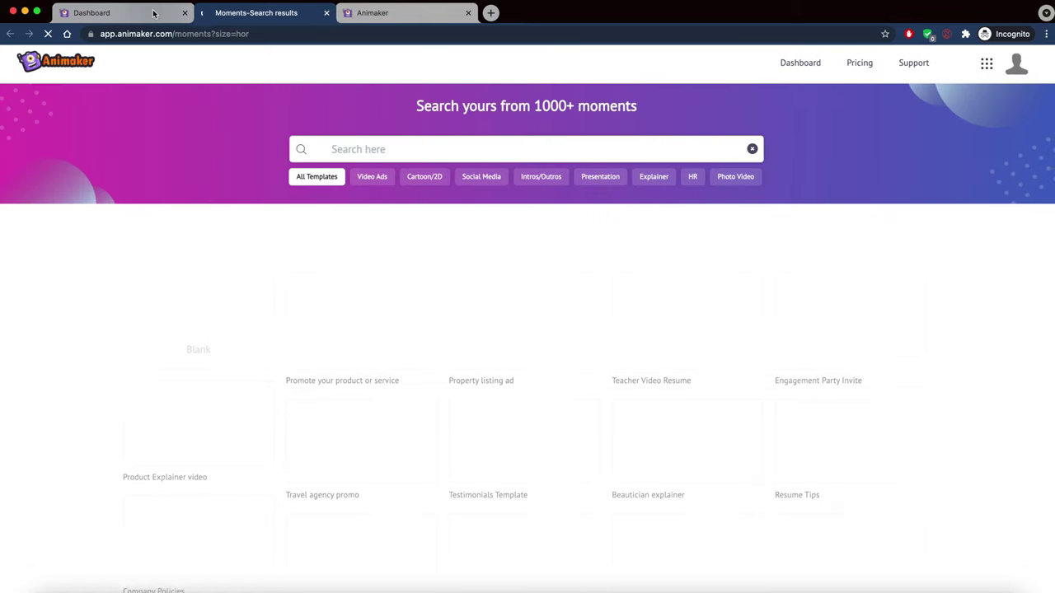
left_click(184, 12)
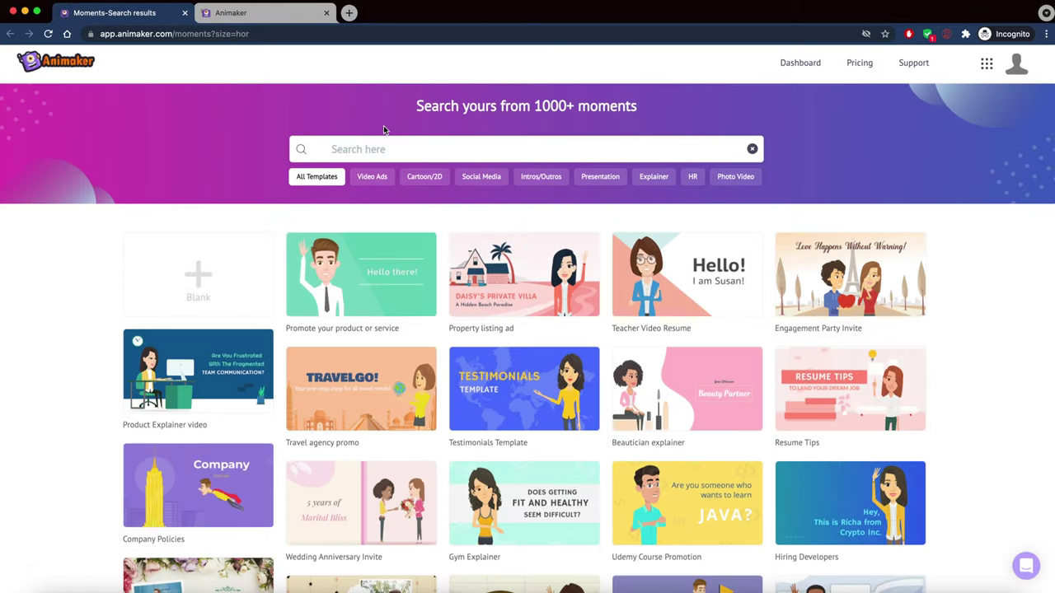
- Browse the Video Ads and Social Media templates and use the DJ Party Invite template
left_click(372, 176)
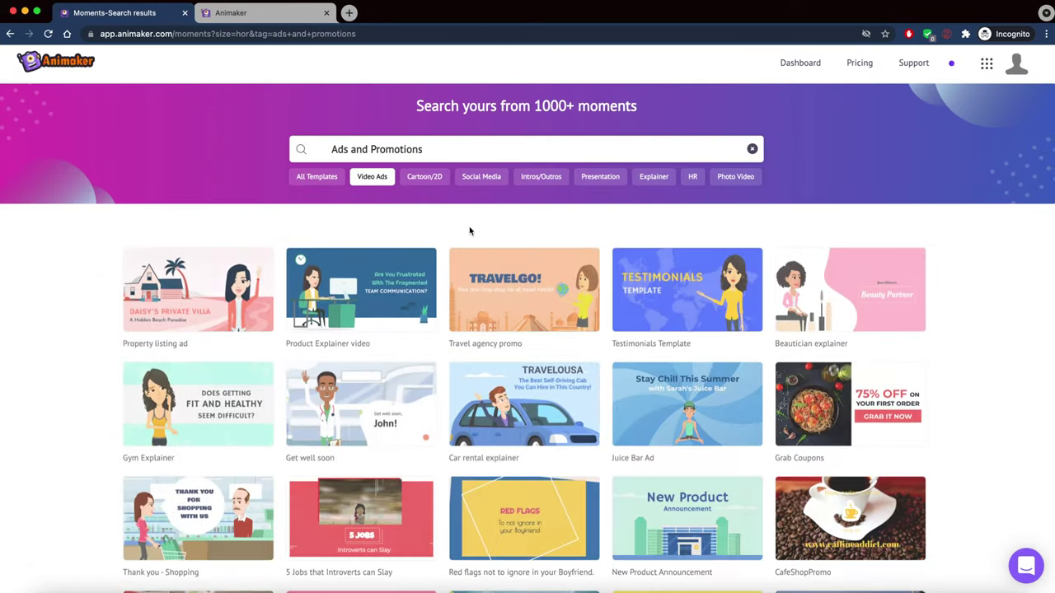
scroll(430, 333, "down", 2)
scroll(430, 333, "down", 1)
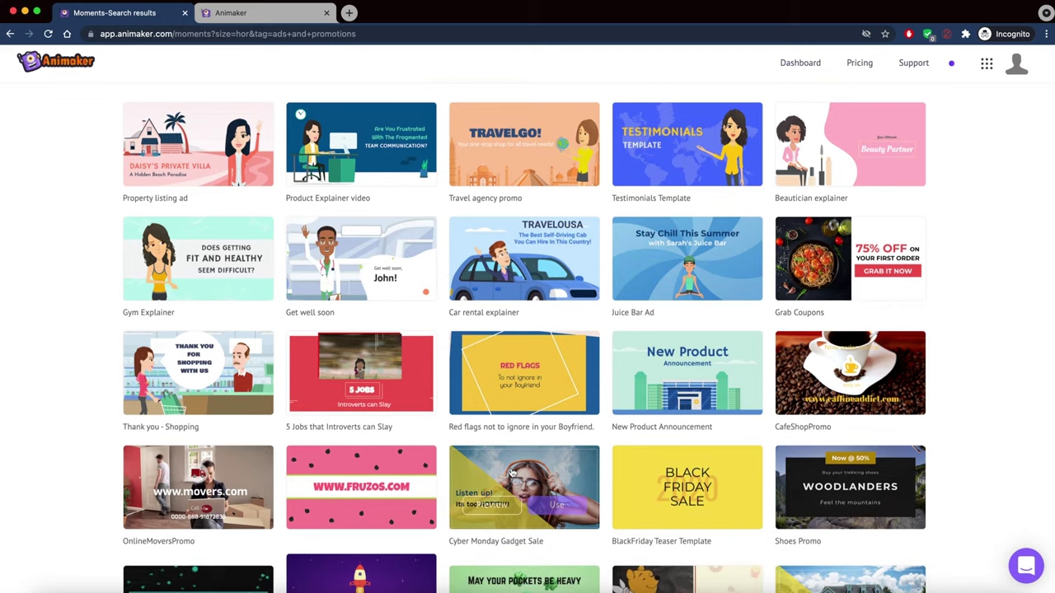
scroll(486, 330, "up", 3)
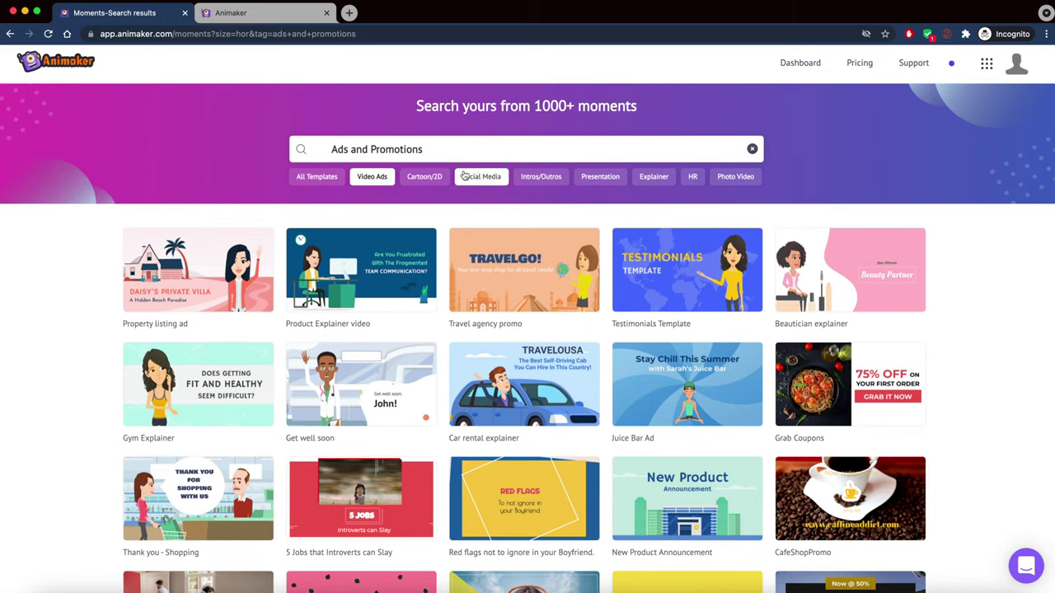
left_click(481, 177)
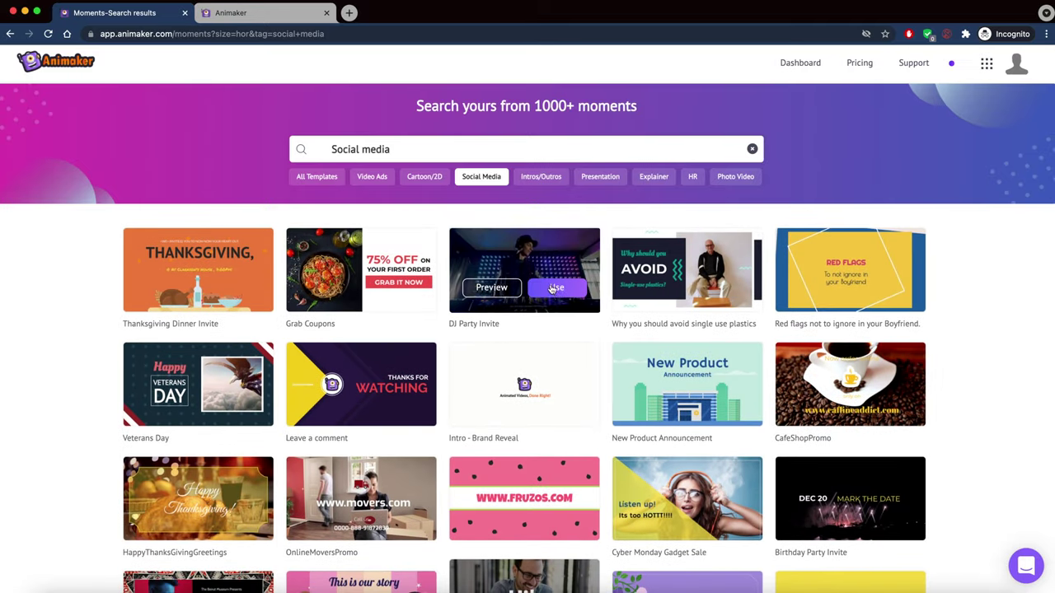
left_click(555, 290)
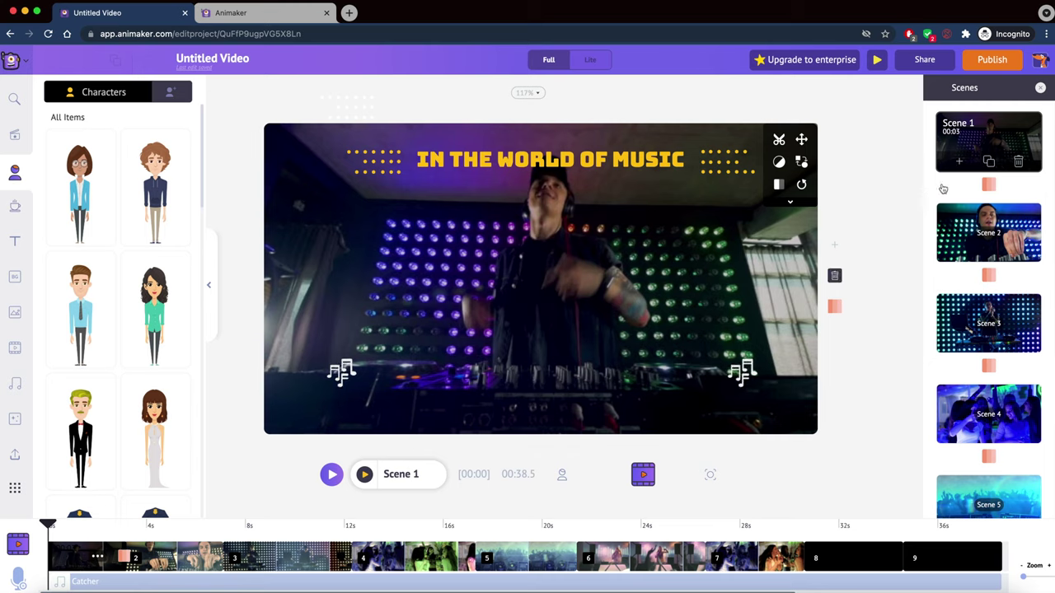
- Look through the template's scenes, including Scene 9 and Scene 8, and play the video from Scene 1
scroll(990, 418, "down", 5)
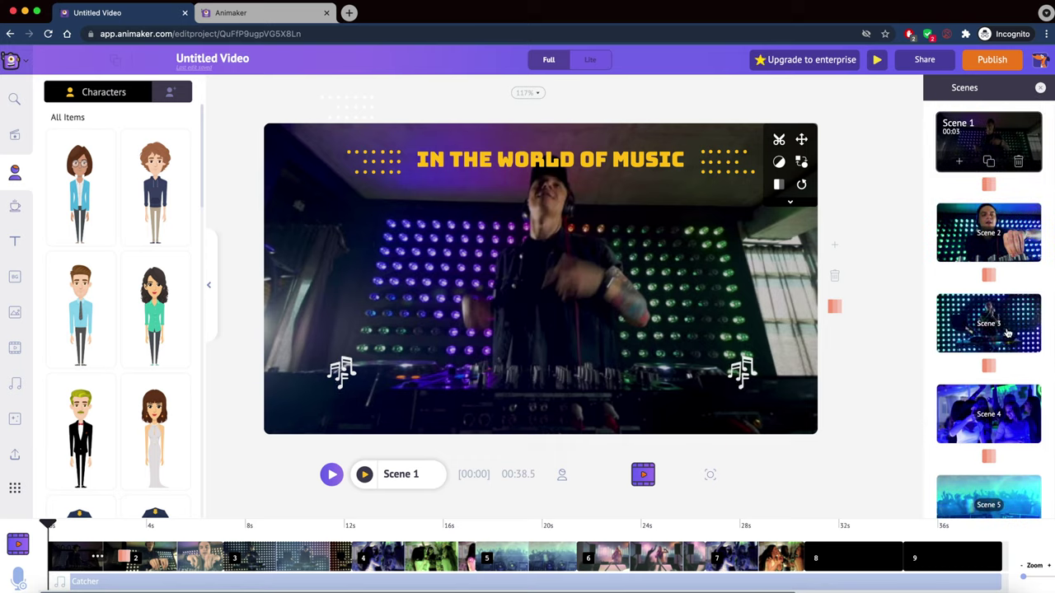
scroll(1001, 462, "down", 10)
left_click(1003, 466)
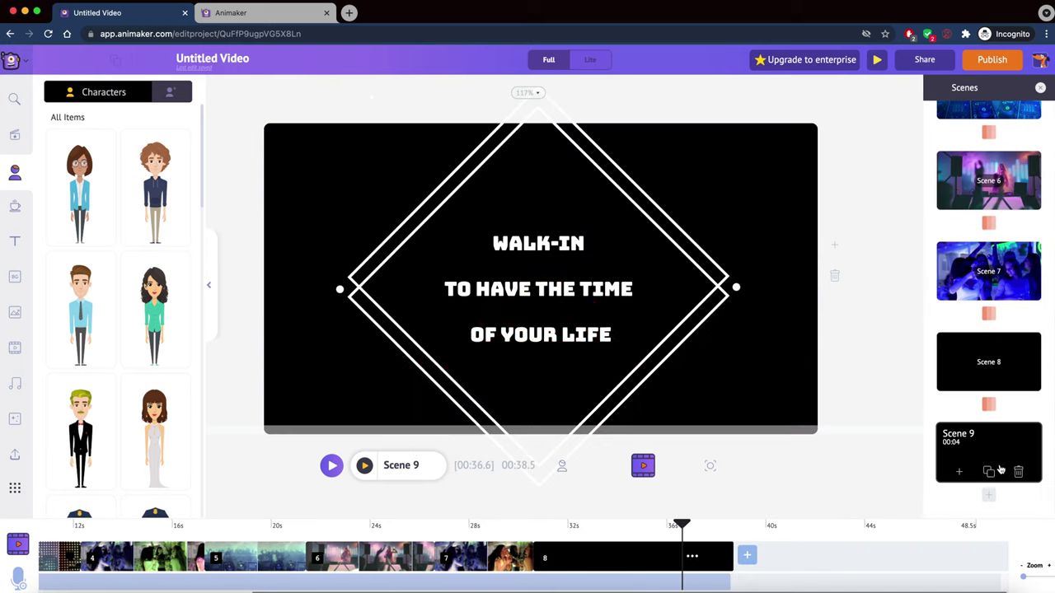
left_click(993, 362)
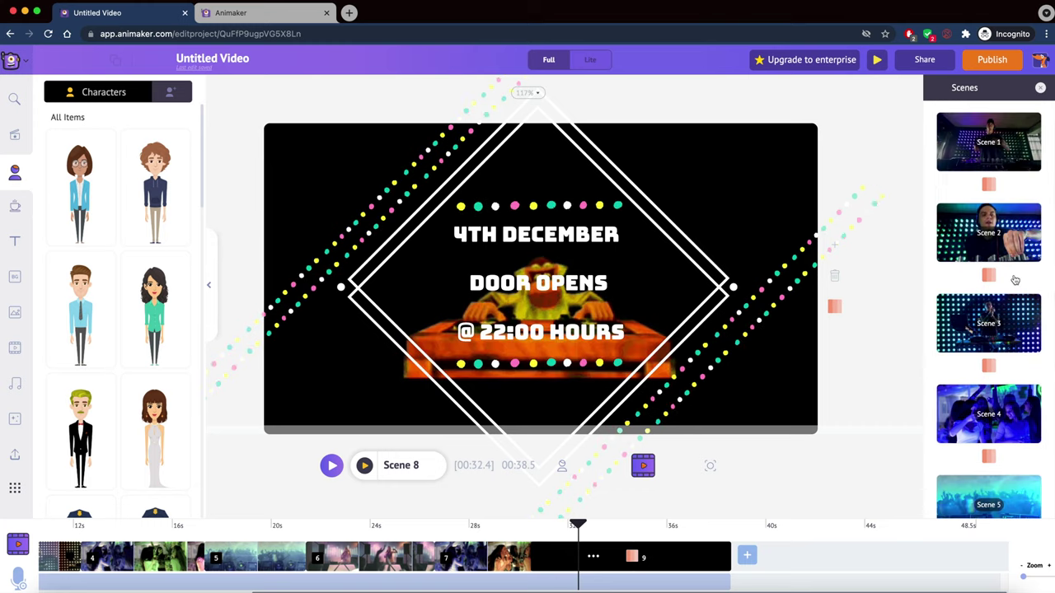
left_click(366, 466)
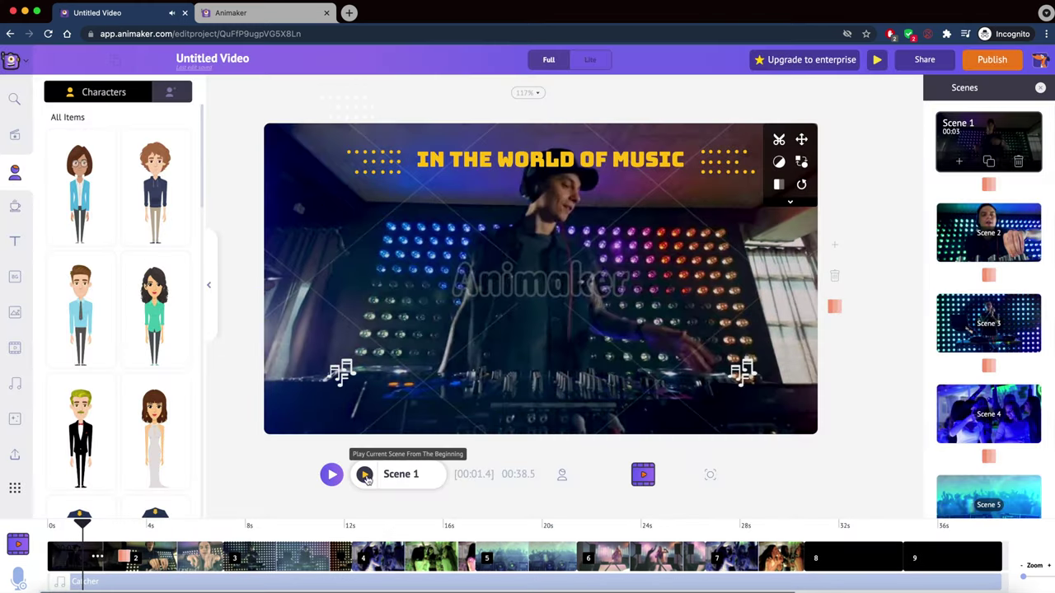
left_click(332, 475)
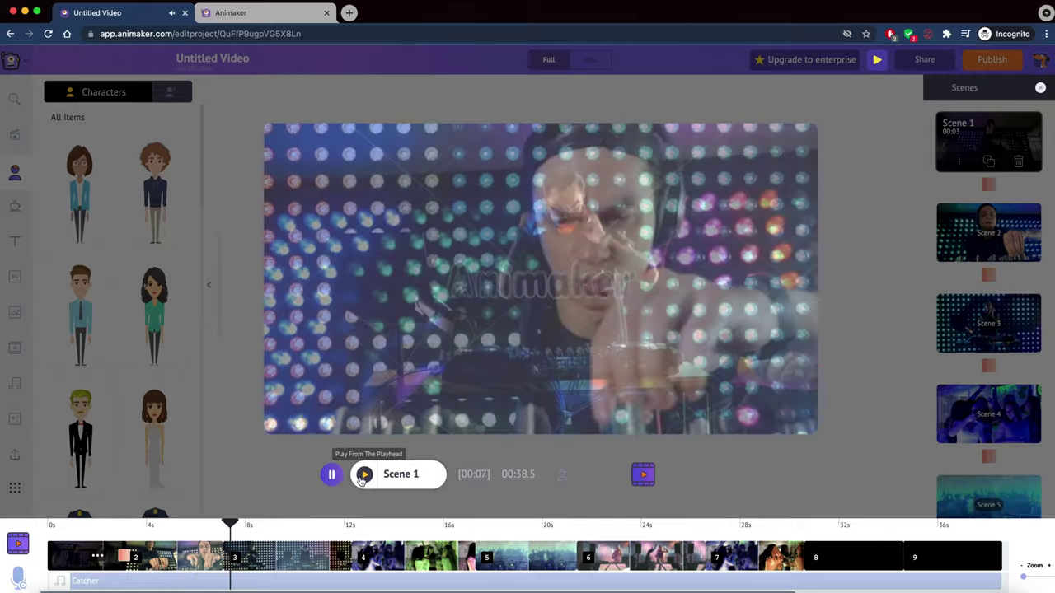
- Stop the playback and add the woman with glasses and a blue jacket to Scene 1, using an angry raised-fists action
left_click(171, 541)
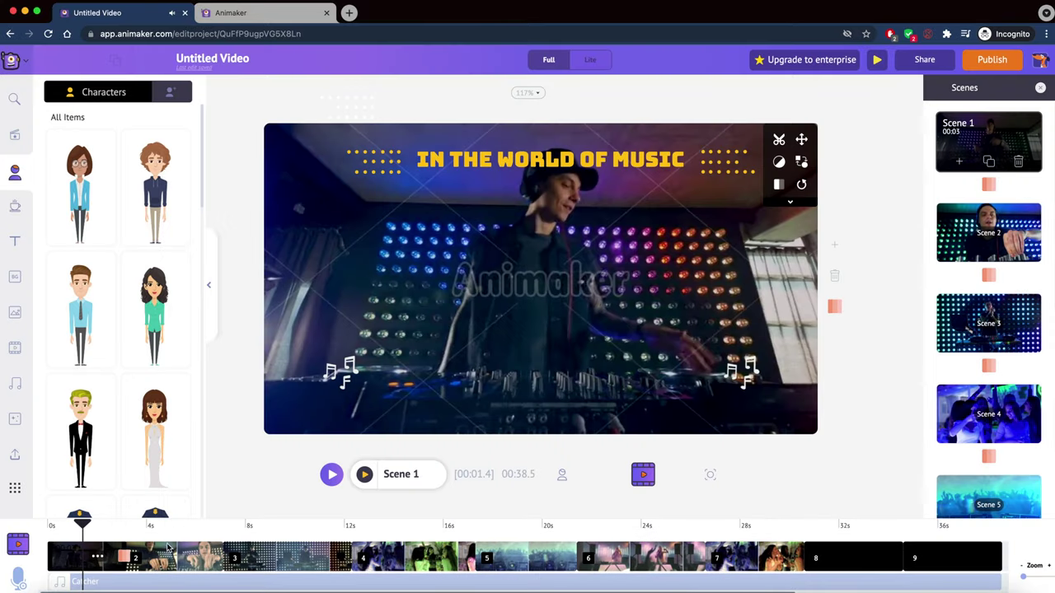
left_click_drag(72, 179, 404, 132)
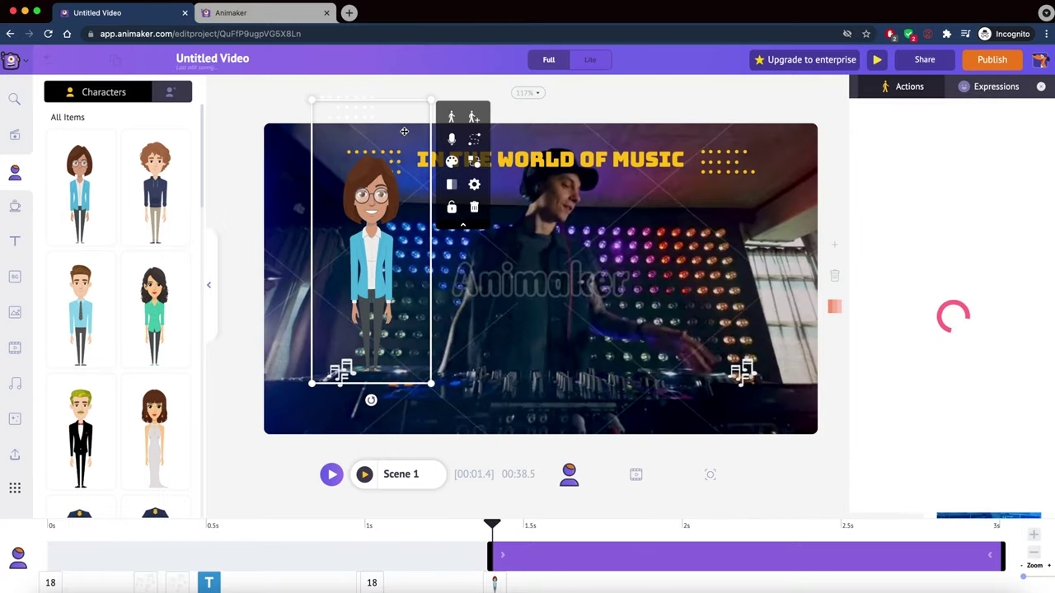
left_click(235, 206)
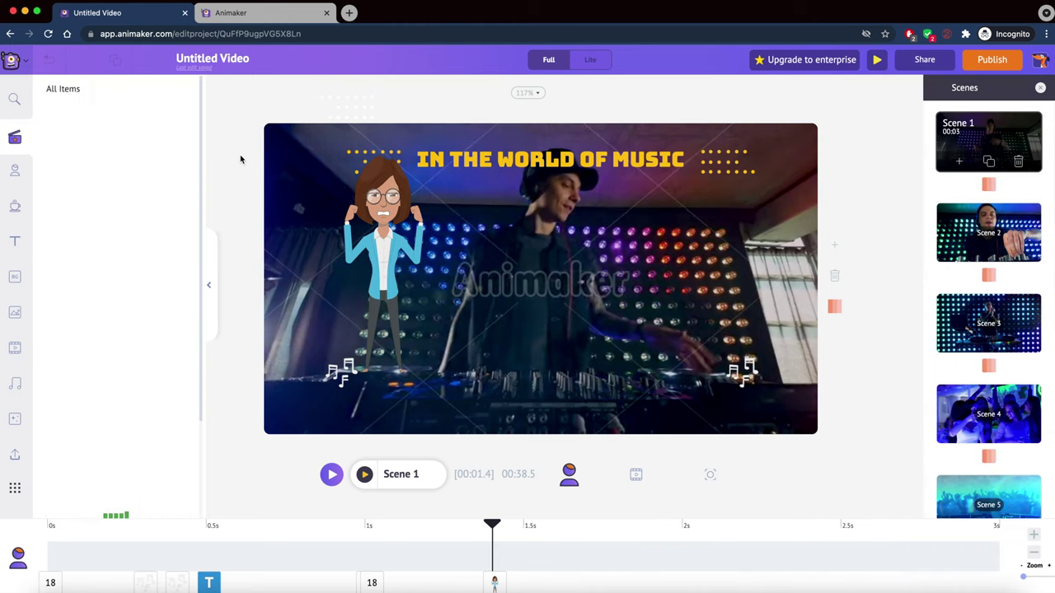
- Replace the Scene 1 heading text with "WHAT IN THE WORLD?"
left_click(501, 160)
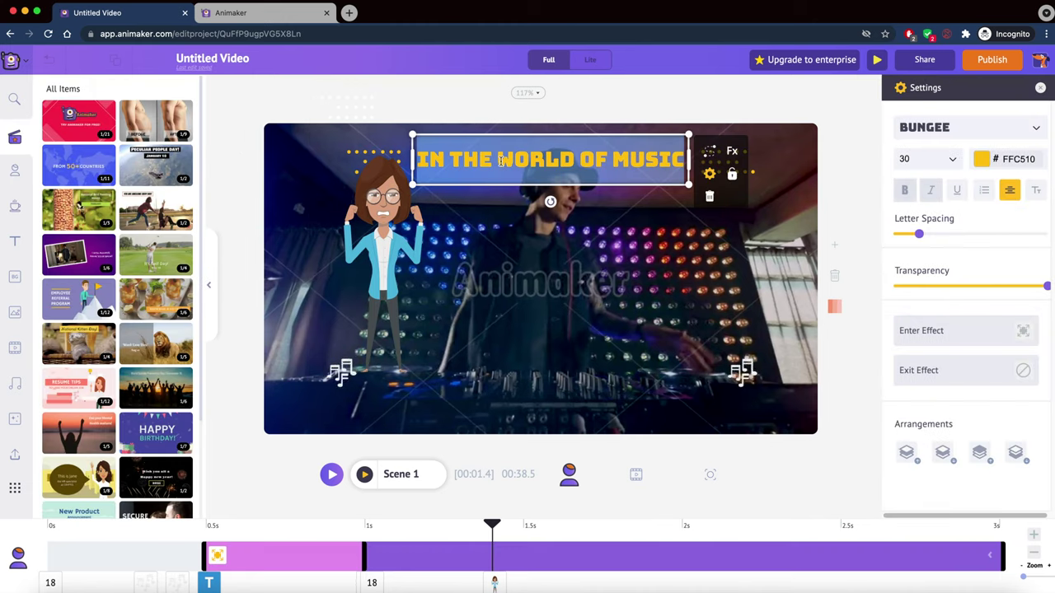
type("WHAT IN TH")
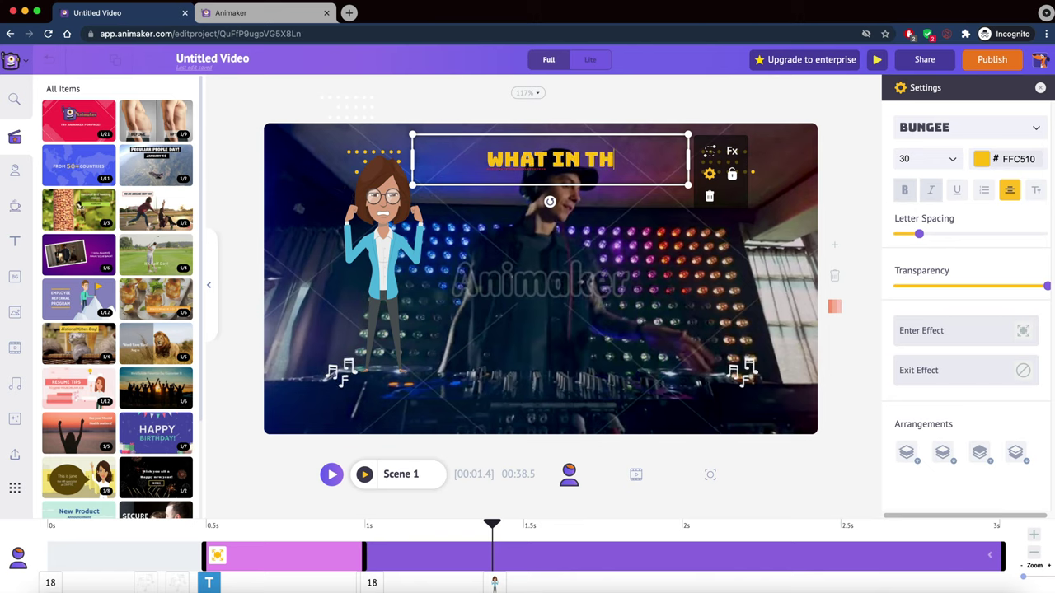
type("E WORLD?")
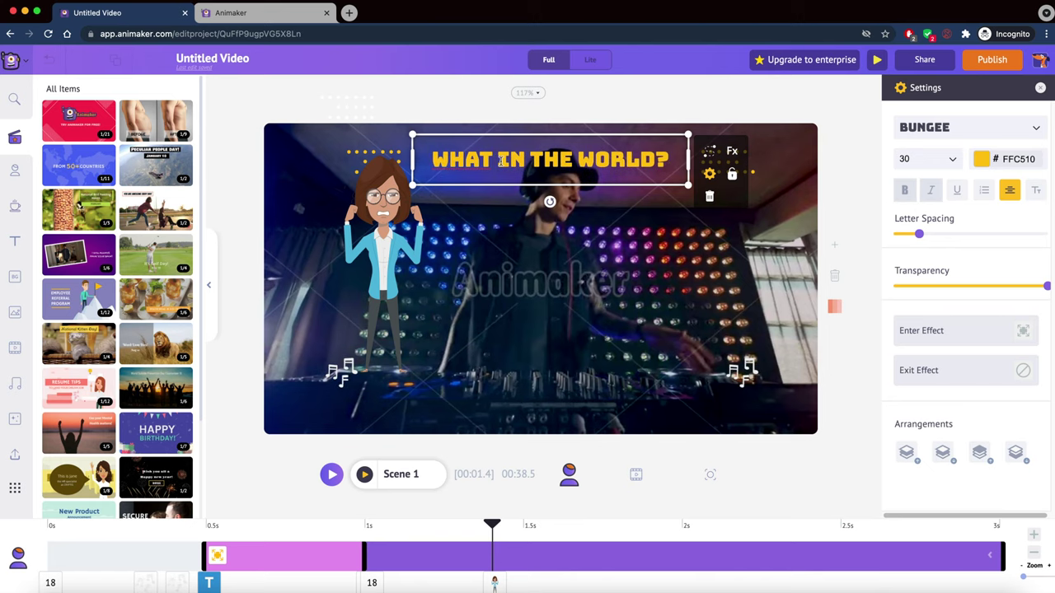
left_click(633, 243)
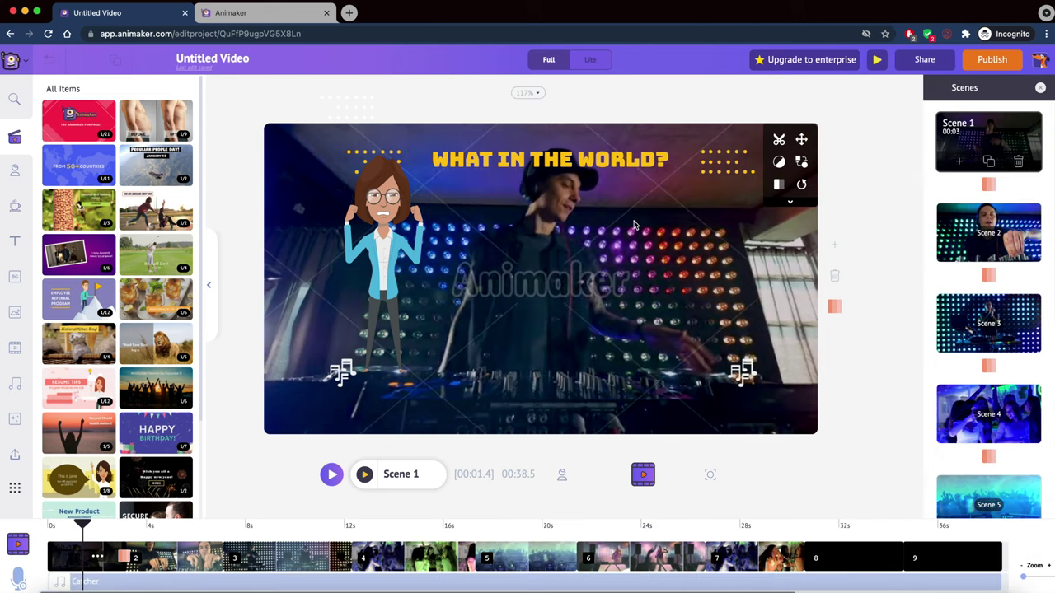
- Try the BITXEL 2019 and Soulful Sundays text templates in Scene 1, with Soulful Sundays placed lower on the canvas
left_click(14, 170)
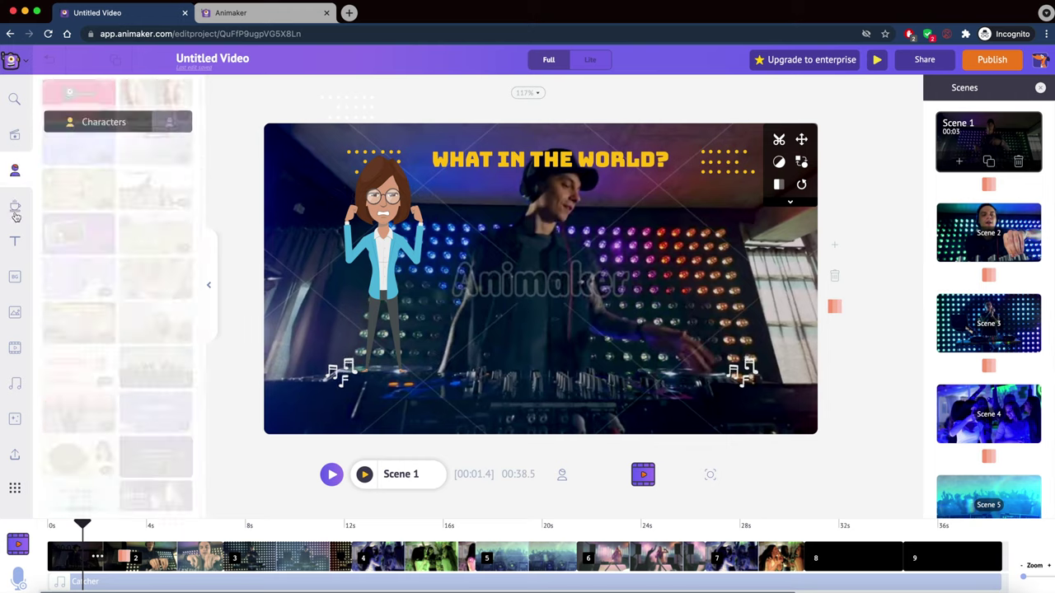
left_click(15, 243)
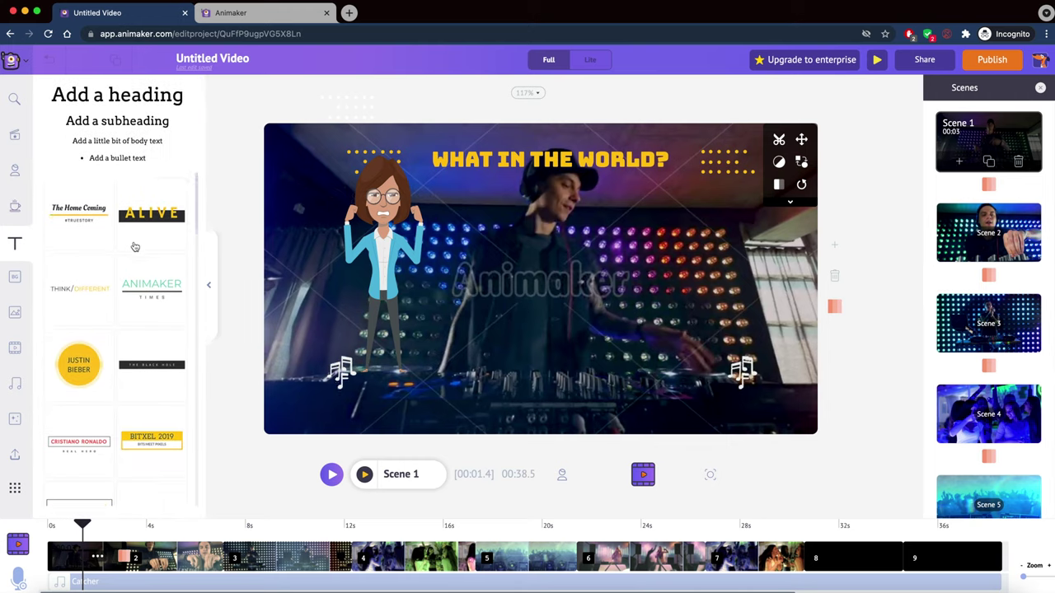
scroll(136, 314, "down", 3)
left_click(142, 290)
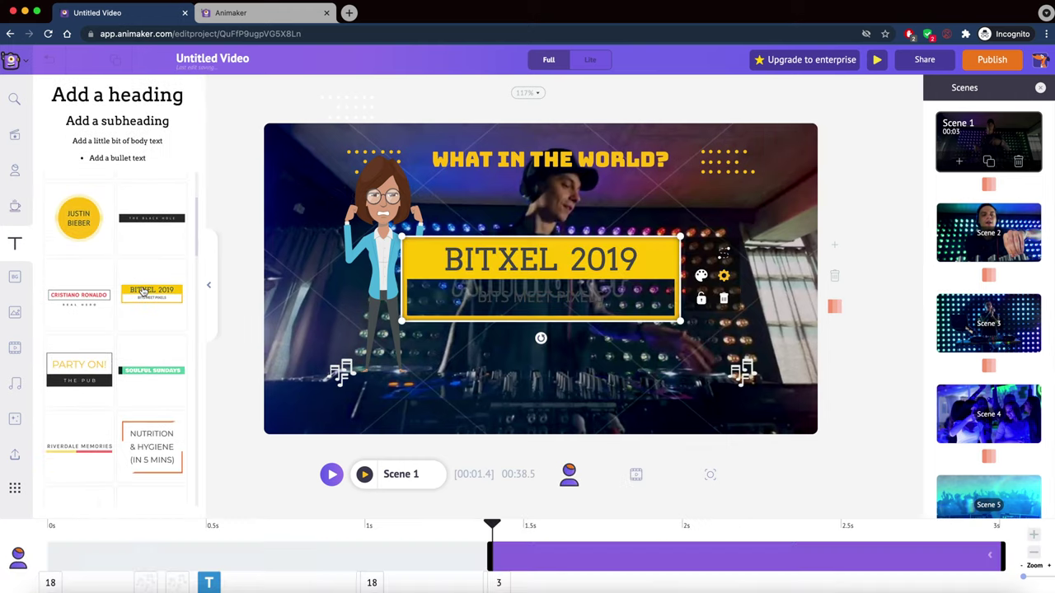
left_click(129, 371)
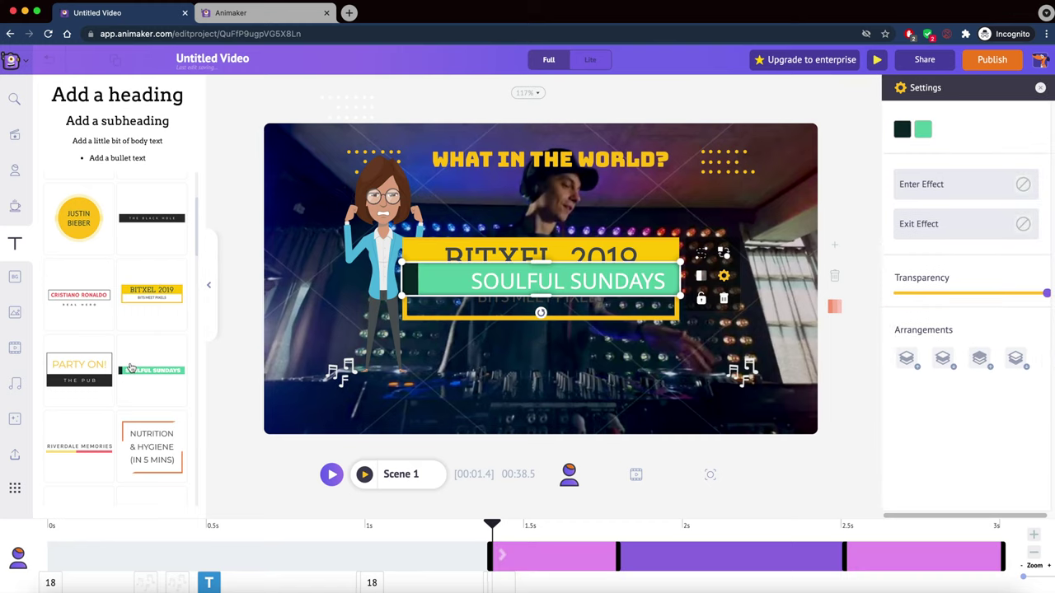
left_click(464, 334)
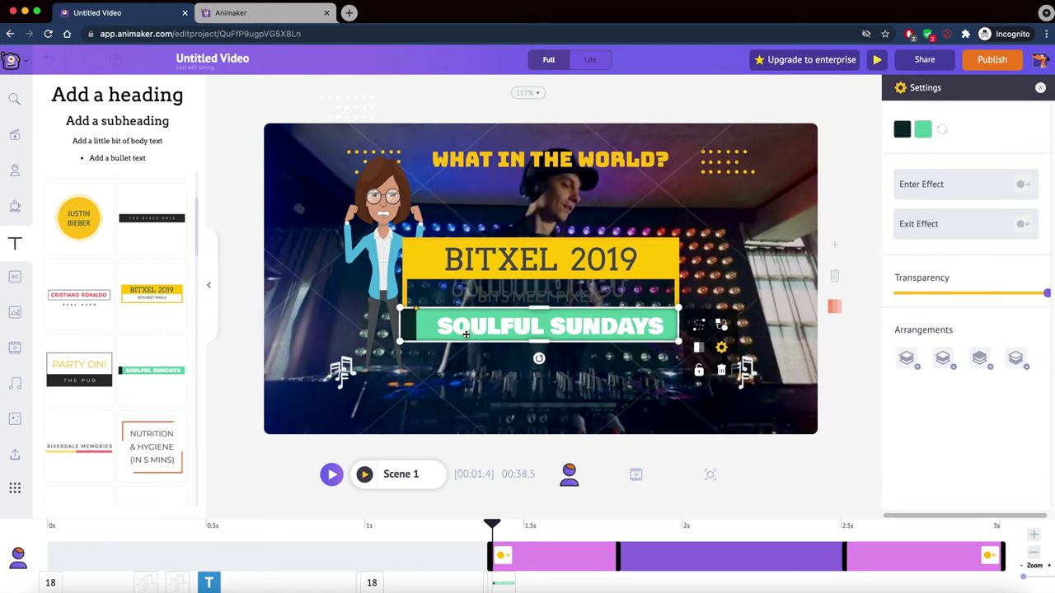
- Delete the Soulful Sundays and BITXEL 2019 text templates from Scene 1
key("Delete")
double_click(481, 273)
key("BackSpace")
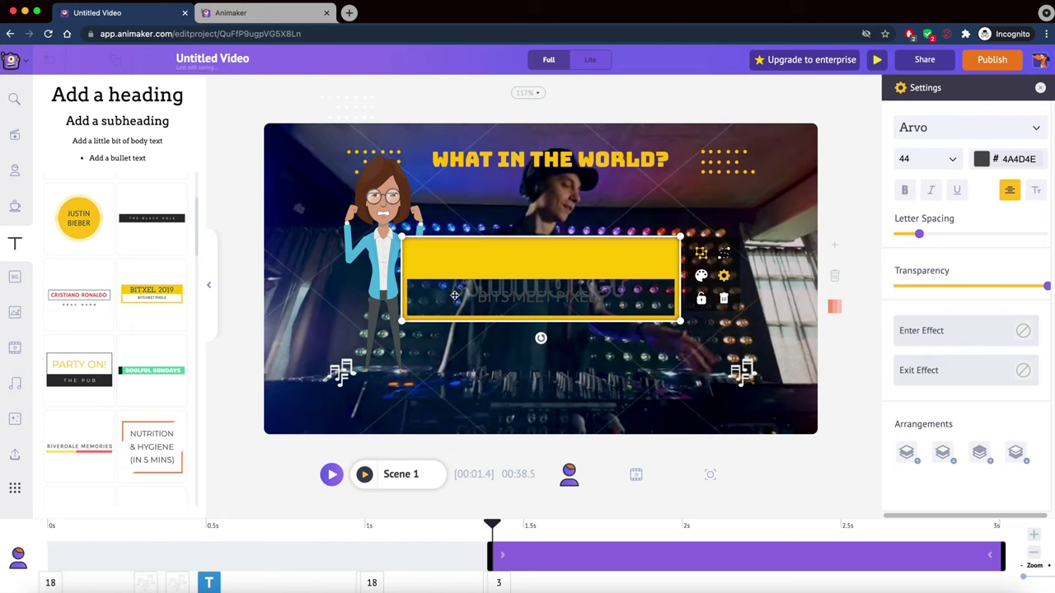
left_click(439, 334)
left_click(511, 275)
key("Delete")
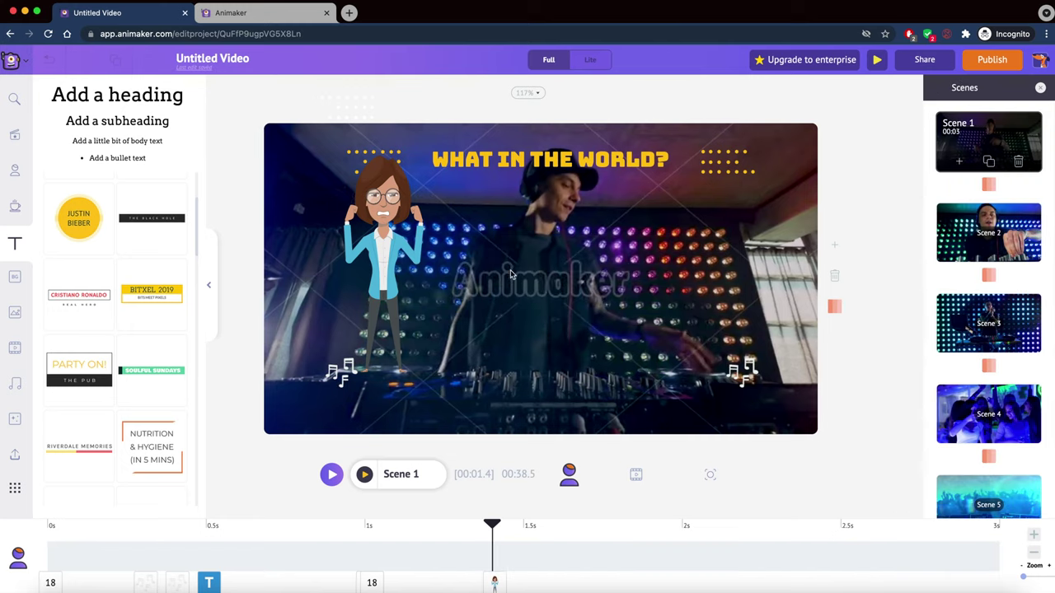
- Replace the Scene 1 background with the lightning video background and preview the scene
scroll(97, 365, "down", 1)
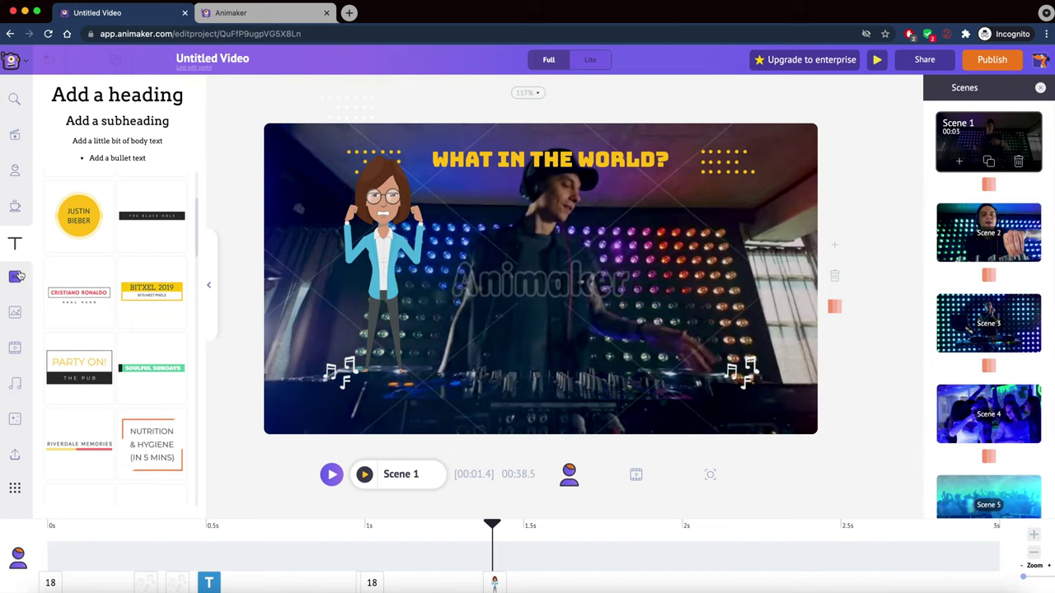
left_click(16, 276)
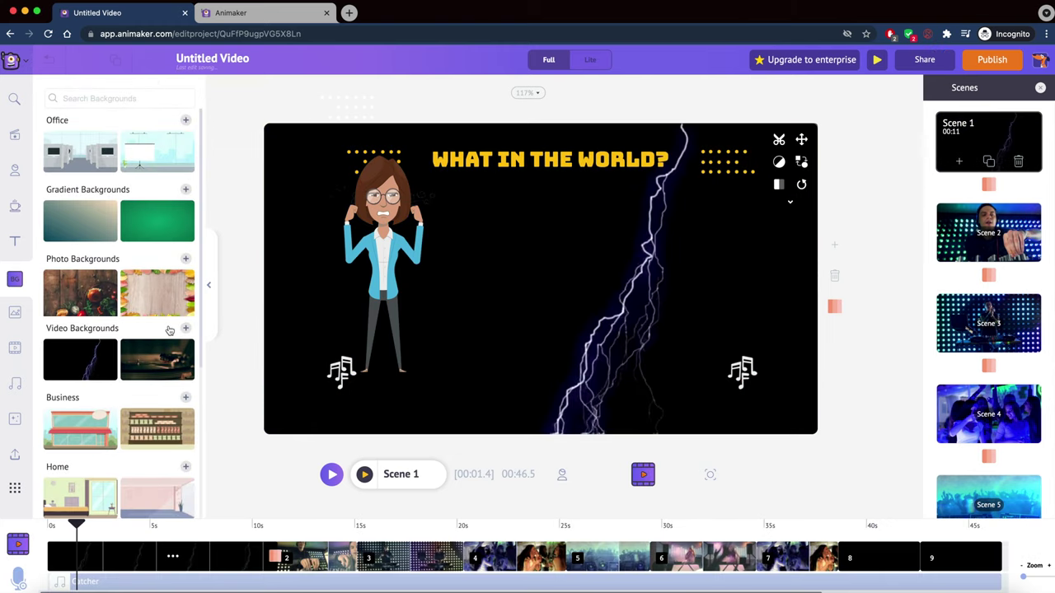
left_click(365, 476)
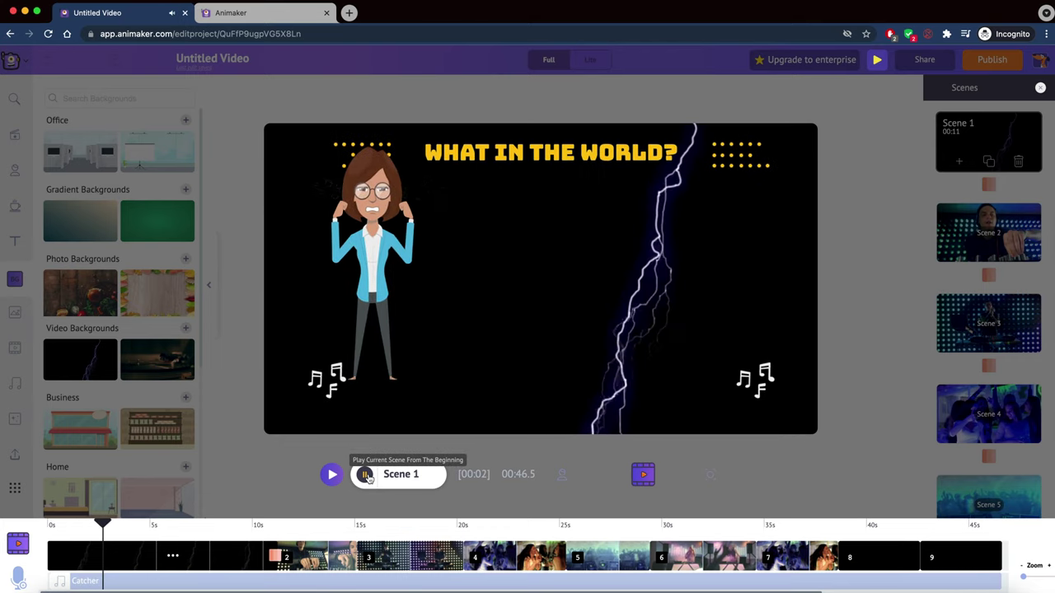
left_click(365, 476)
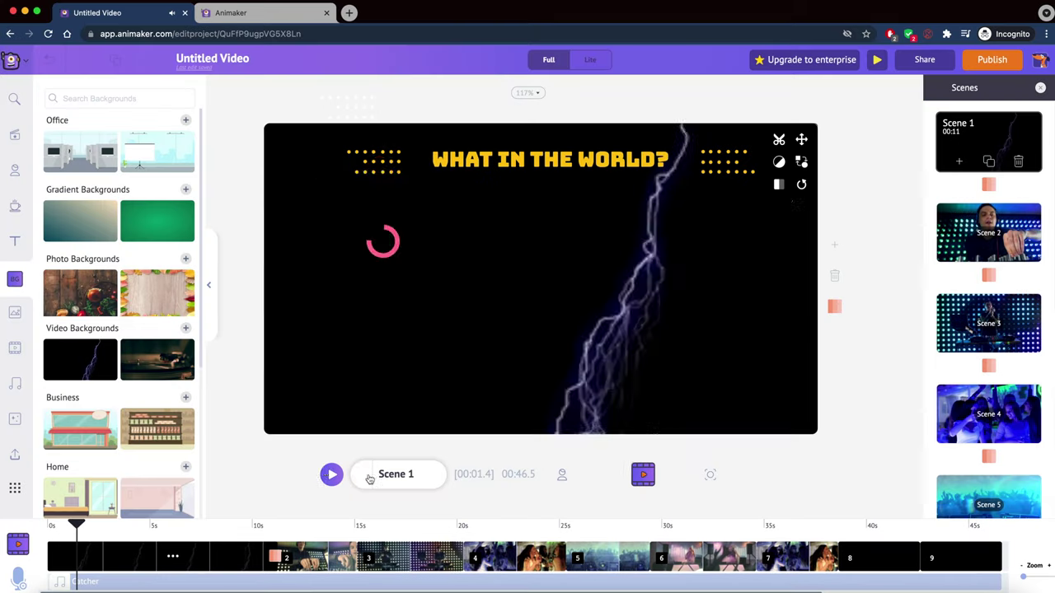
- Place a reduced Facebook "Follow me on" banner near the bottom of the canvas beside the character and preview Scene 1
left_click(15, 241)
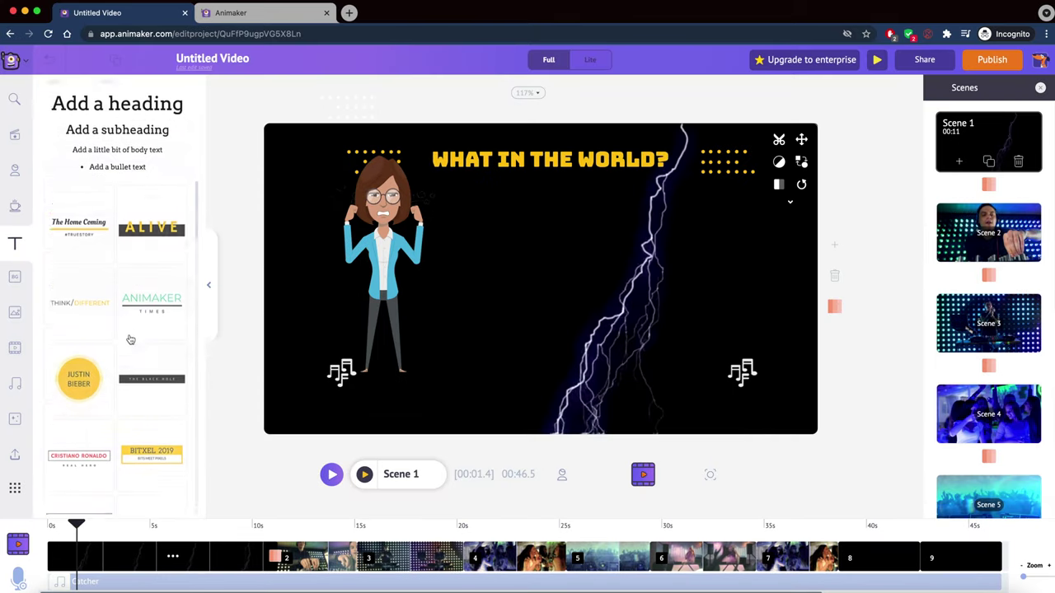
scroll(130, 339, "down", 15)
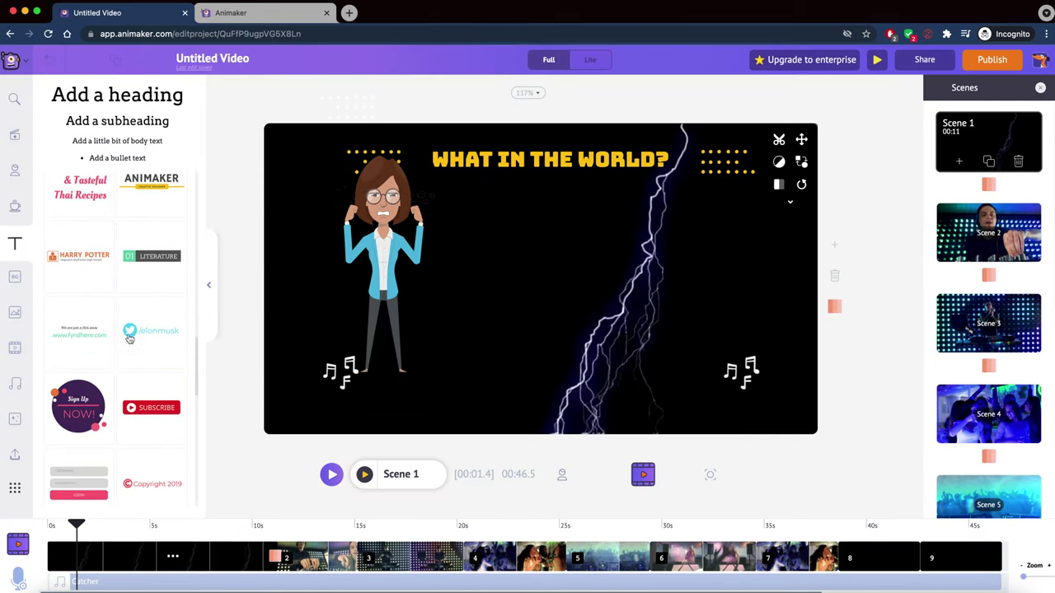
scroll(129, 339, "down", 5)
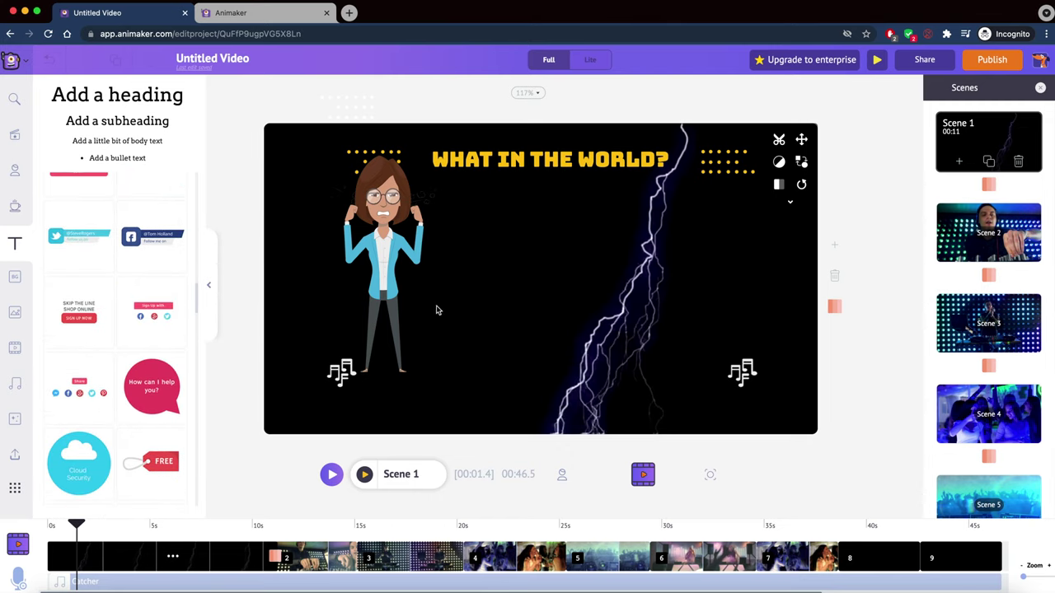
left_click_drag(556, 287, 705, 381)
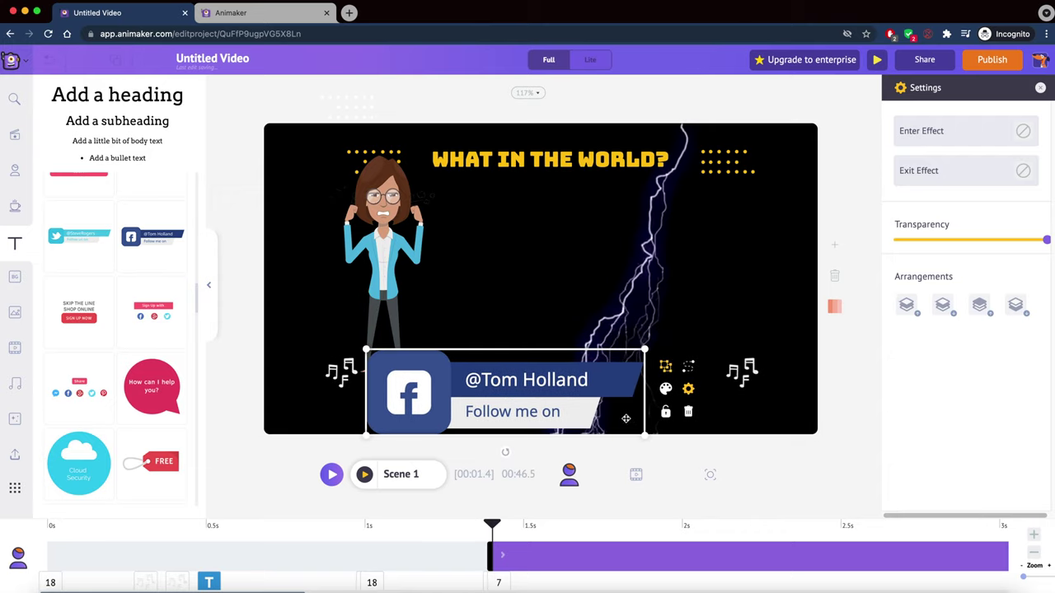
left_click_drag(643, 433, 541, 404)
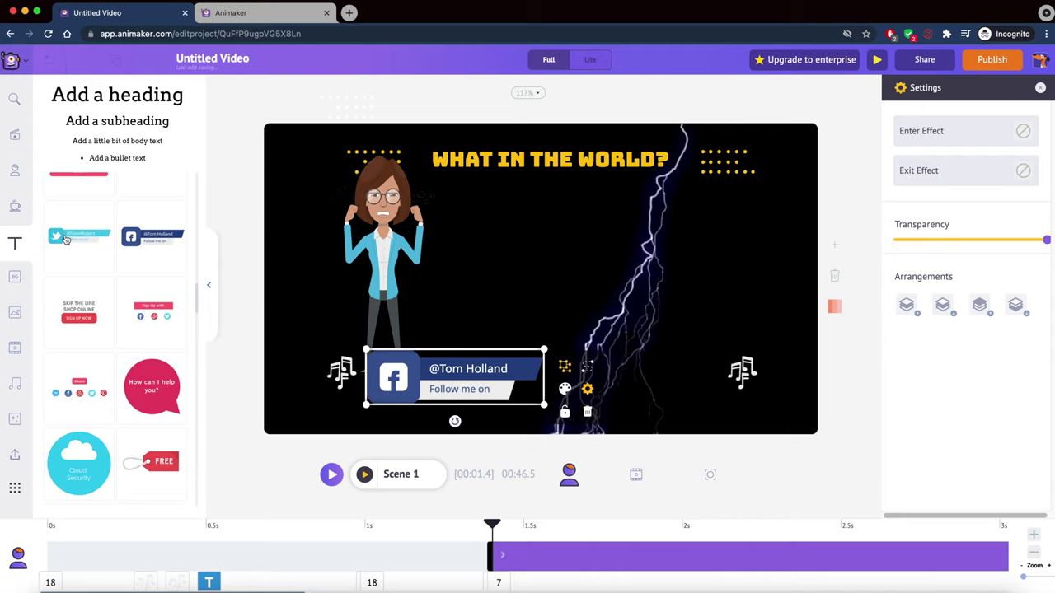
left_click_drag(420, 371, 435, 392)
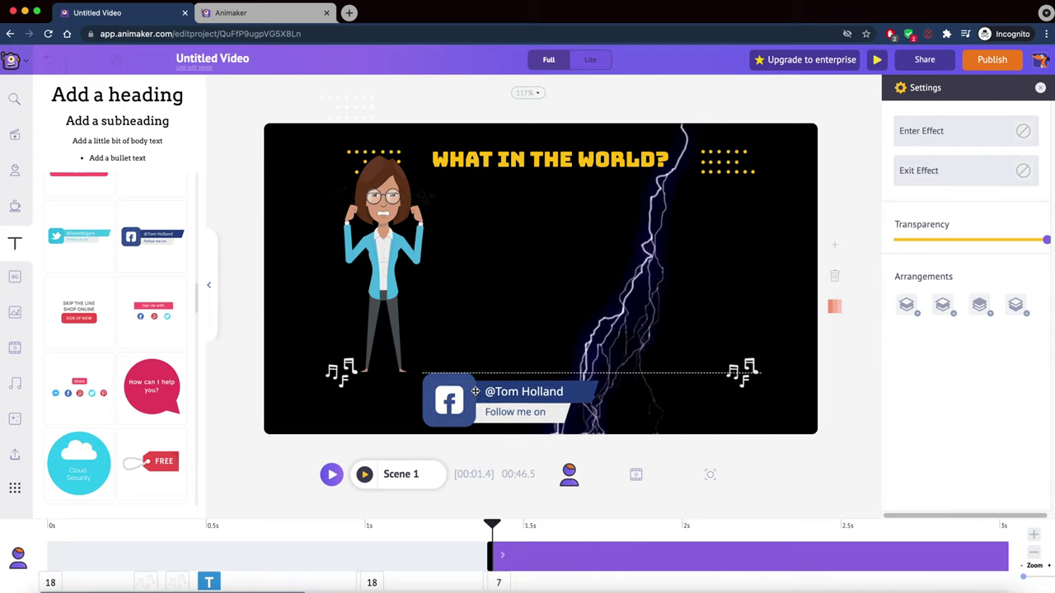
left_click(365, 478)
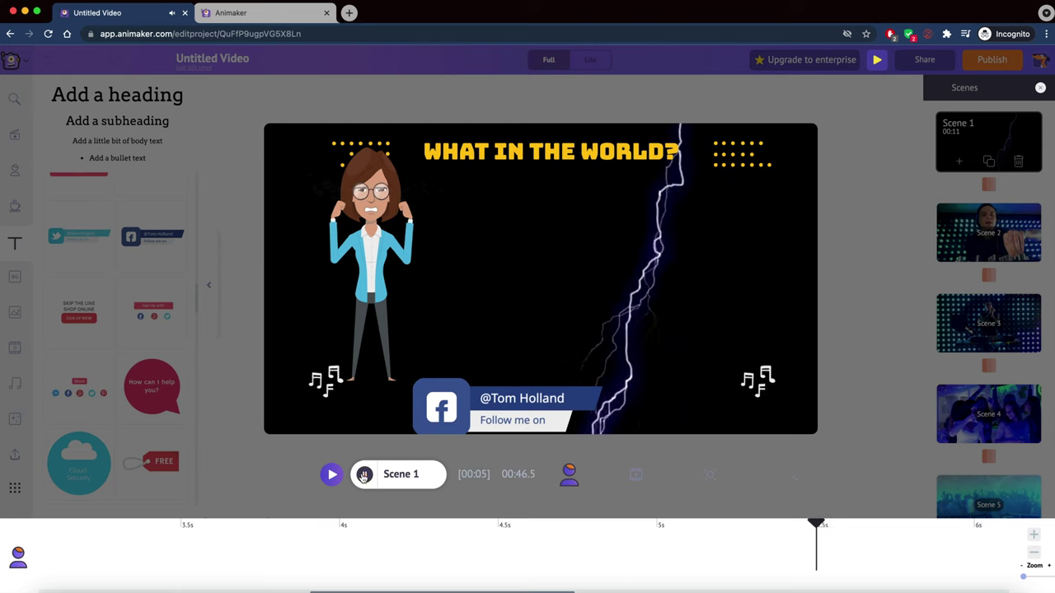
left_click(265, 447)
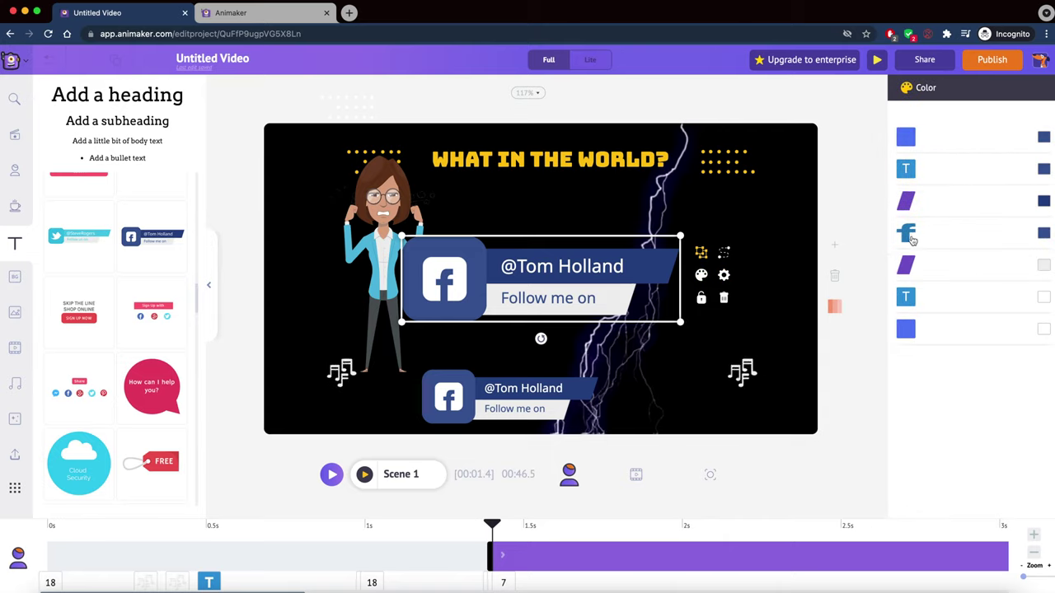
- Try a pink Facebook icon on a second, larger banner, lock and unlock that banner, and delete it
left_click(1043, 235)
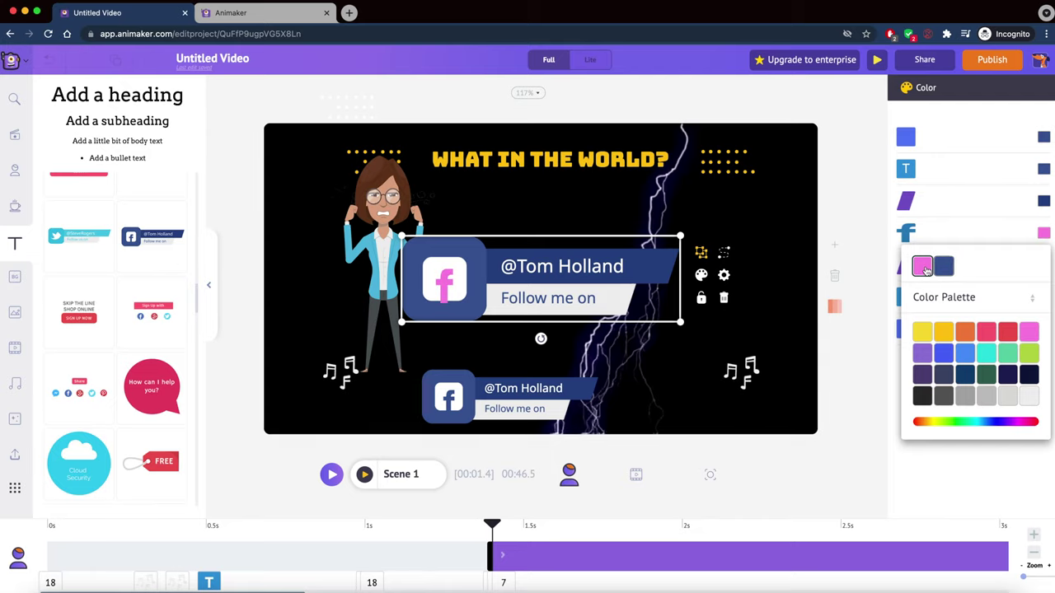
left_click(702, 298)
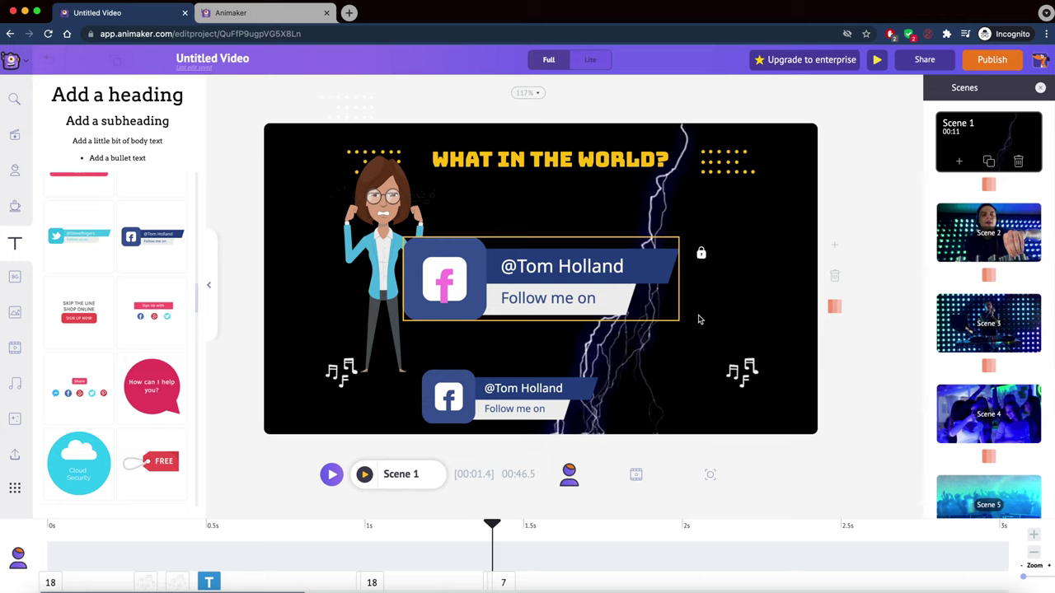
left_click(702, 255)
left_click(725, 298)
- Add the effect with floating like, heart and emoji reactions to Scene 1 and browse the other effects
scroll(141, 261, "up", 10)
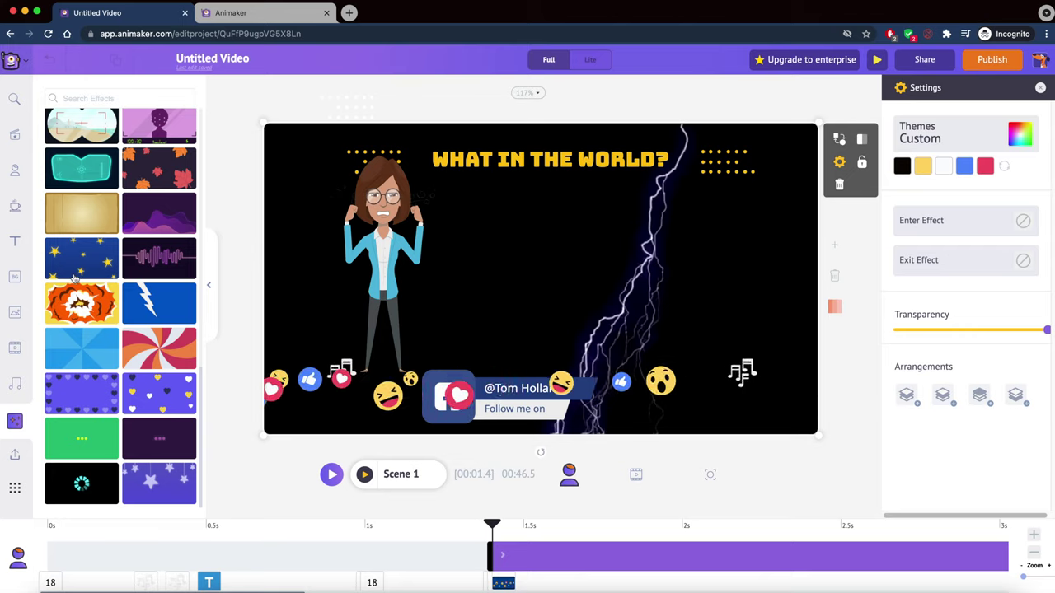
scroll(116, 239, "up", 10)
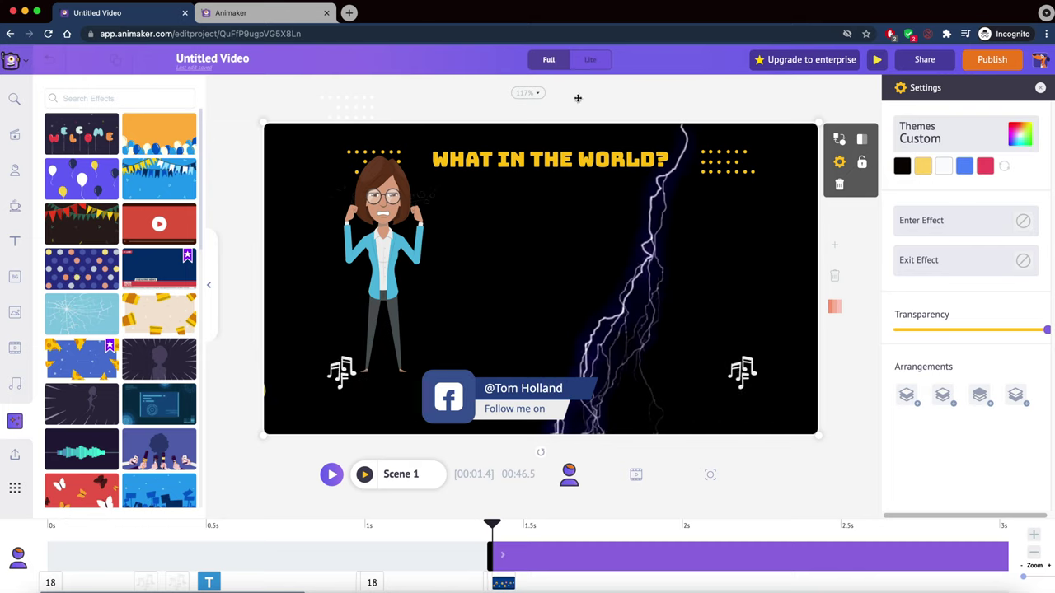
- Search the images for "happy", place a reduced photo of the embracing couple beside the character, and preview Scene 1
left_click(14, 312)
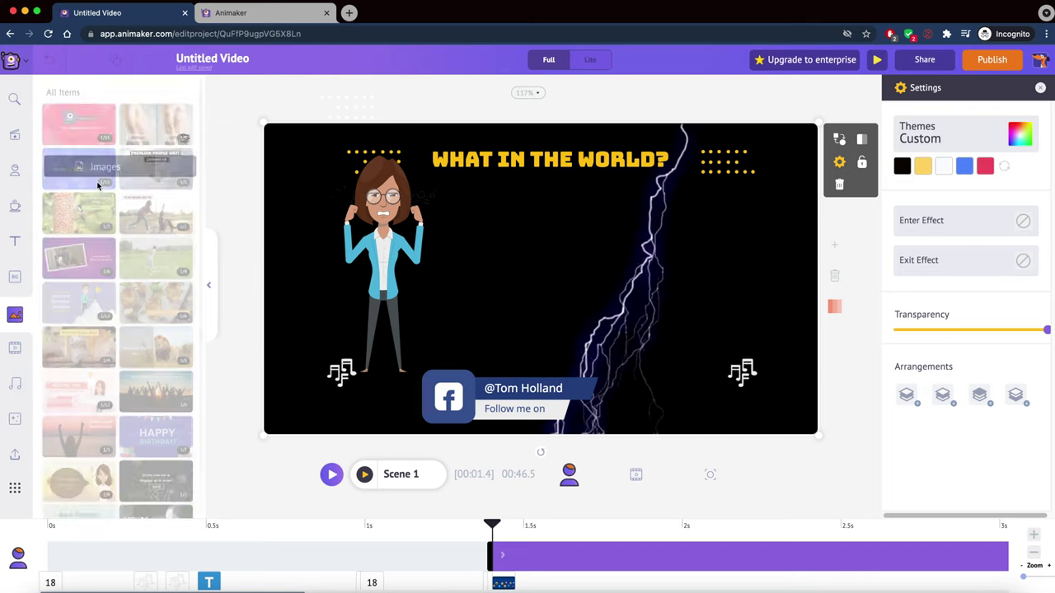
left_click(107, 98)
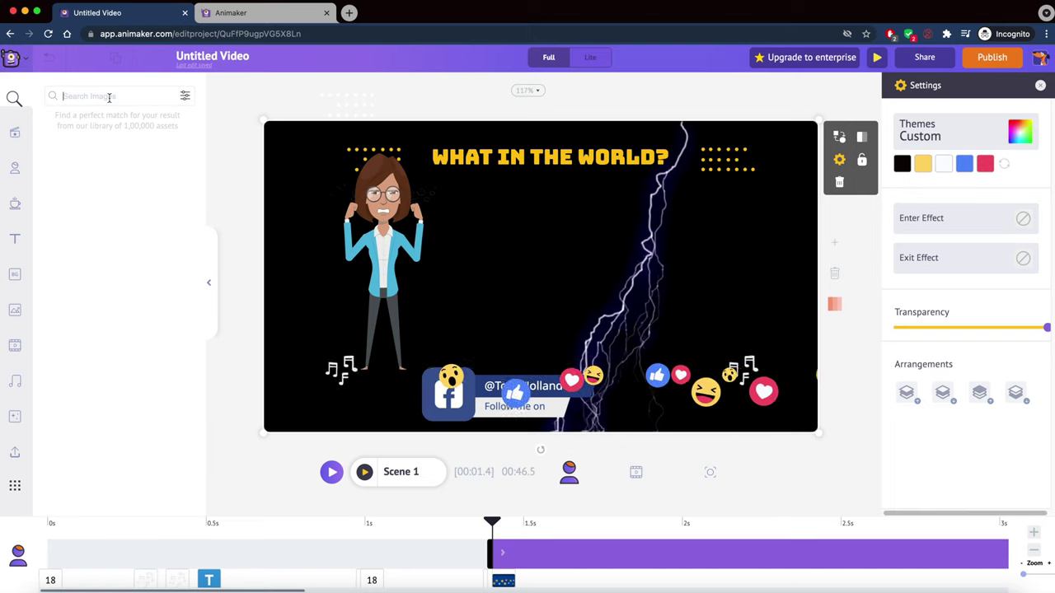
type("happy")
key("Return")
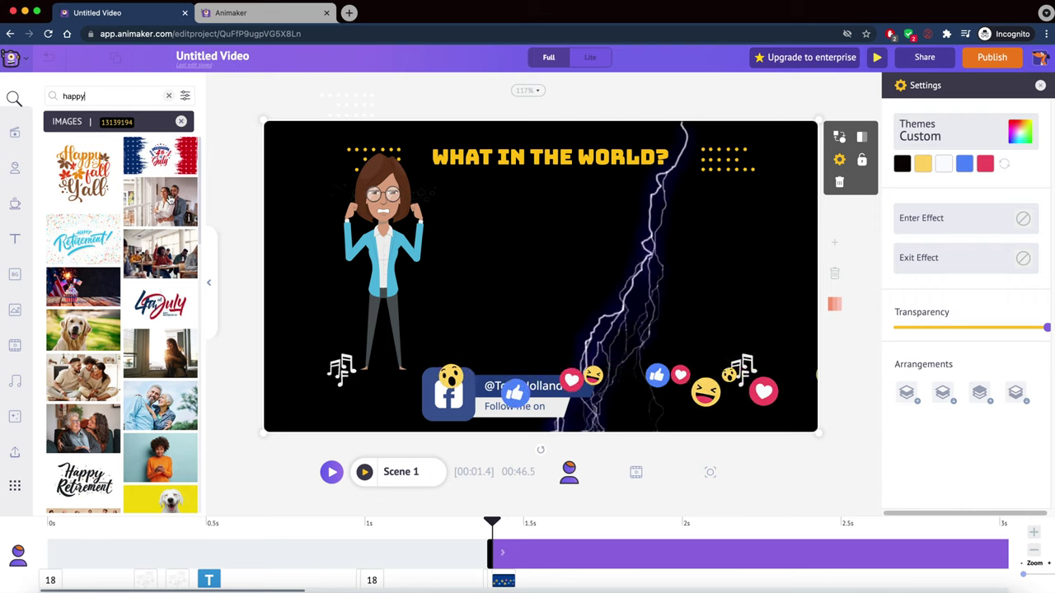
left_click(170, 199)
left_click_drag(682, 372, 579, 283)
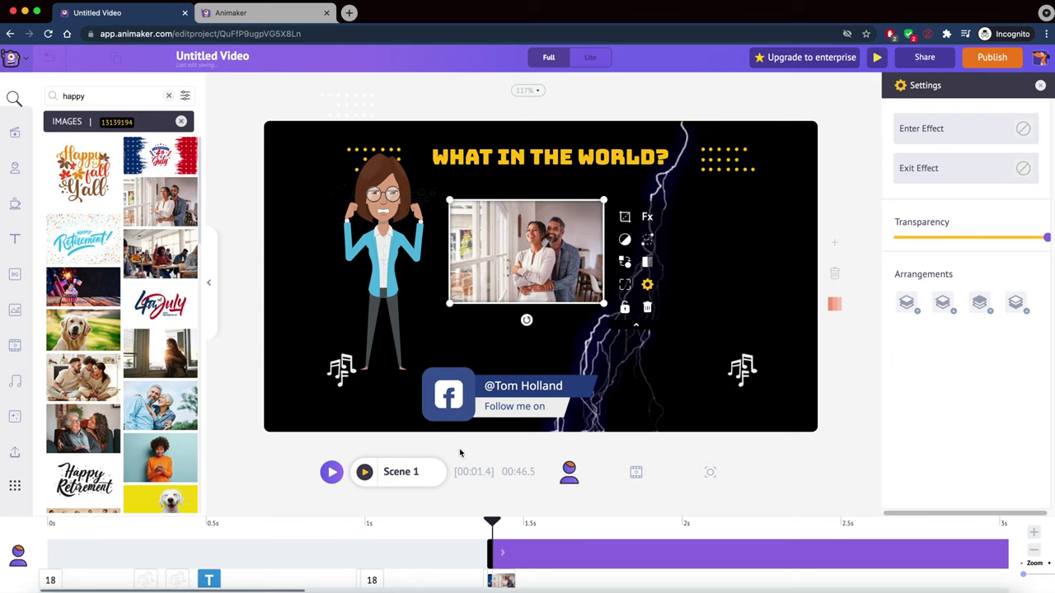
left_click(365, 473)
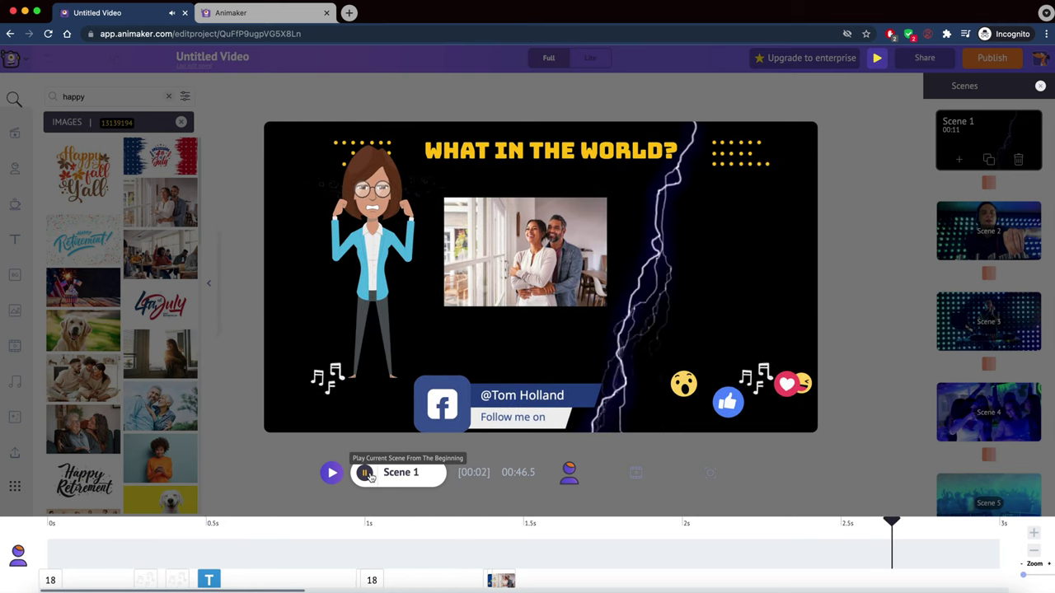
- Stop the preview, delete Scenes 2 to 9 from the project, and check the earlier video's export progress
left_click(365, 473)
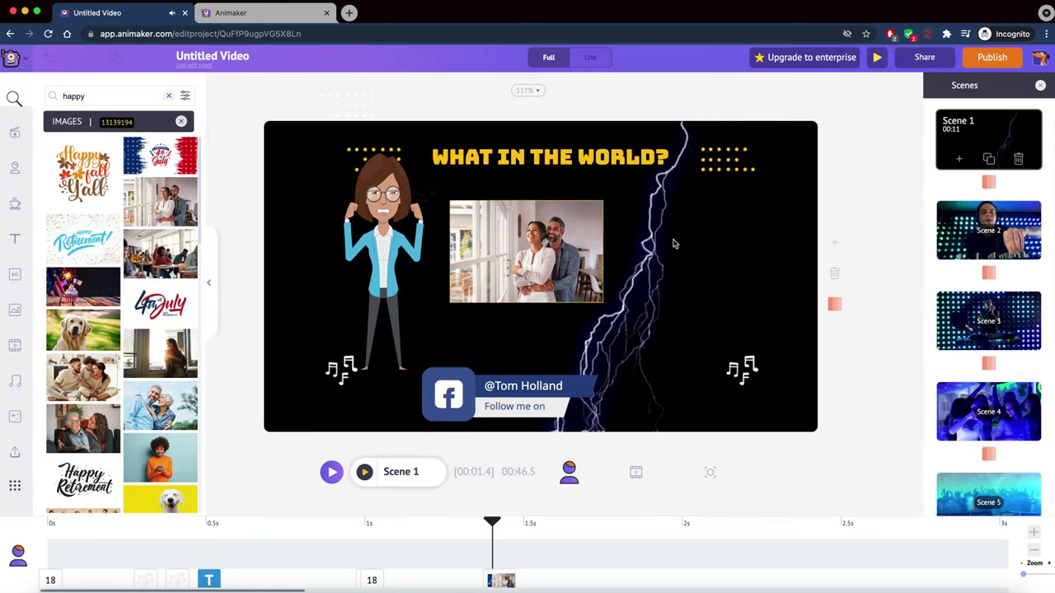
scroll(966, 435, "down", 10)
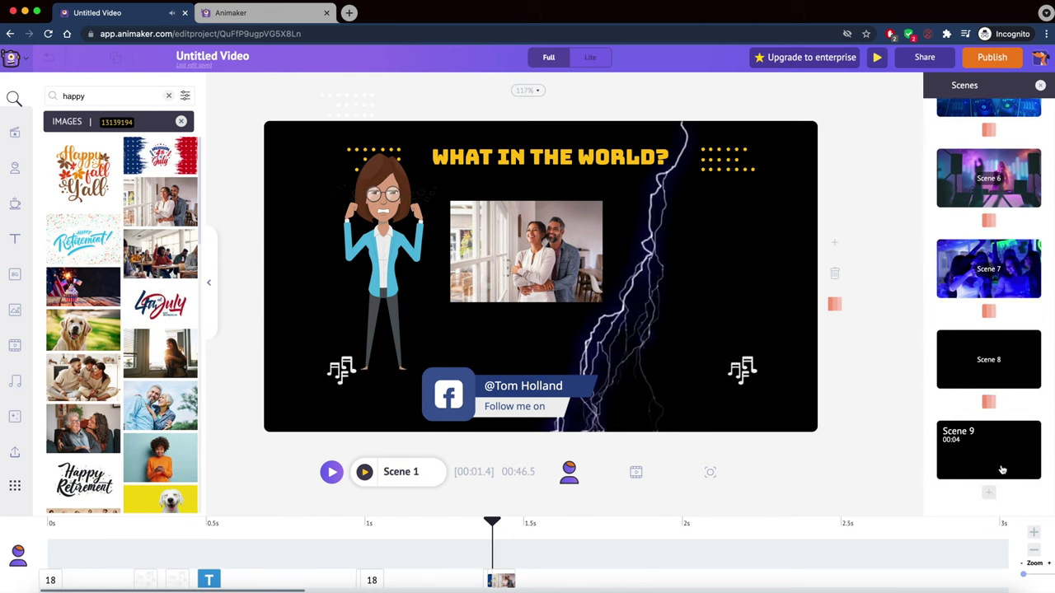
left_click(997, 462)
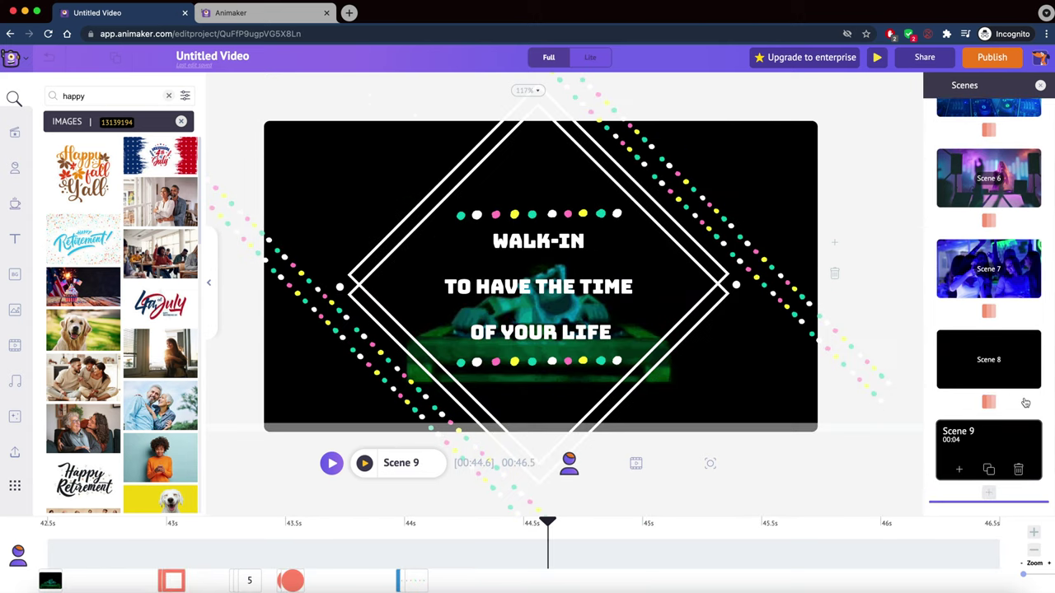
left_click(1019, 469)
left_click(1019, 469)
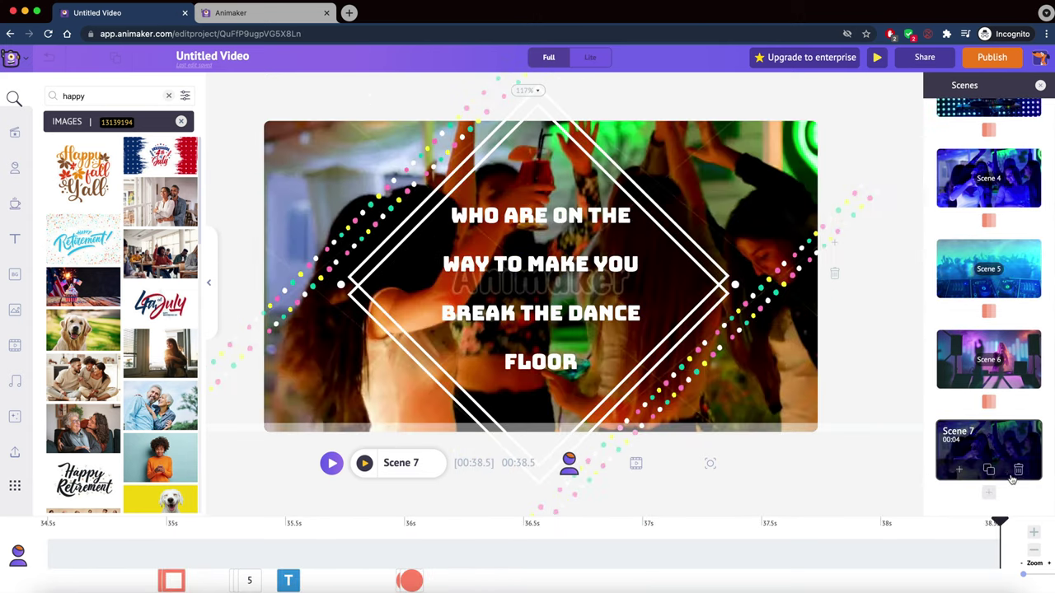
left_click(305, 13)
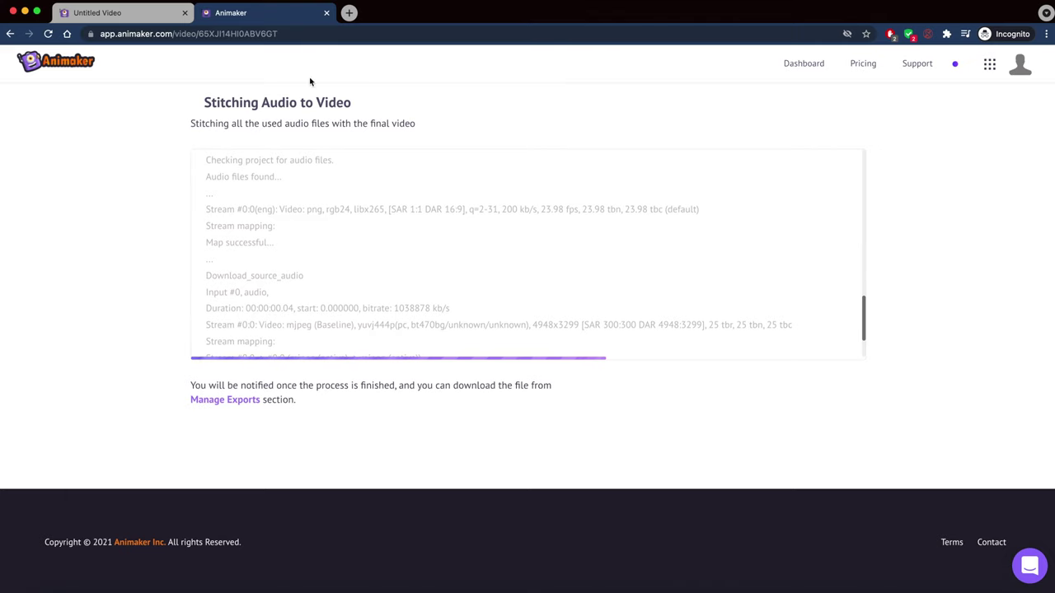
left_click(82, 21)
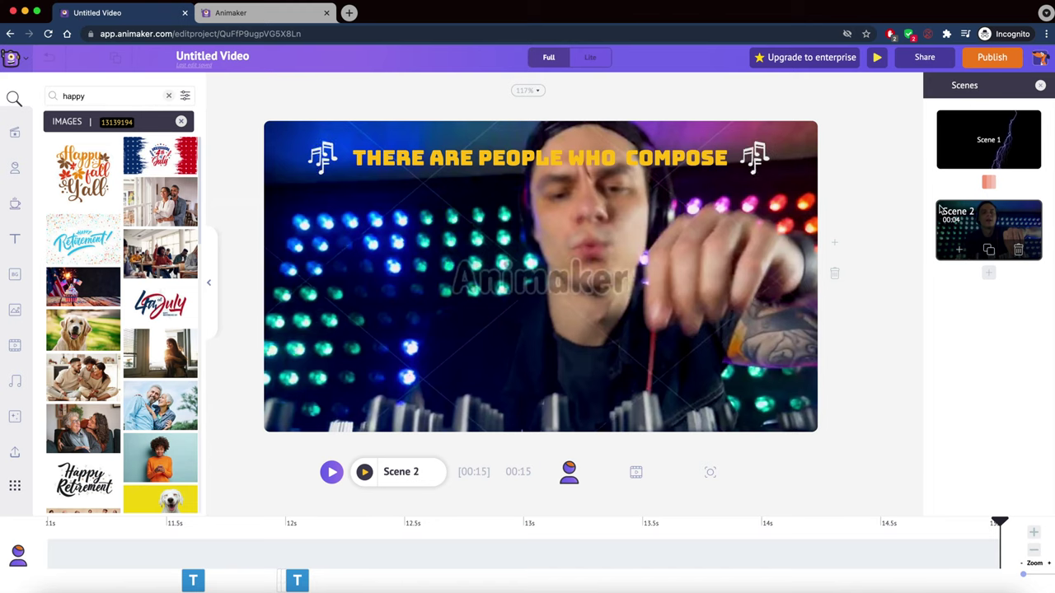
left_click(1020, 251)
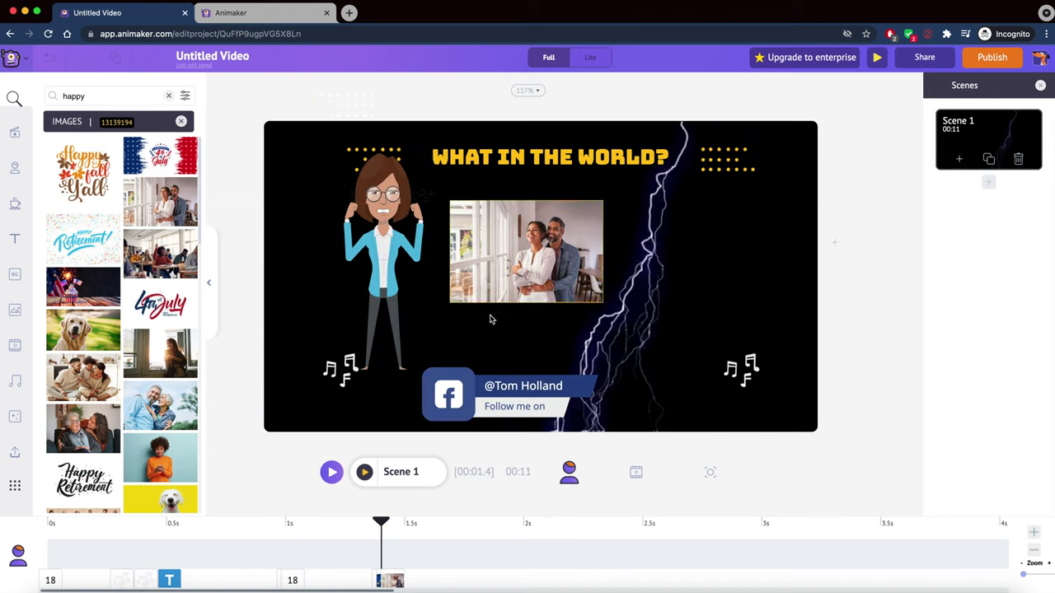
- Export the remaining scene as a Full HD 1080p mp4 download named "2nd vid"
left_click(977, 64)
left_click(882, 124)
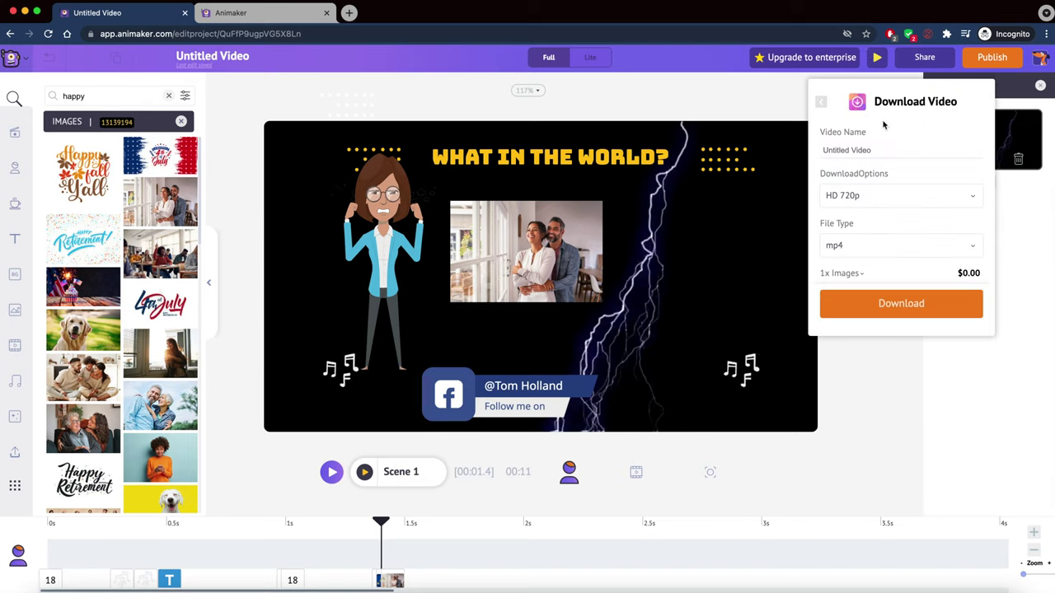
left_click(904, 194)
left_click(888, 224)
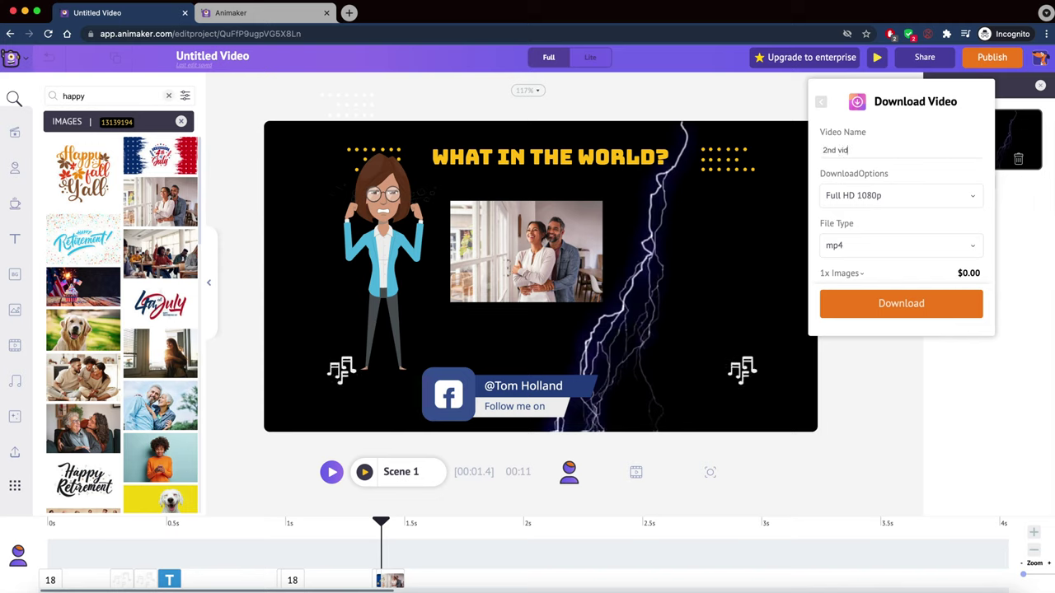
left_click(902, 204)
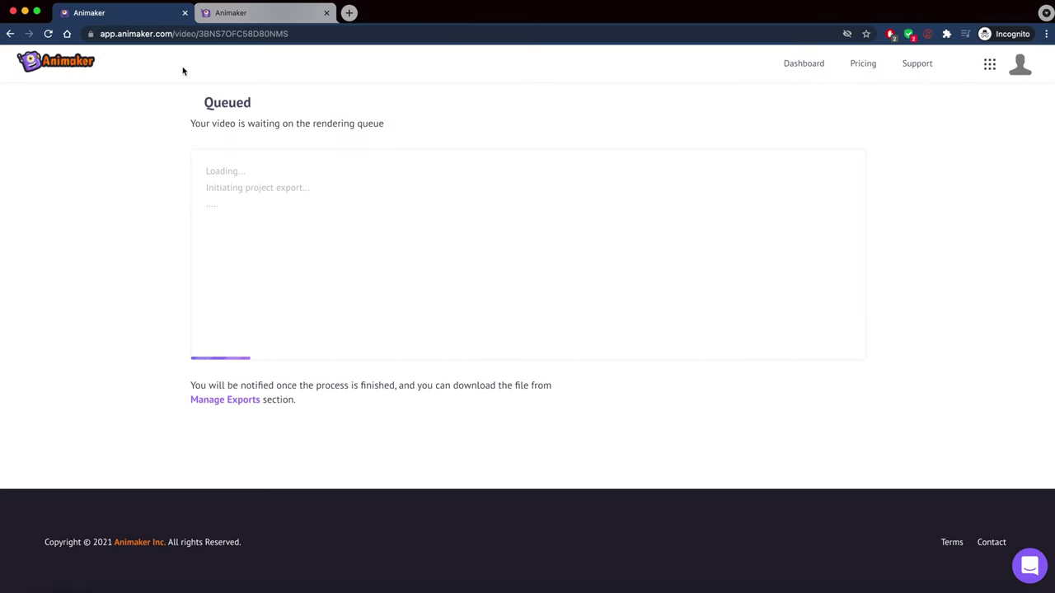
- Open the dashboard in a new tab, look through its templates, and start a GIF project from the "No Idea" template
left_click(71, 64, "super")
left_click_drag(246, 14, 361, 24)
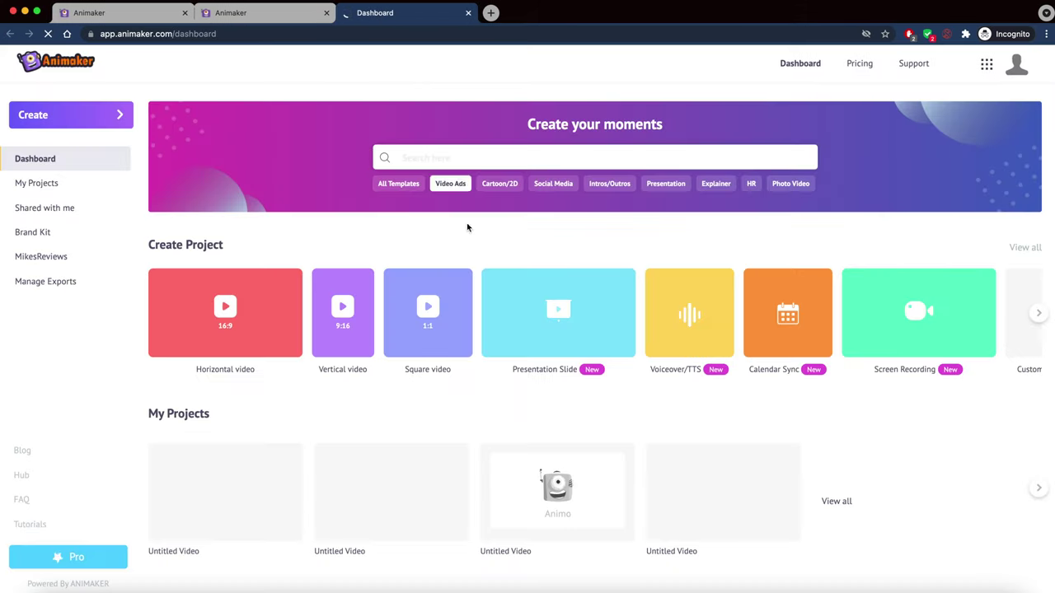
scroll(480, 273, "down", 5)
scroll(480, 277, "down", 10)
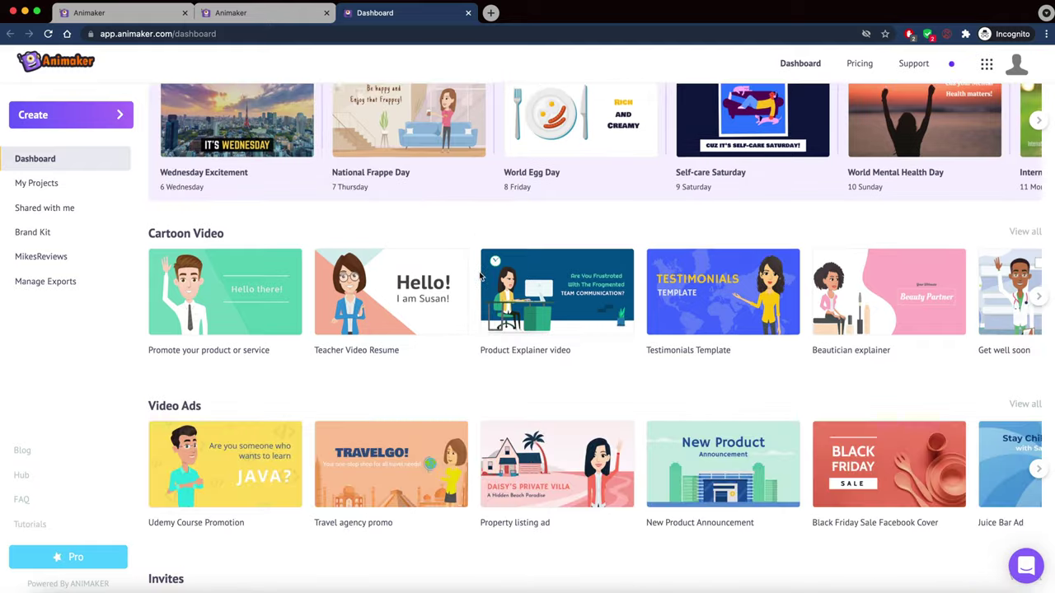
scroll(480, 275, "down", 3)
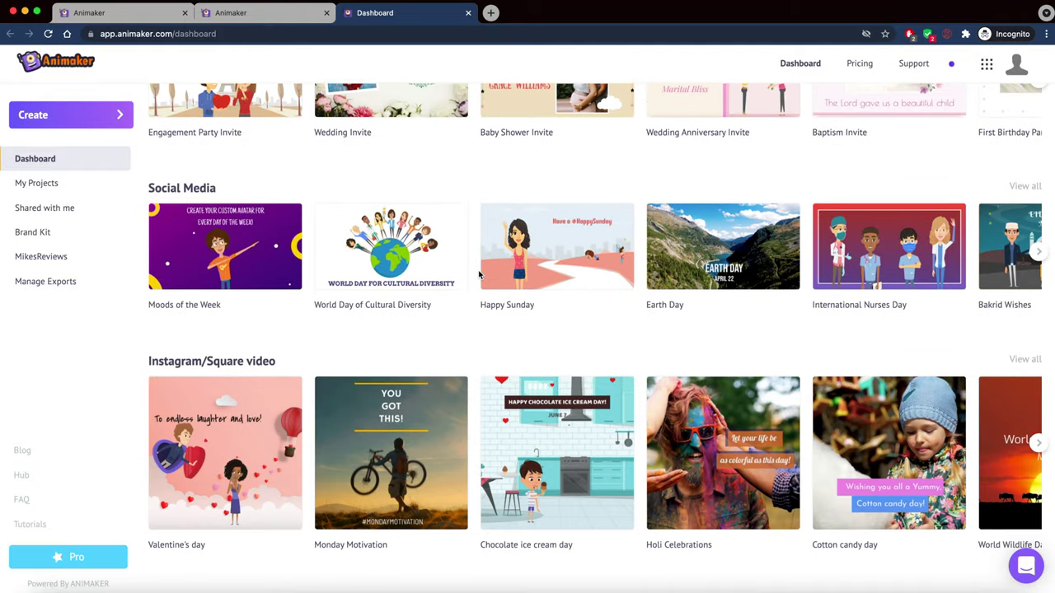
left_click(48, 121)
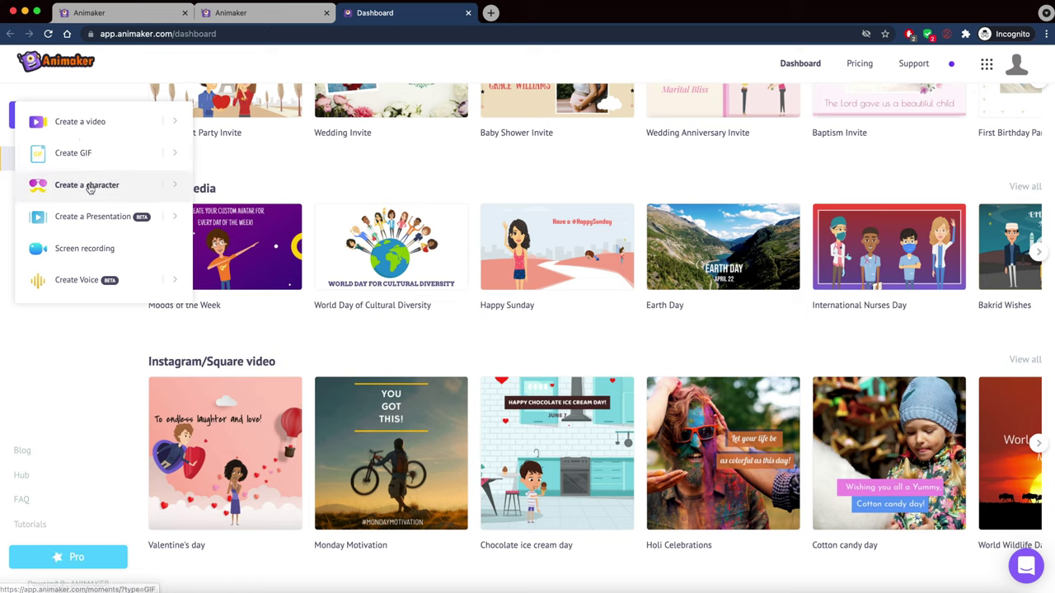
left_click(129, 154)
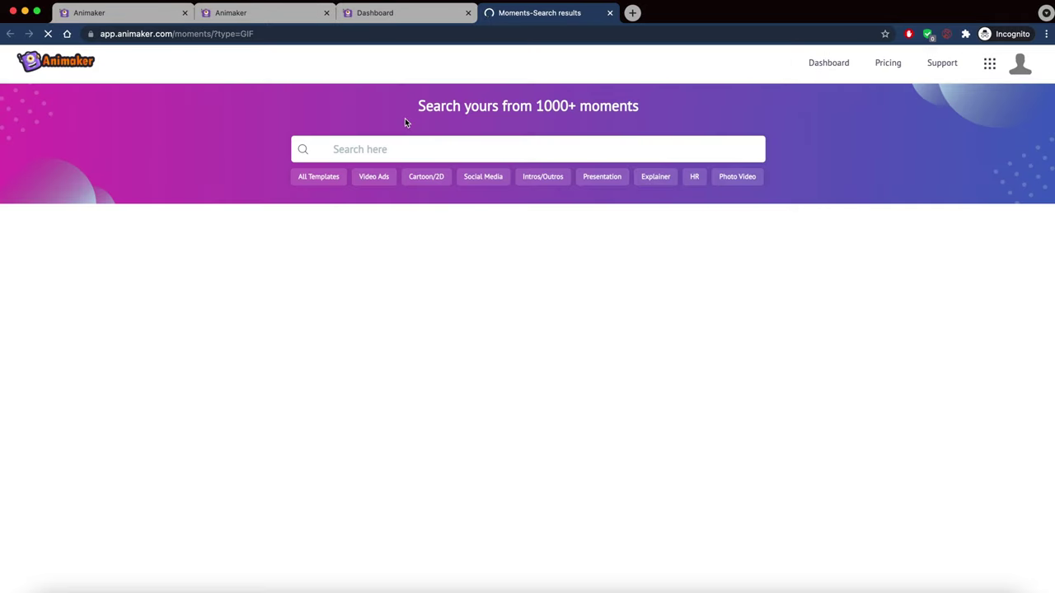
scroll(438, 324, "down", 3)
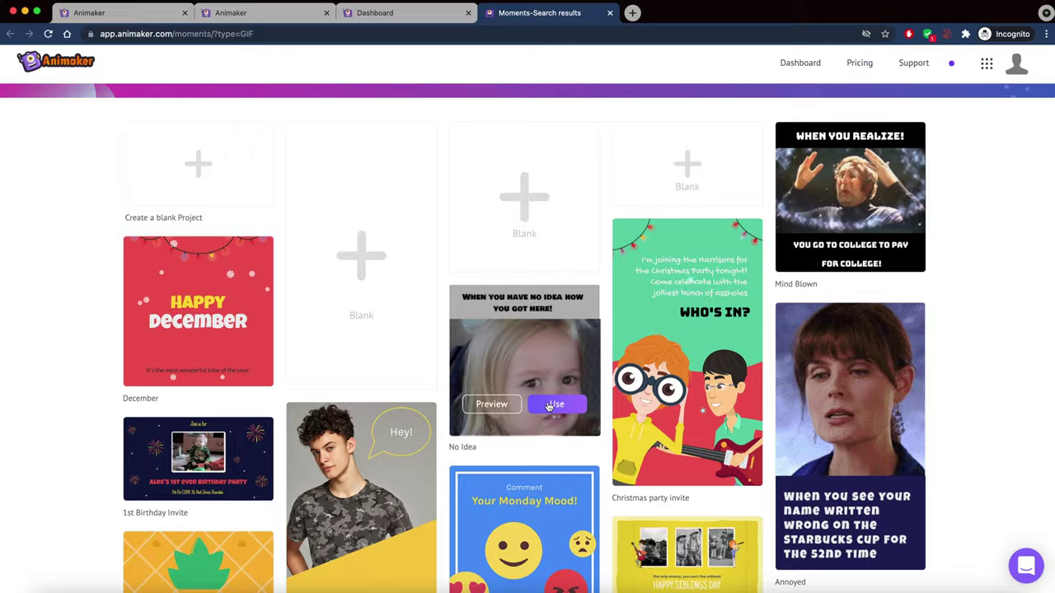
left_click(549, 404)
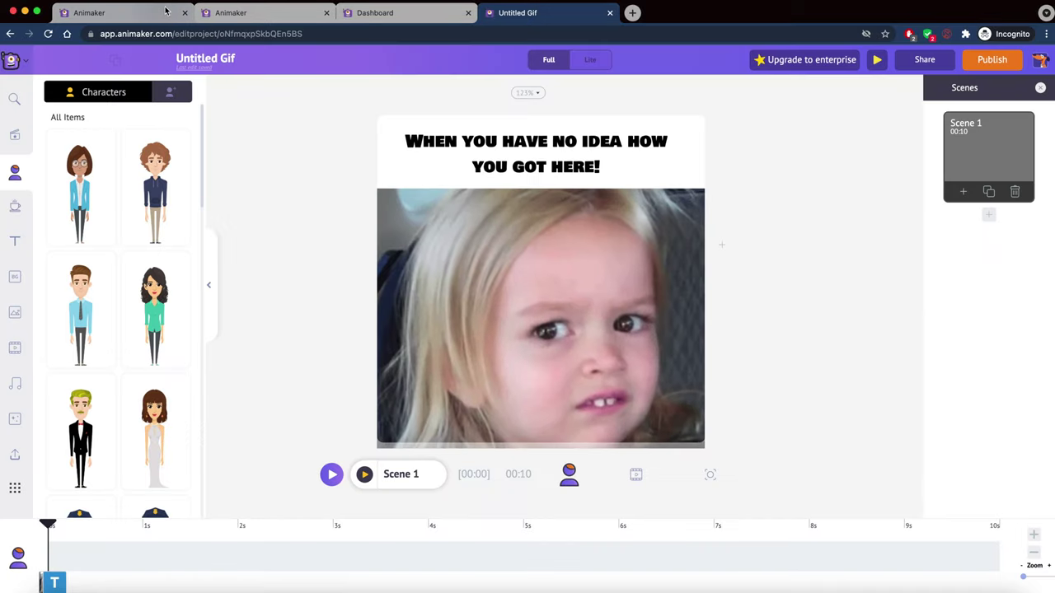
- Replace the GIF's caption with "What are you talking about??"
left_click(540, 144)
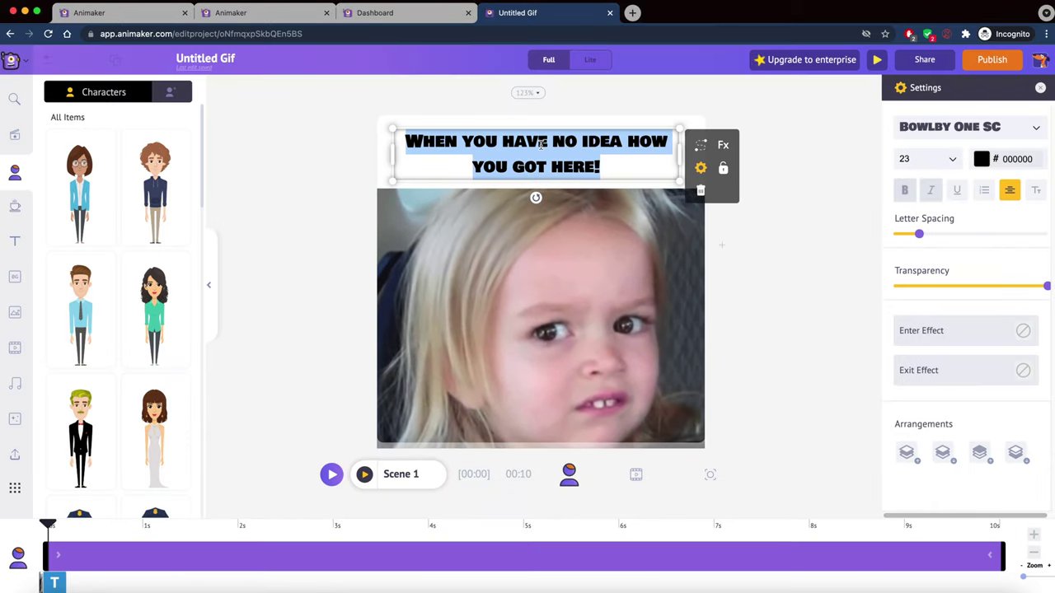
type("What are you talking ab")
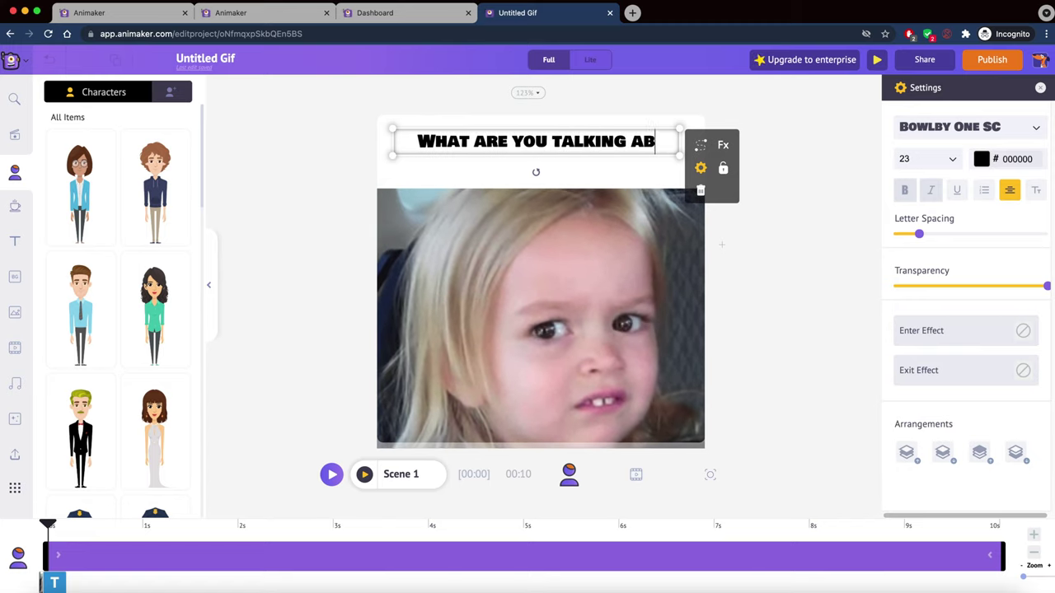
type("out??")
left_click(798, 394)
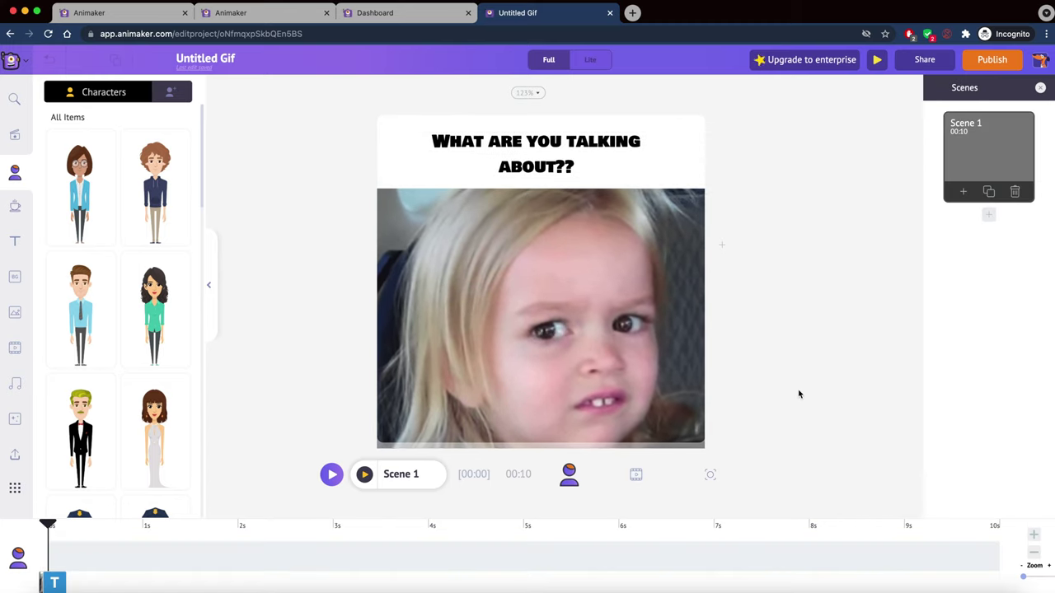
- Recolor the caption above the child's picture to the pinkish red F95D77
left_click(623, 265)
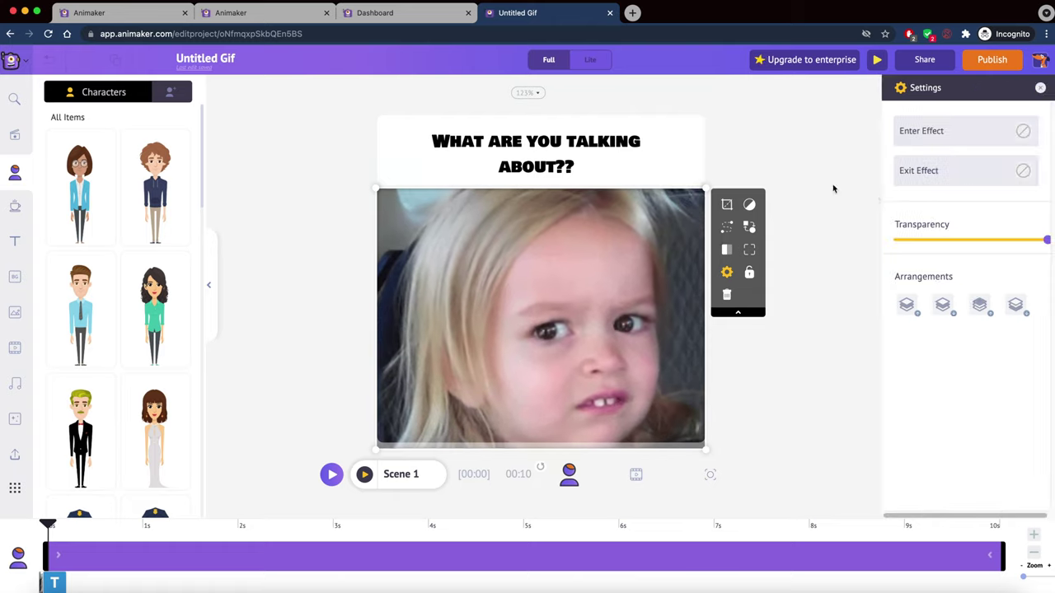
double_click(586, 172)
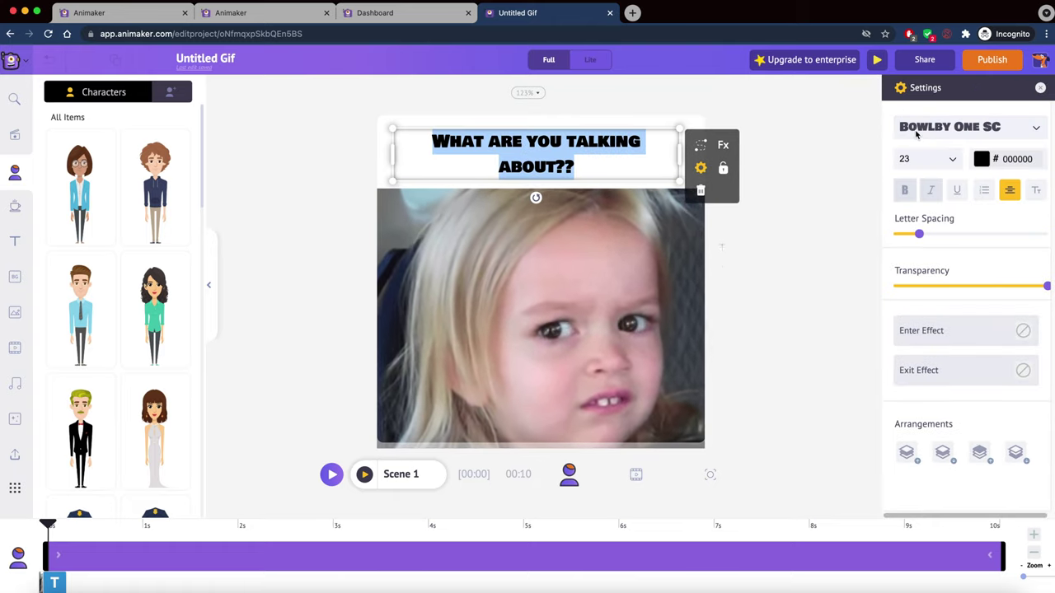
left_click(981, 160)
left_click(982, 259)
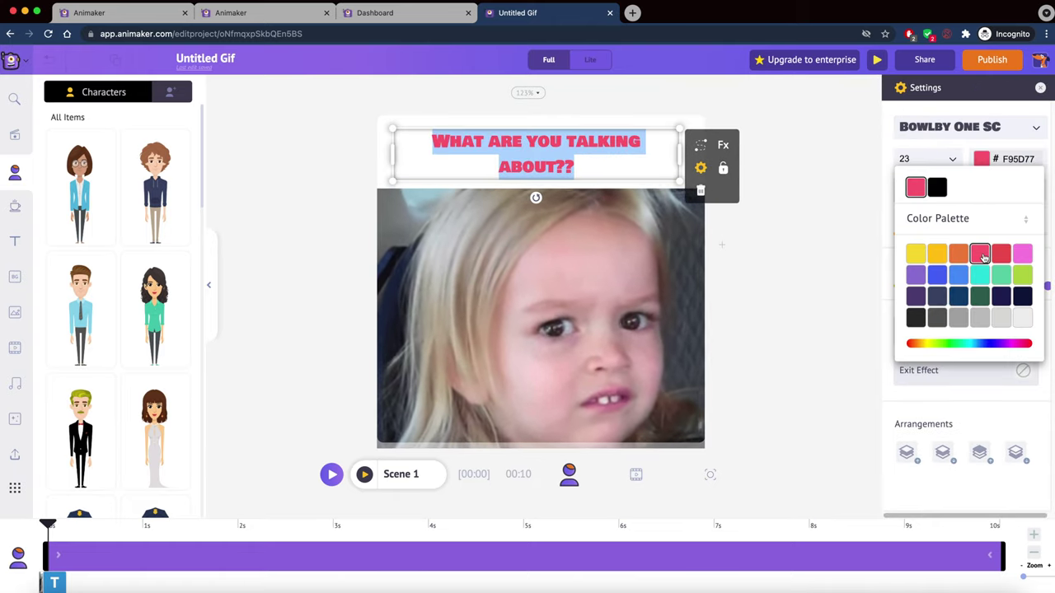
left_click(380, 163)
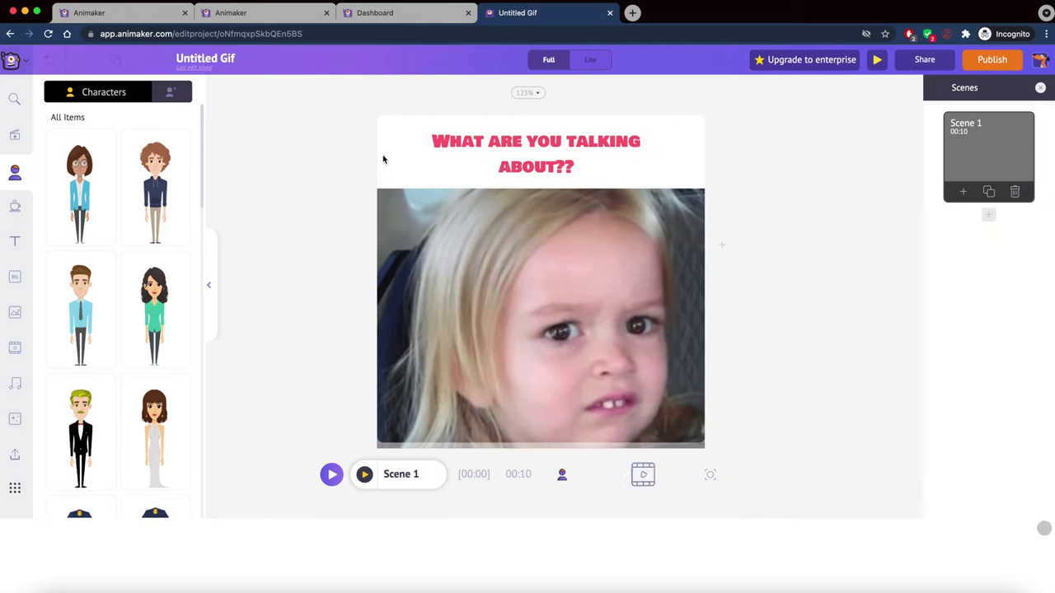
left_click(396, 150)
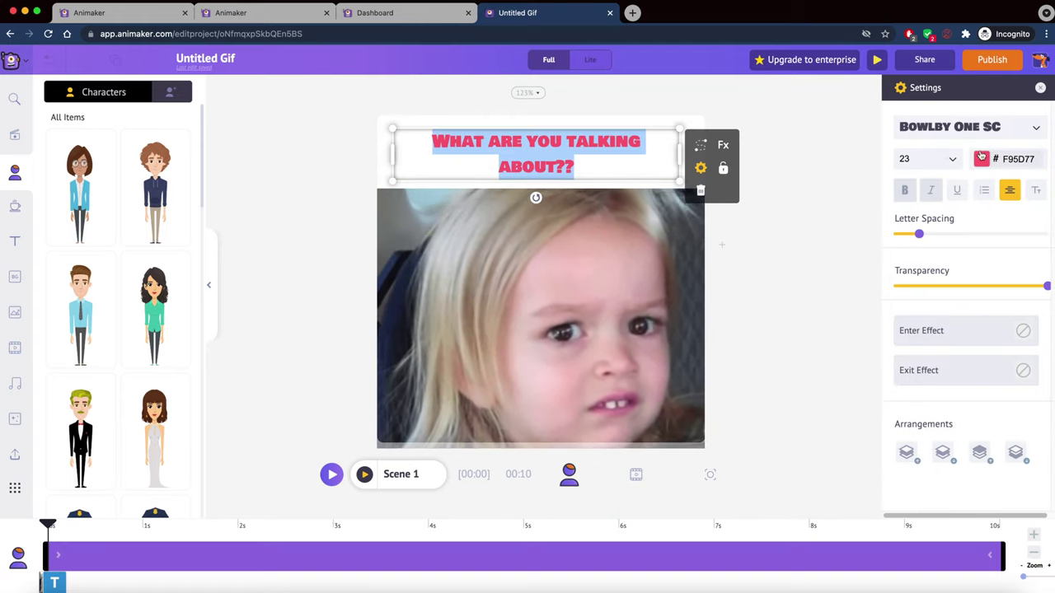
- Try the green background, apply the teal-to-beige gradient background to the GIF instead, and preview Scene 1
left_click(19, 278)
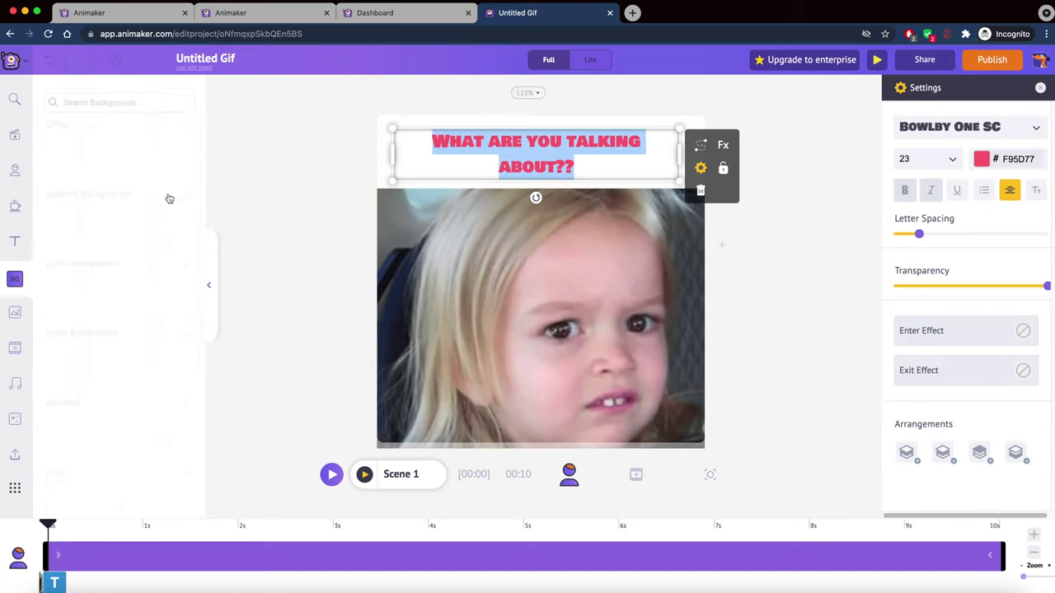
left_click(171, 222)
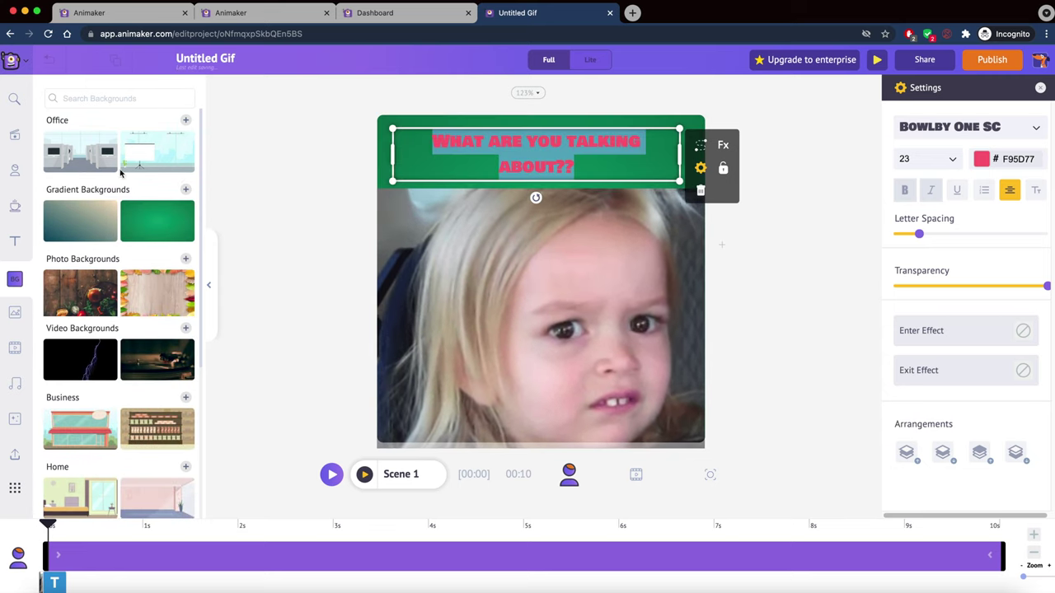
left_click(89, 155)
left_click(75, 240)
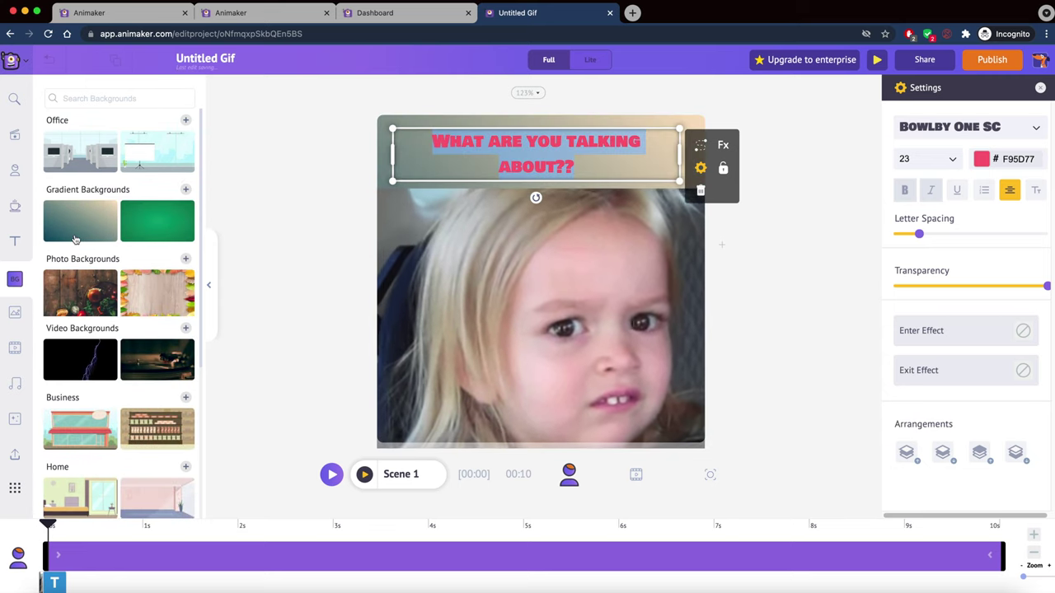
left_click(333, 237)
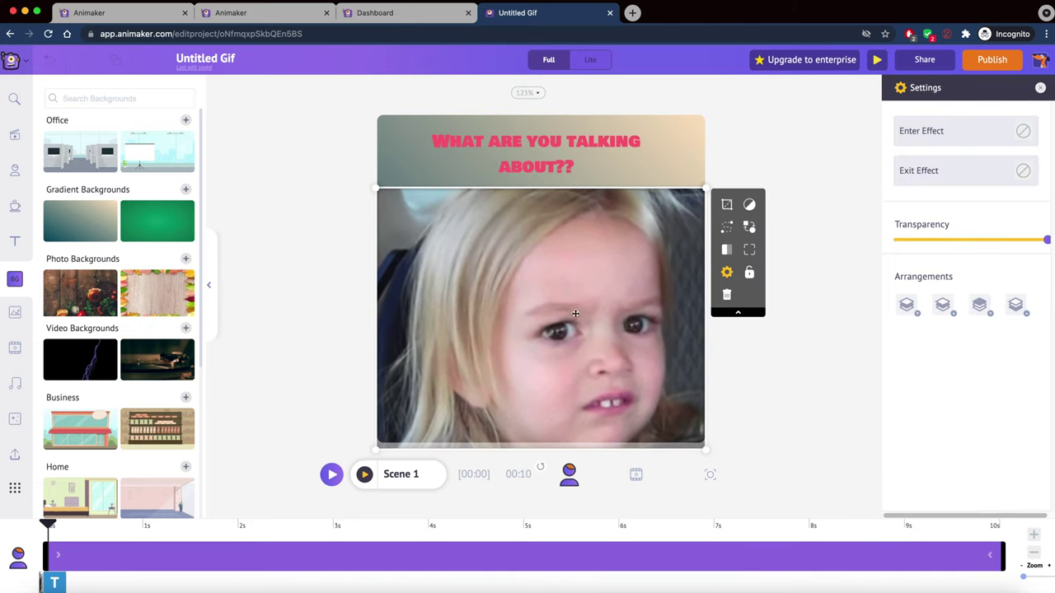
key("space")
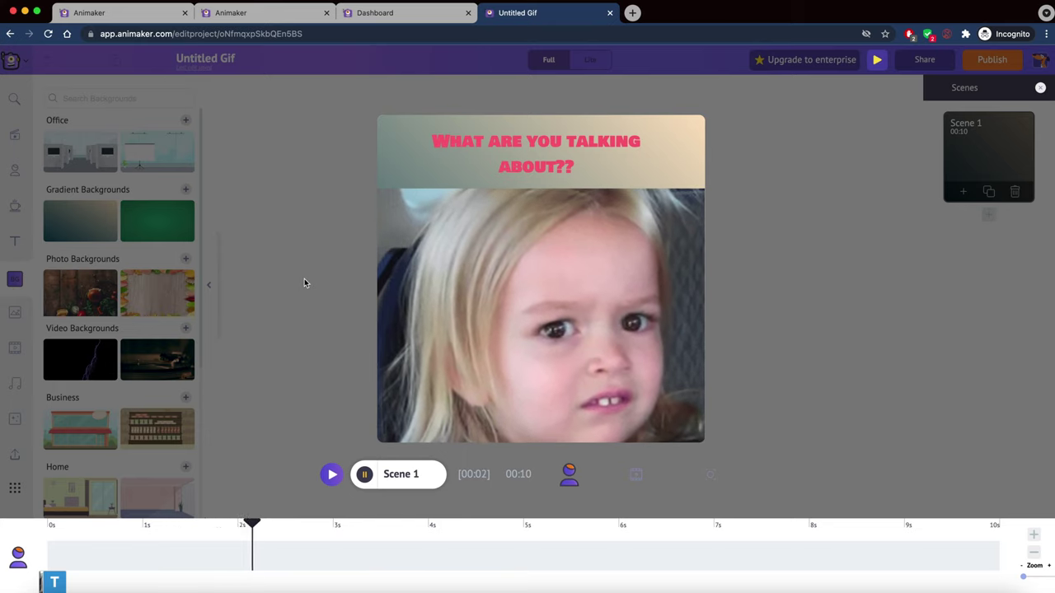
left_click(371, 478)
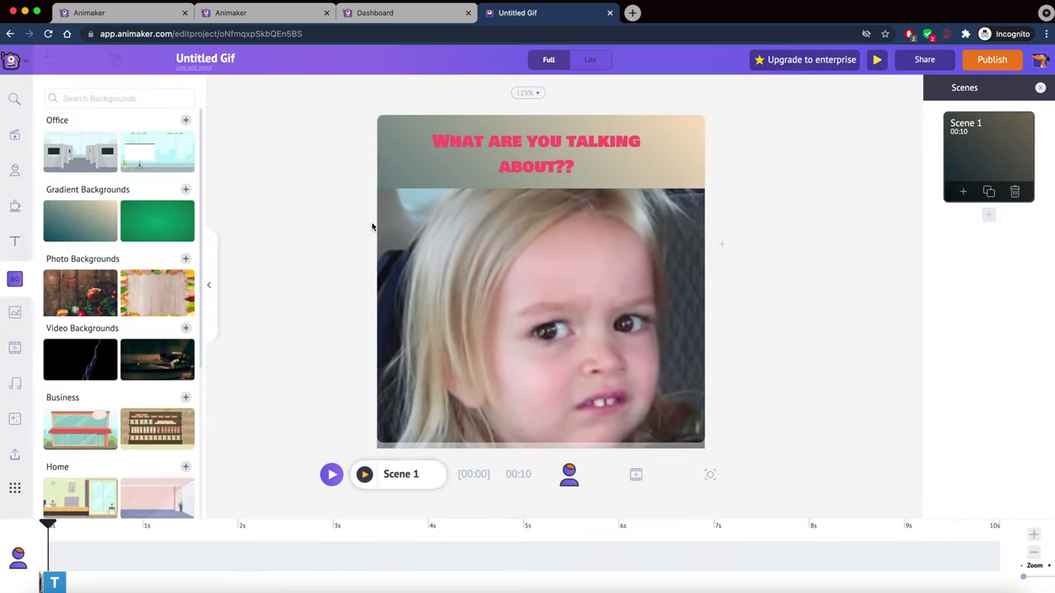
- Return to the dashboard and examine the remaining template categories, video tools and companion apps
left_click(372, 14)
scroll(371, 247, "down", 6)
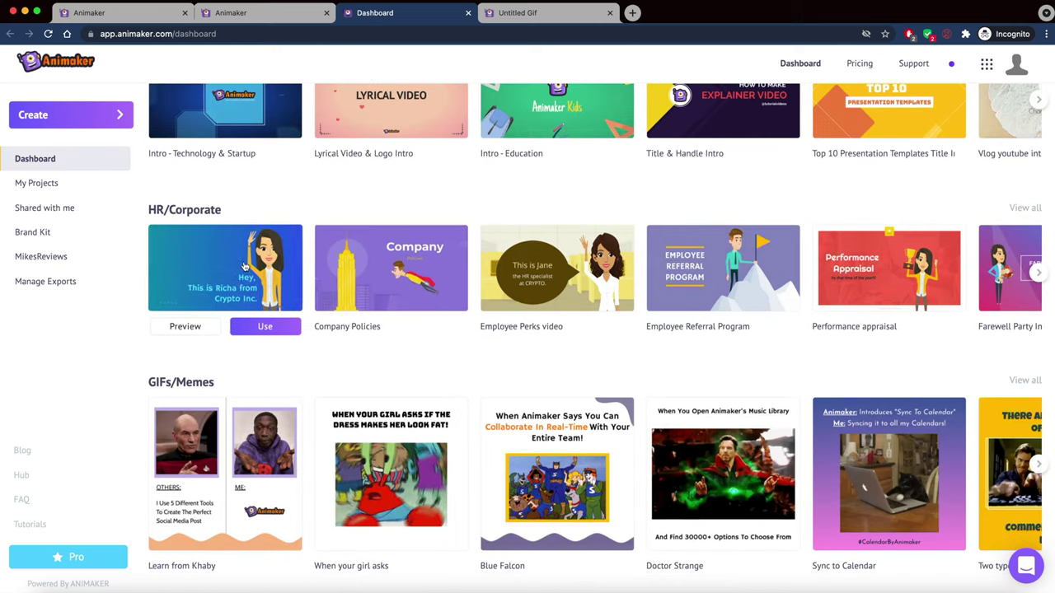
scroll(248, 272, "down", 2)
scroll(244, 274, "down", 5)
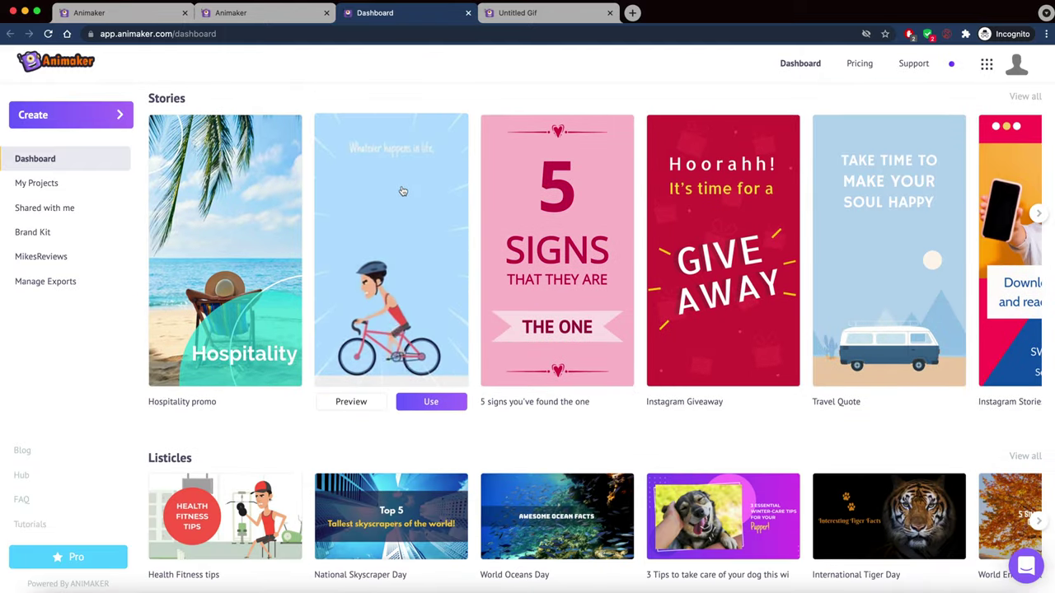
scroll(417, 223, "down", 3)
scroll(421, 229, "up", 2)
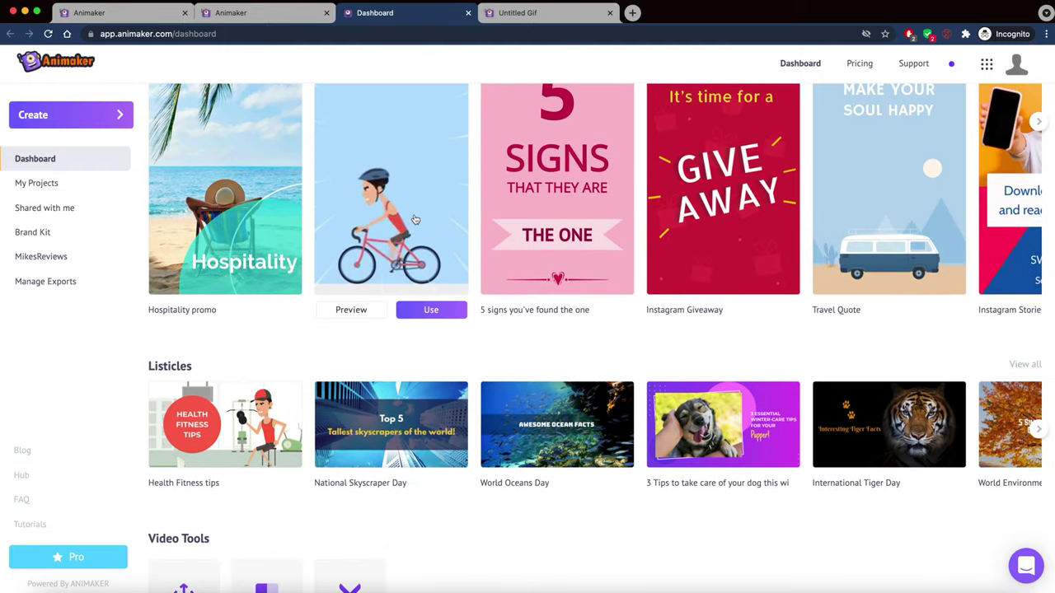
scroll(407, 223, "down", 5)
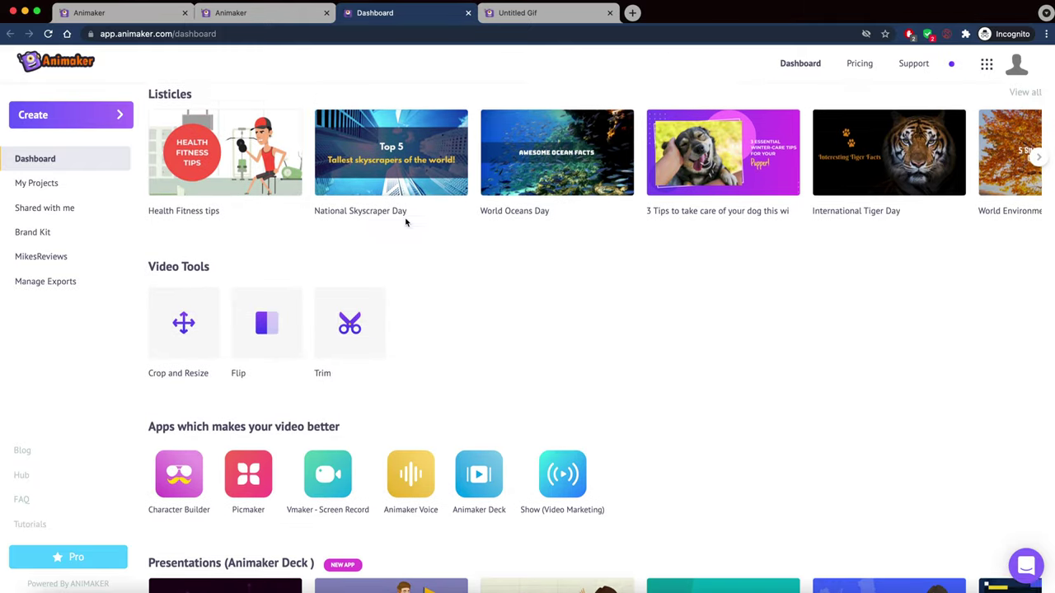
- Examine the companion apps, presentation and Zoom background templates on the dashboard, and review the template categories above them
scroll(406, 222, "down", 2)
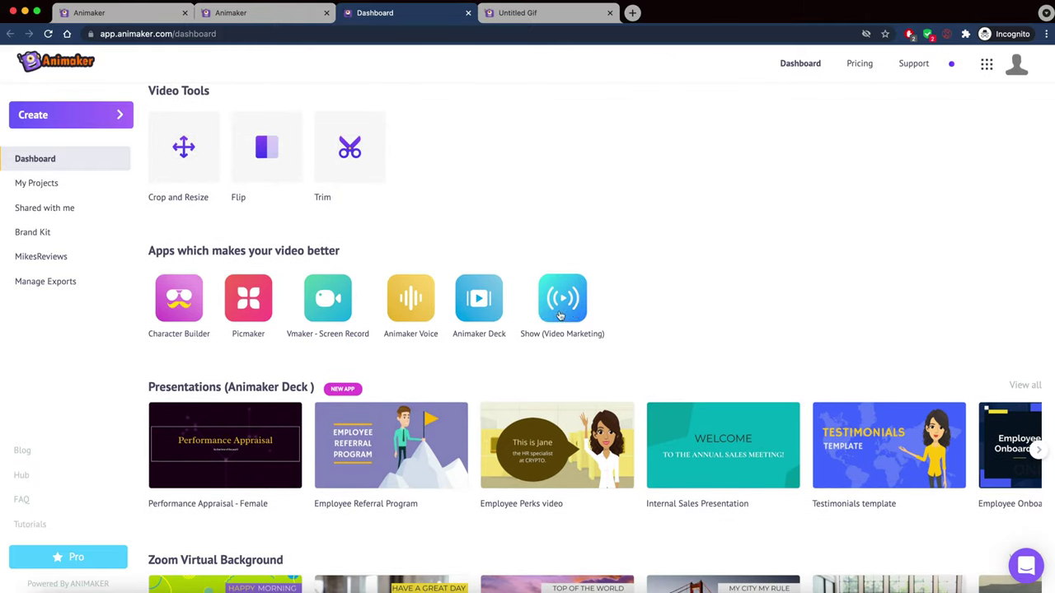
scroll(575, 313, "down", 2)
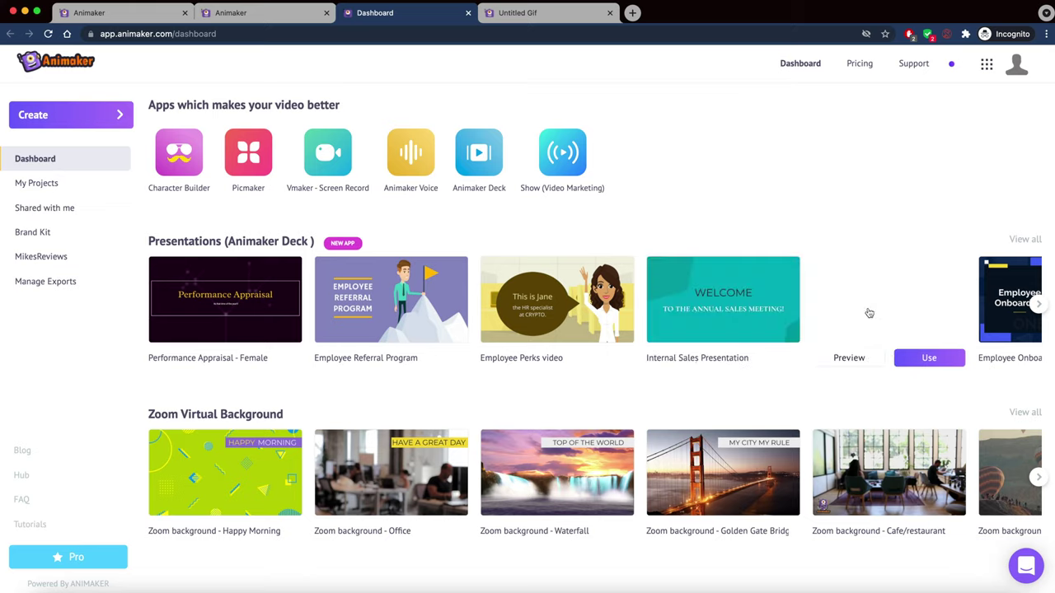
scroll(808, 330, "down", 9)
scroll(807, 333, "up", 2)
scroll(807, 333, "up", 8)
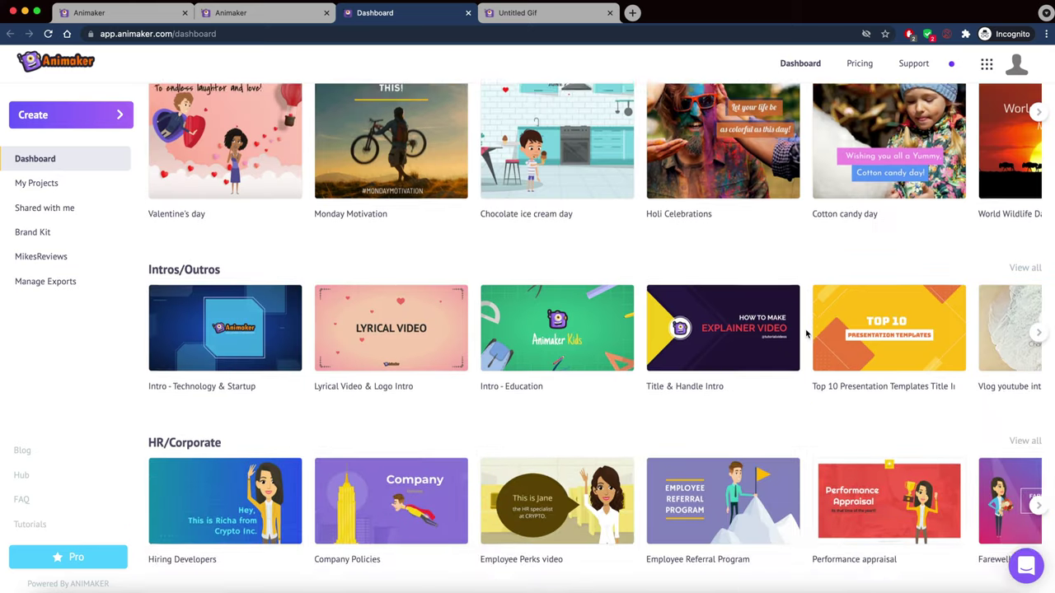
scroll(807, 333, "up", 5)
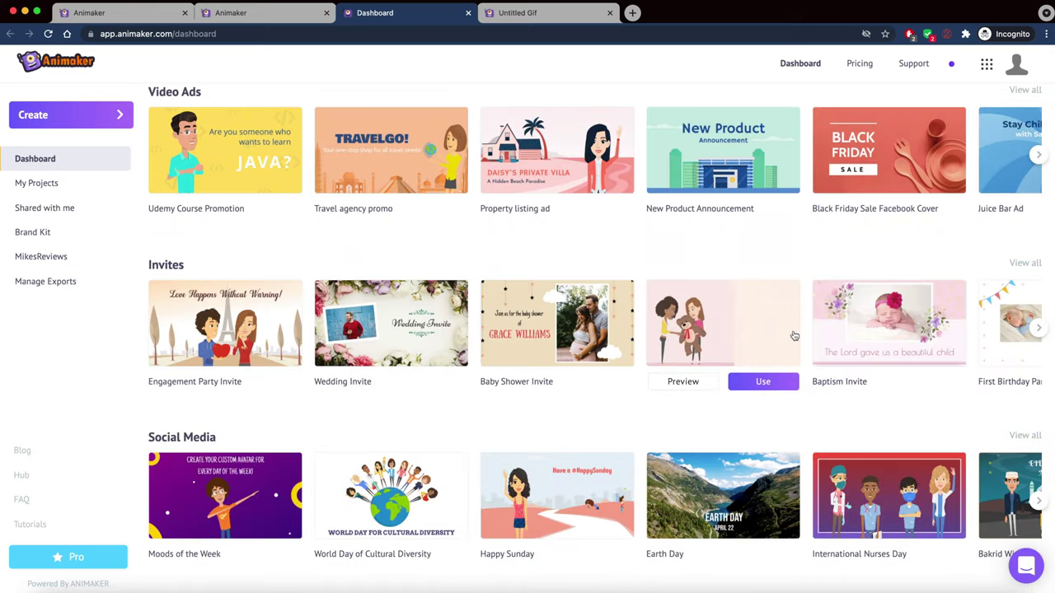
scroll(363, 338, "up", 2)
scroll(330, 367, "down", 2)
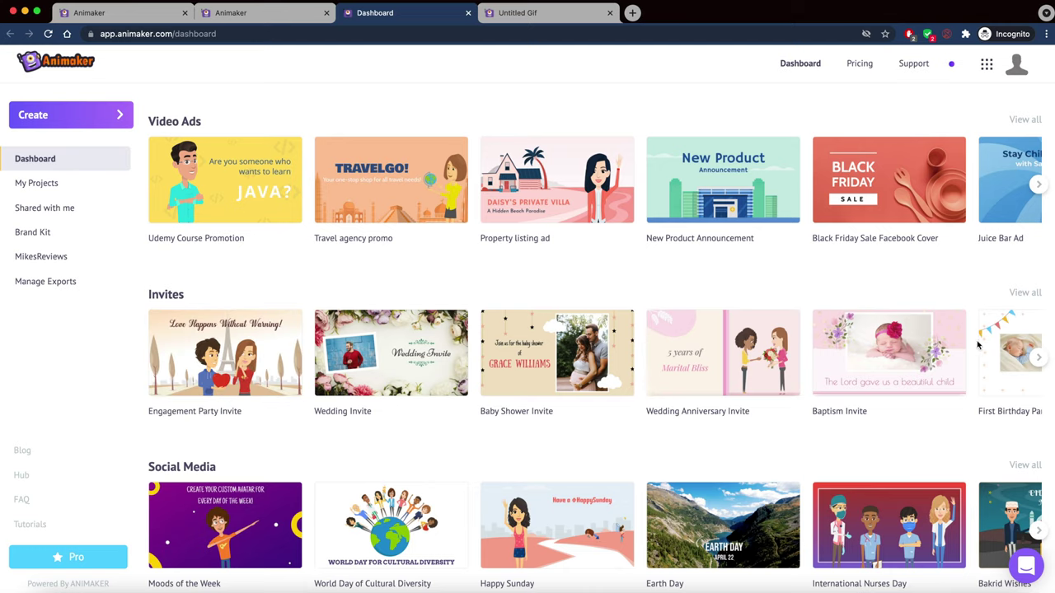
scroll(306, 320, "up", 15)
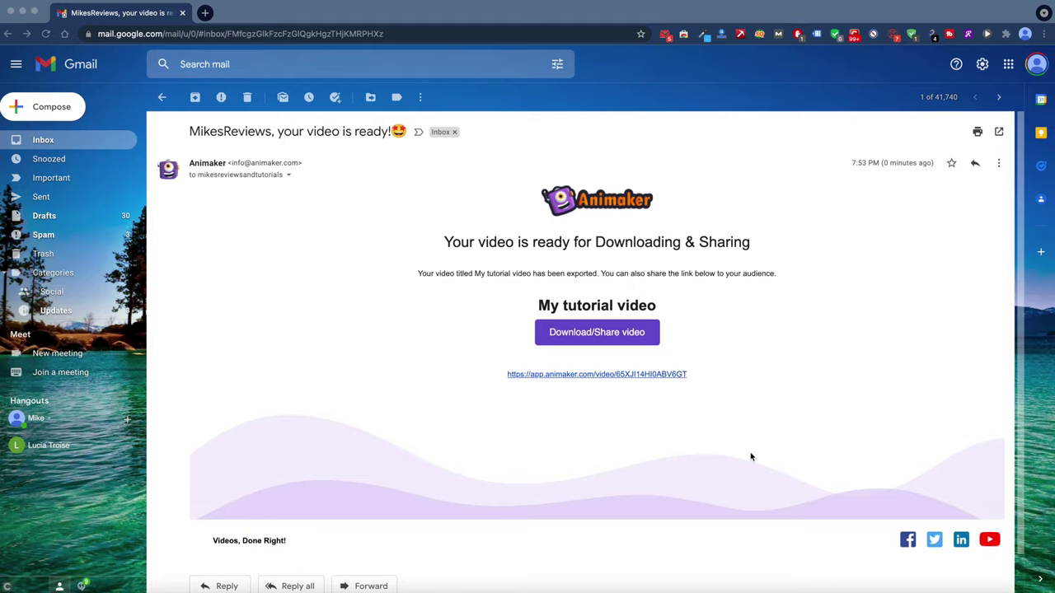
- Open the exported tutorial video from the Animaker e-mail in Gmail, play it, and copy its share link
left_click(574, 333)
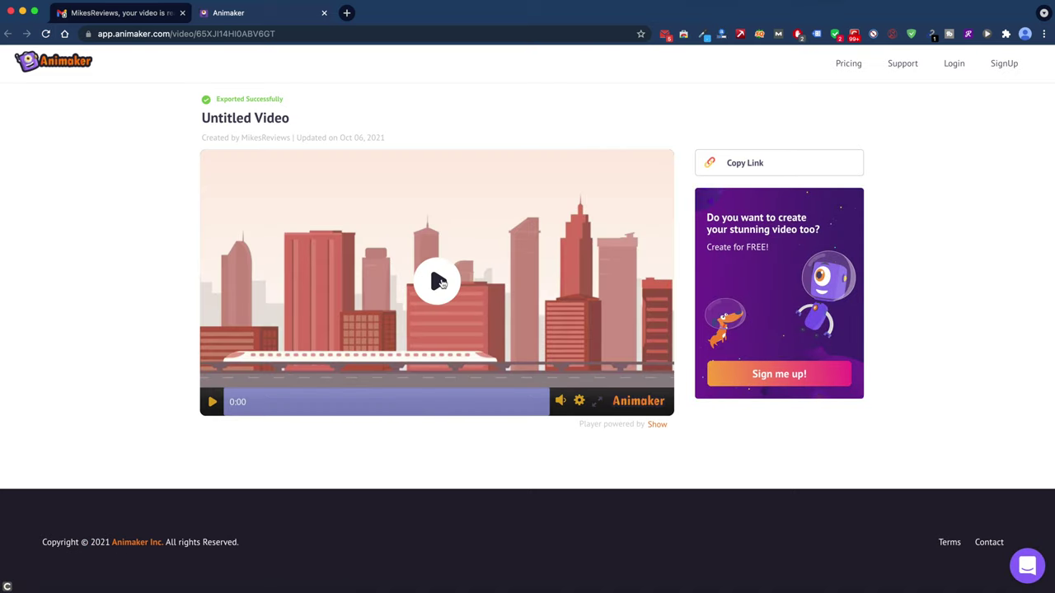
left_click(439, 282)
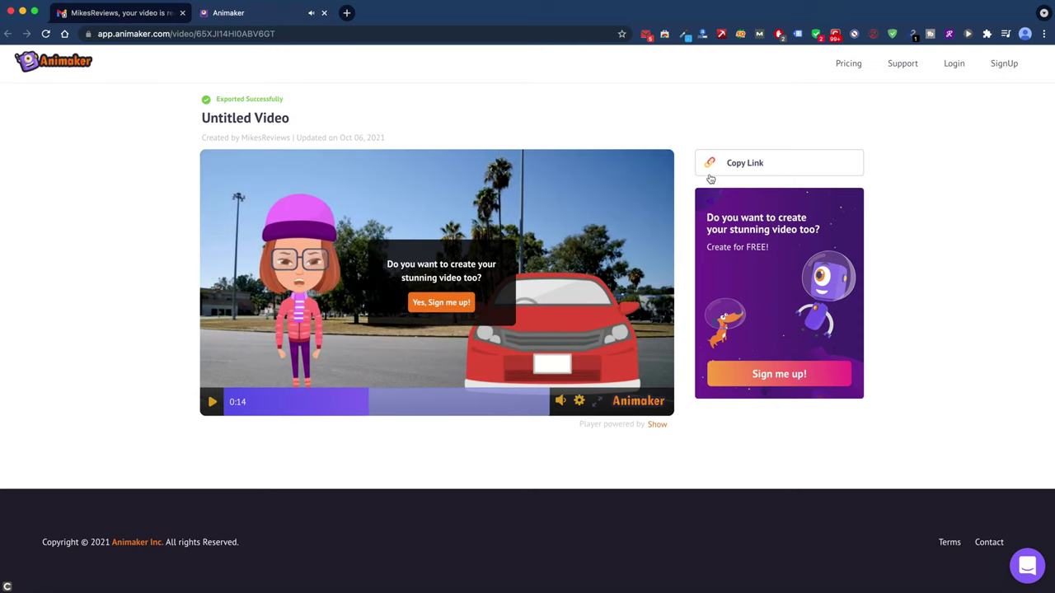
left_click(748, 163)
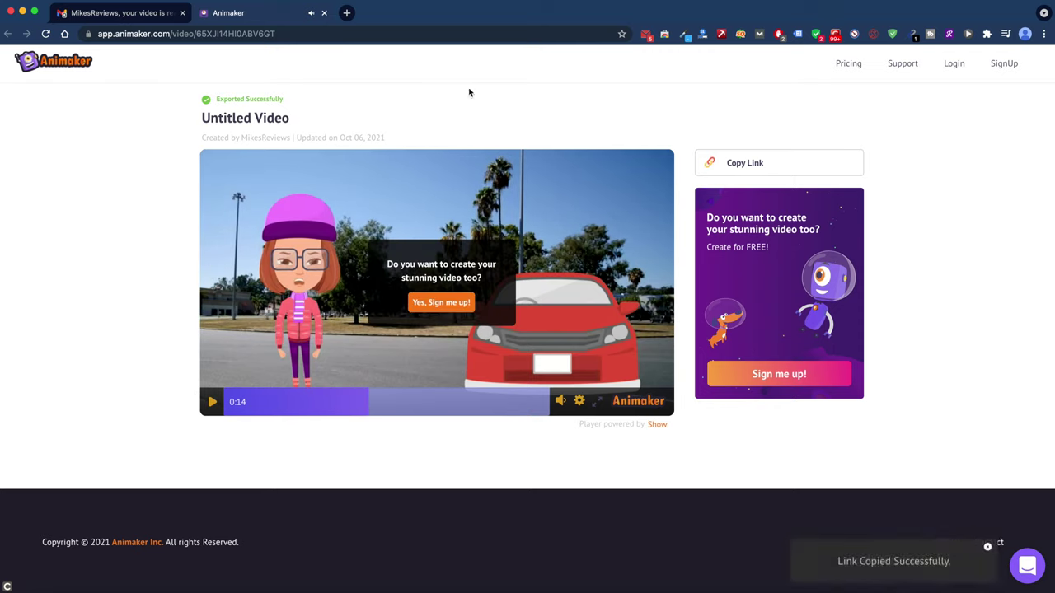